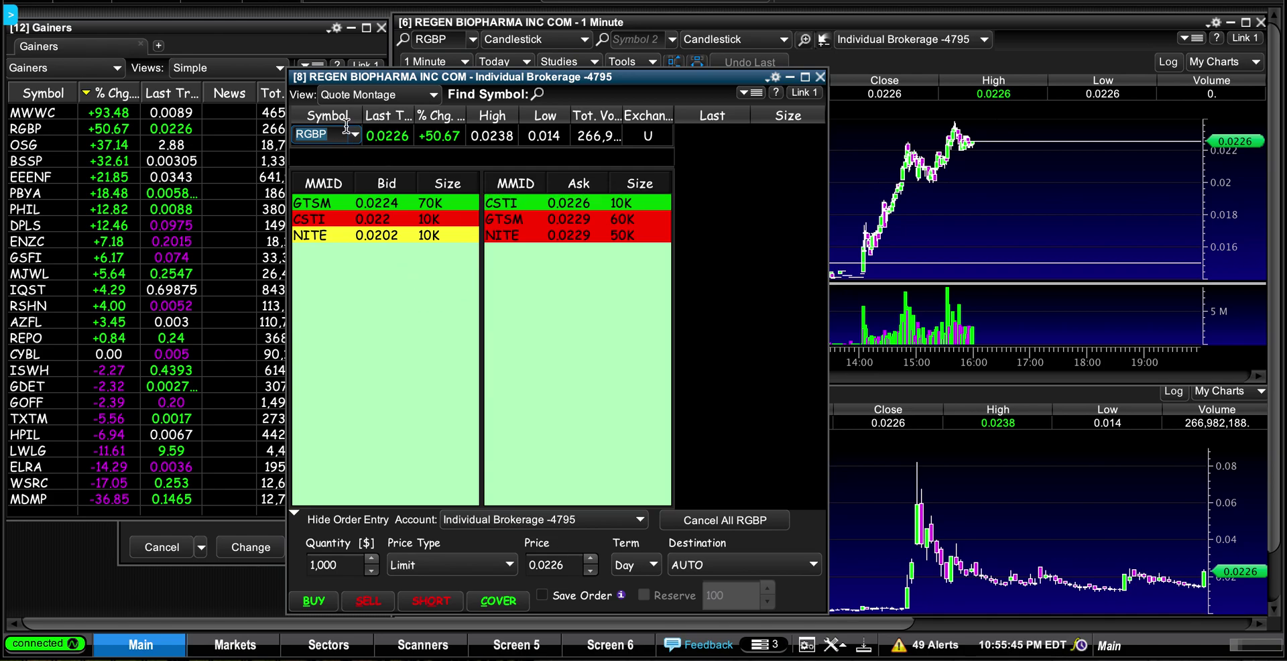
Examine the market depth window's view choices and bring the Gainers watch list to the front
left_click(419, 96)
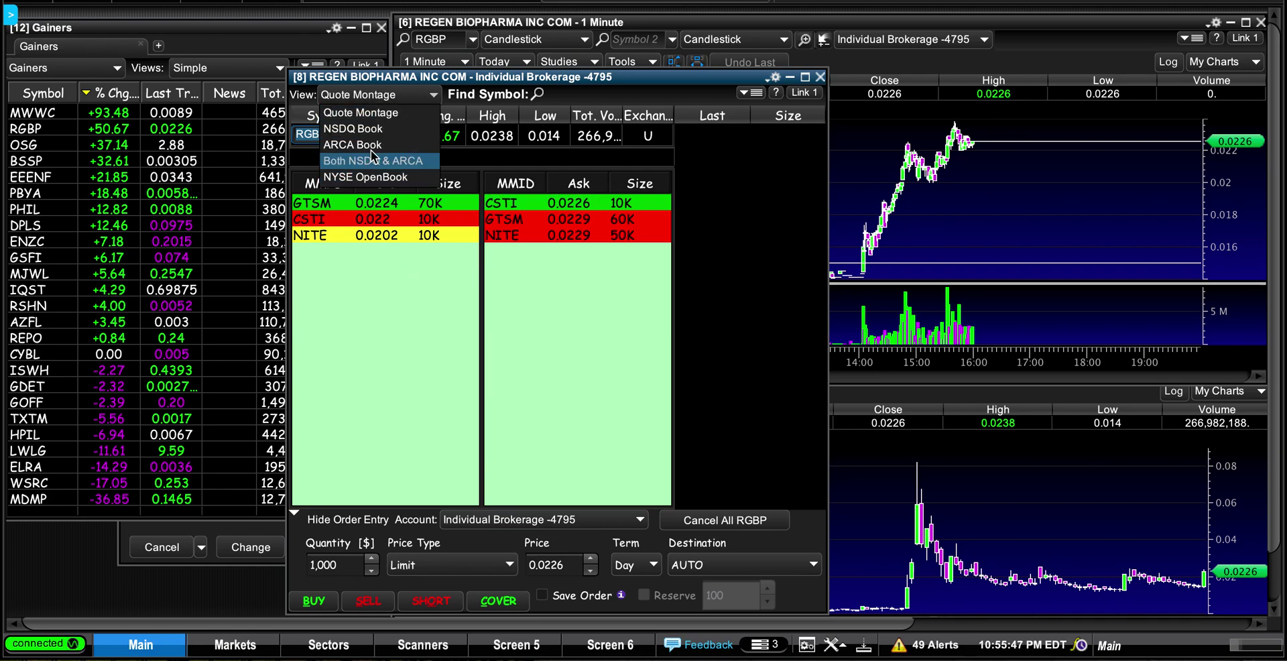
left_click(434, 95)
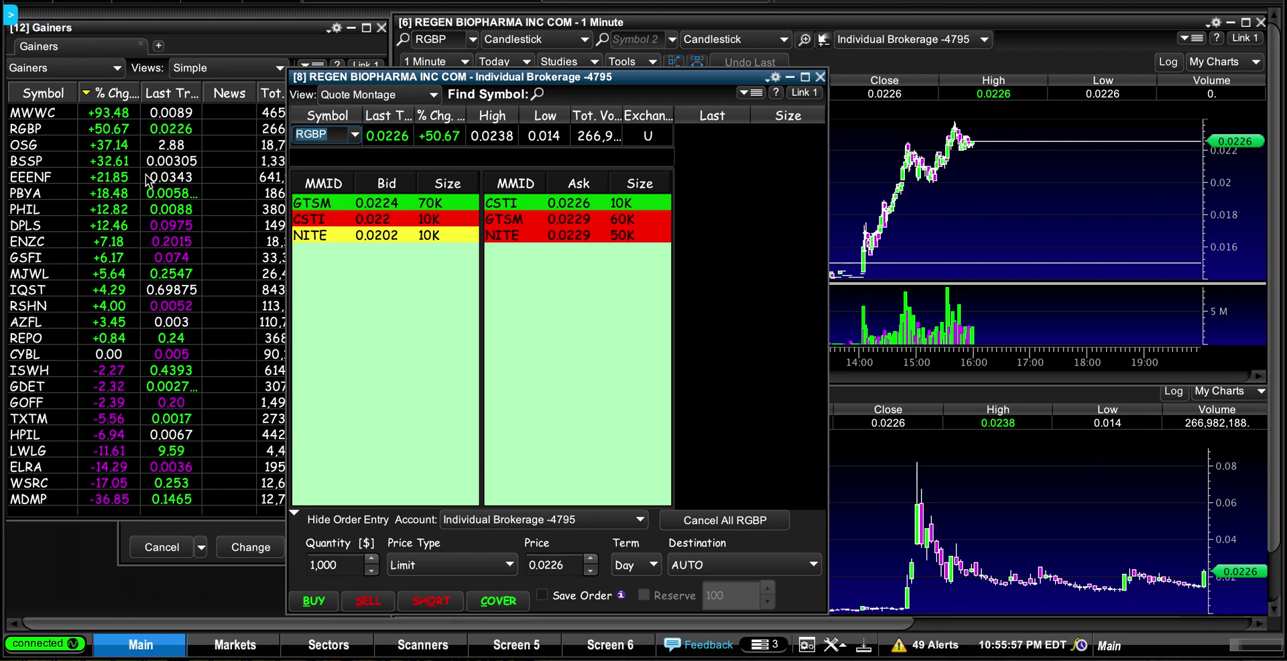
left_click(194, 28)
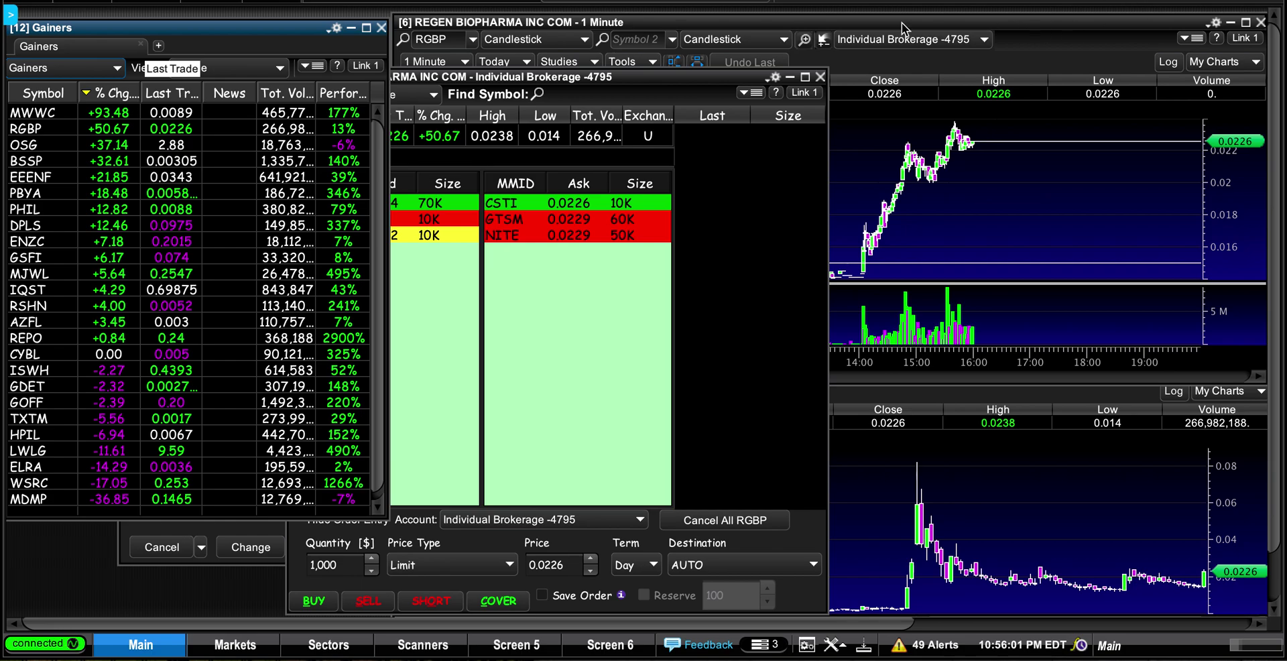
left_click(41, 68)
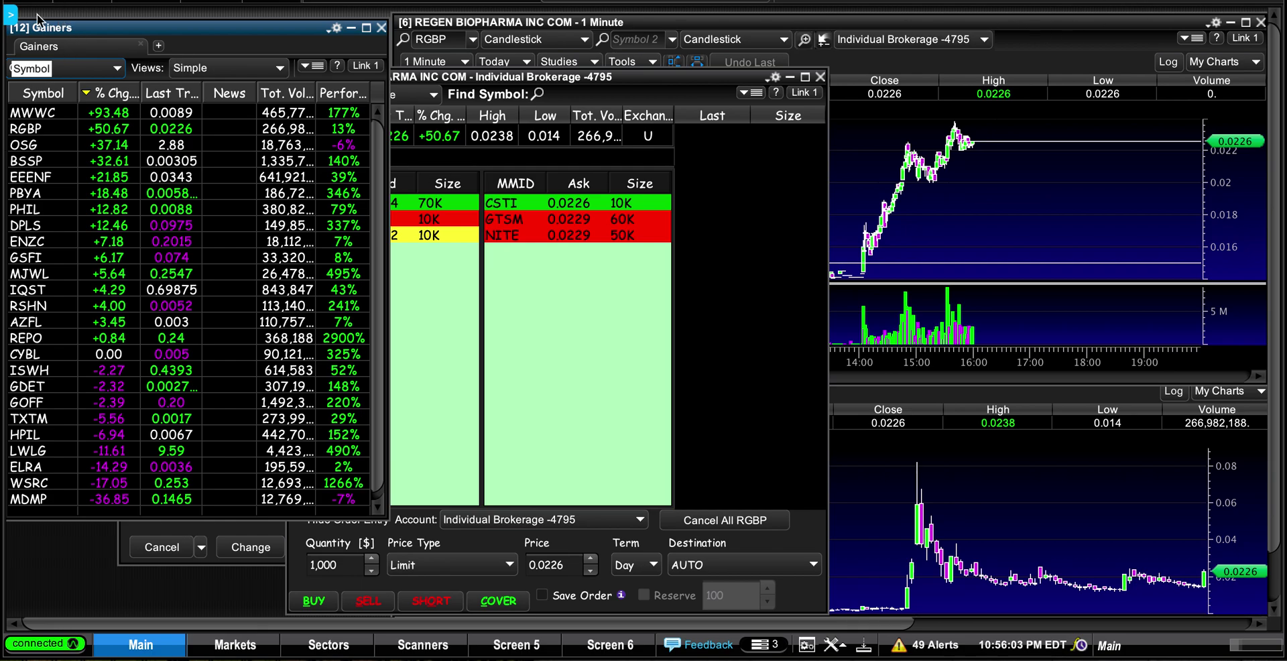
Try out a new watch list window at a reduced height and close it
left_click(79, 1)
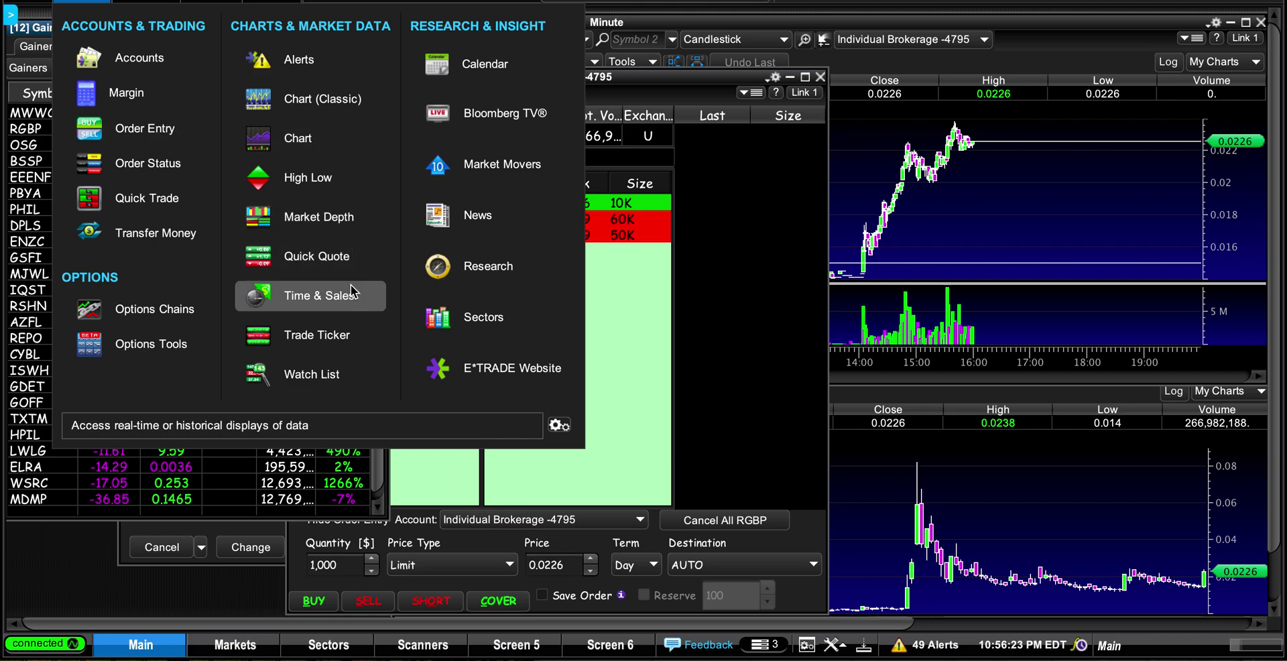
left_click(305, 374)
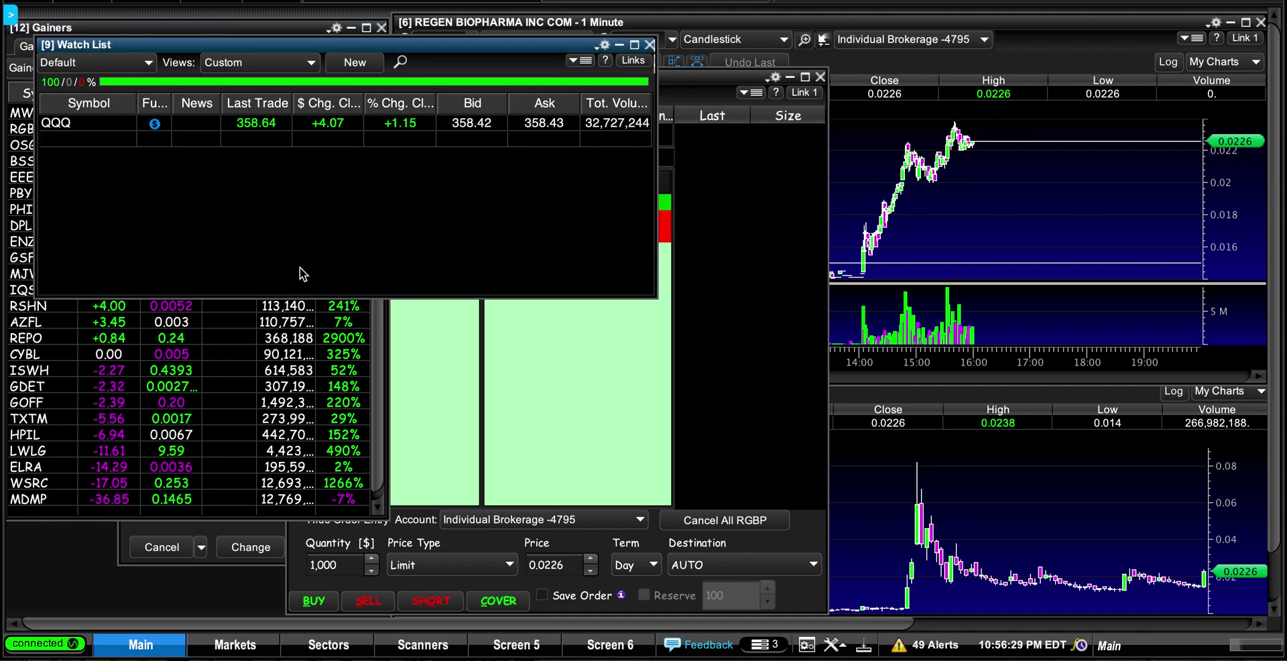
left_click_drag(289, 295, 285, 181)
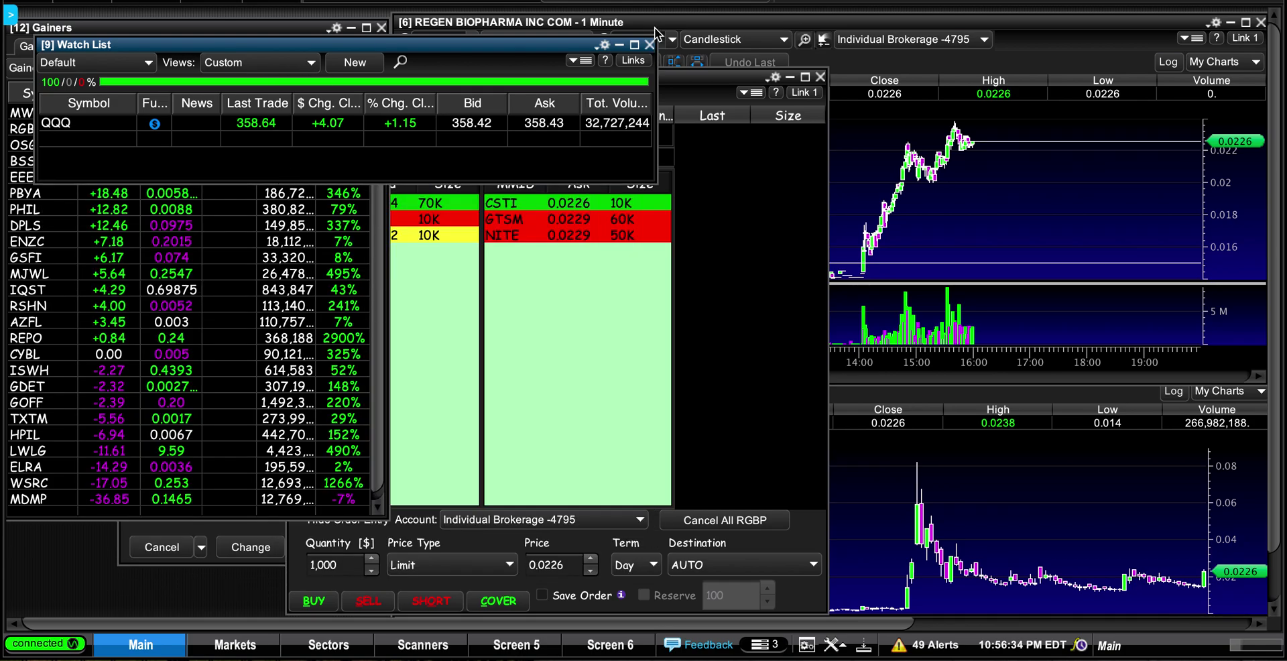
left_click(649, 45)
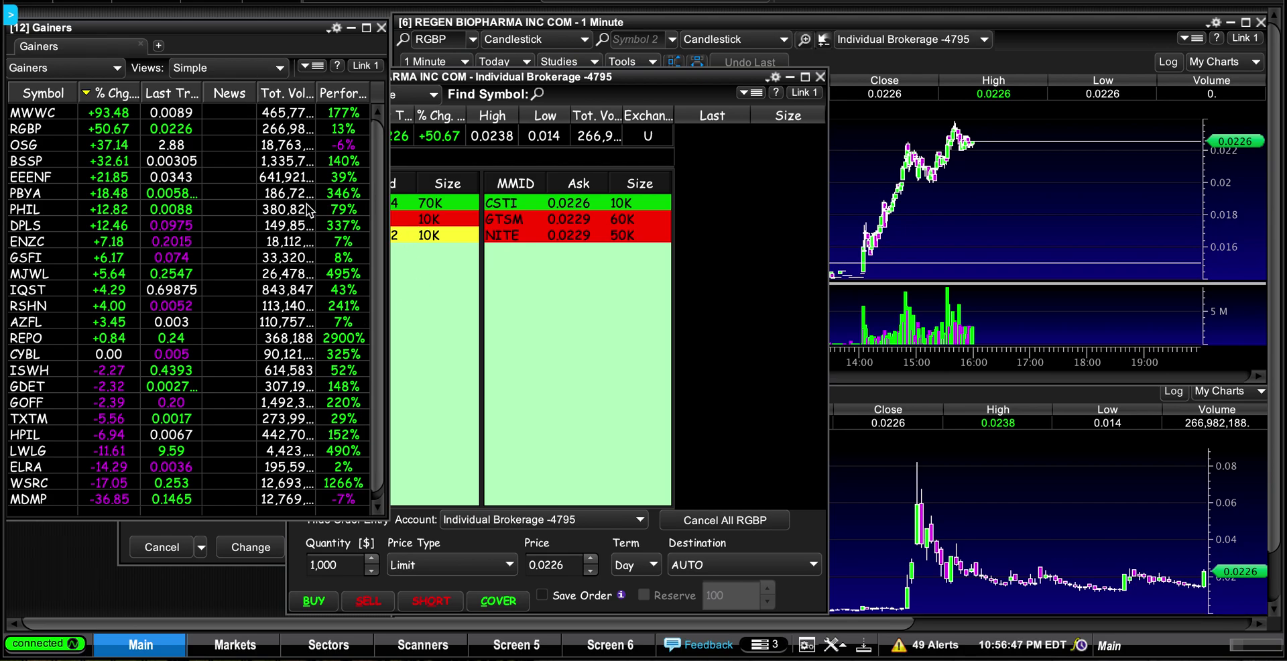
Load DPLS from the Gainers list and examine its market depth, 1-minute chart and daily chart
left_click(447, 305)
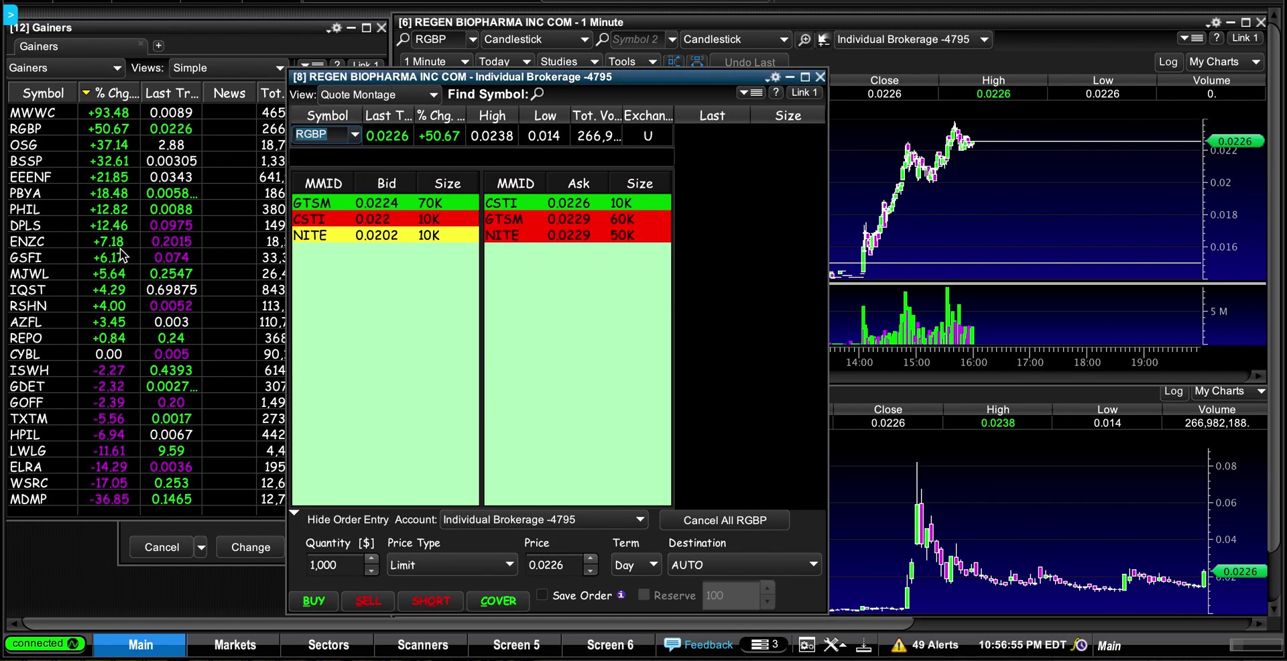
left_click(158, 226)
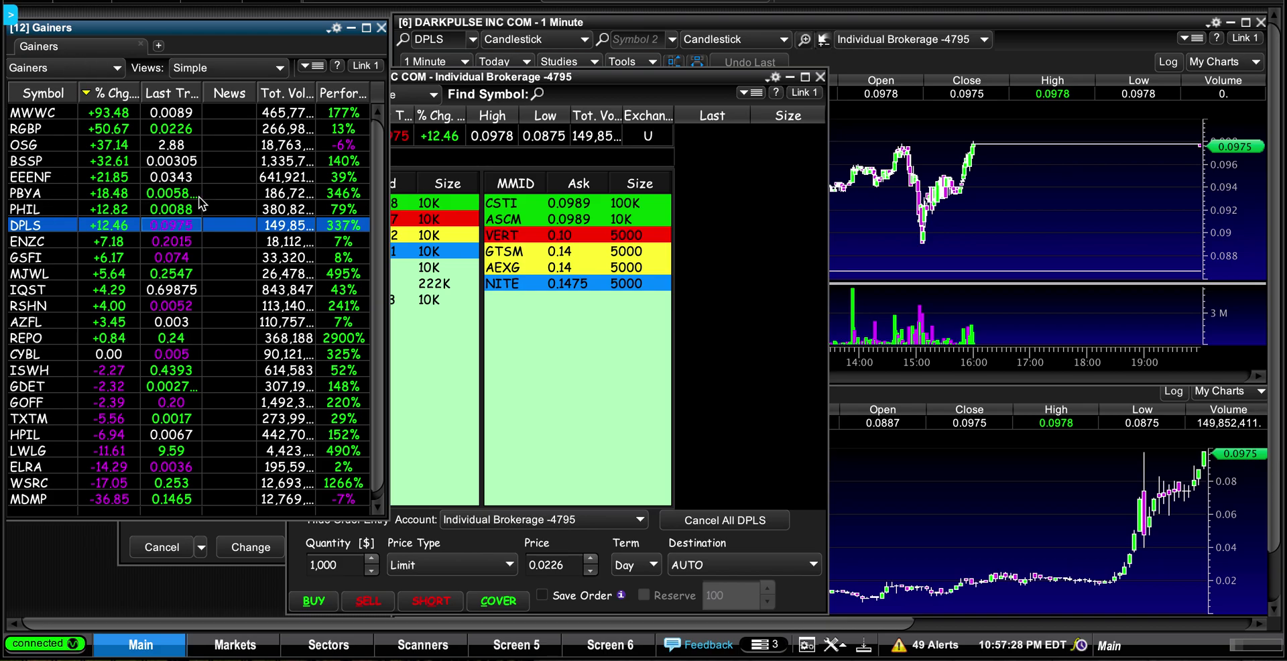
left_click(444, 379)
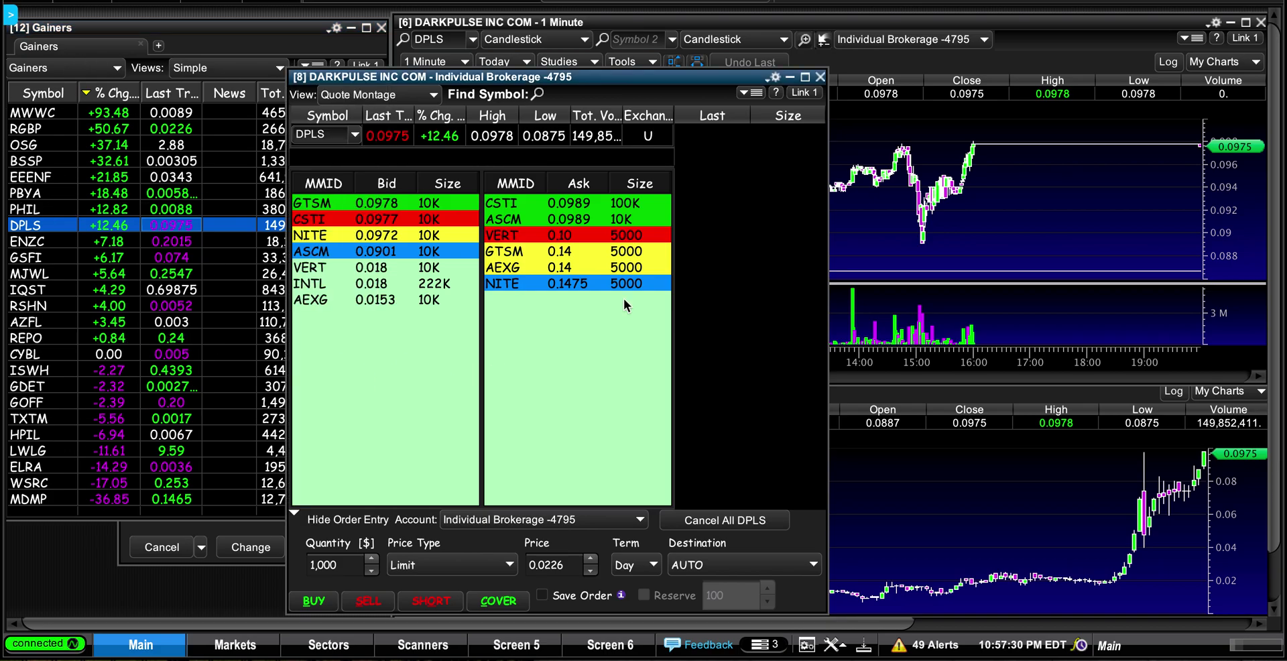
left_click(937, 239)
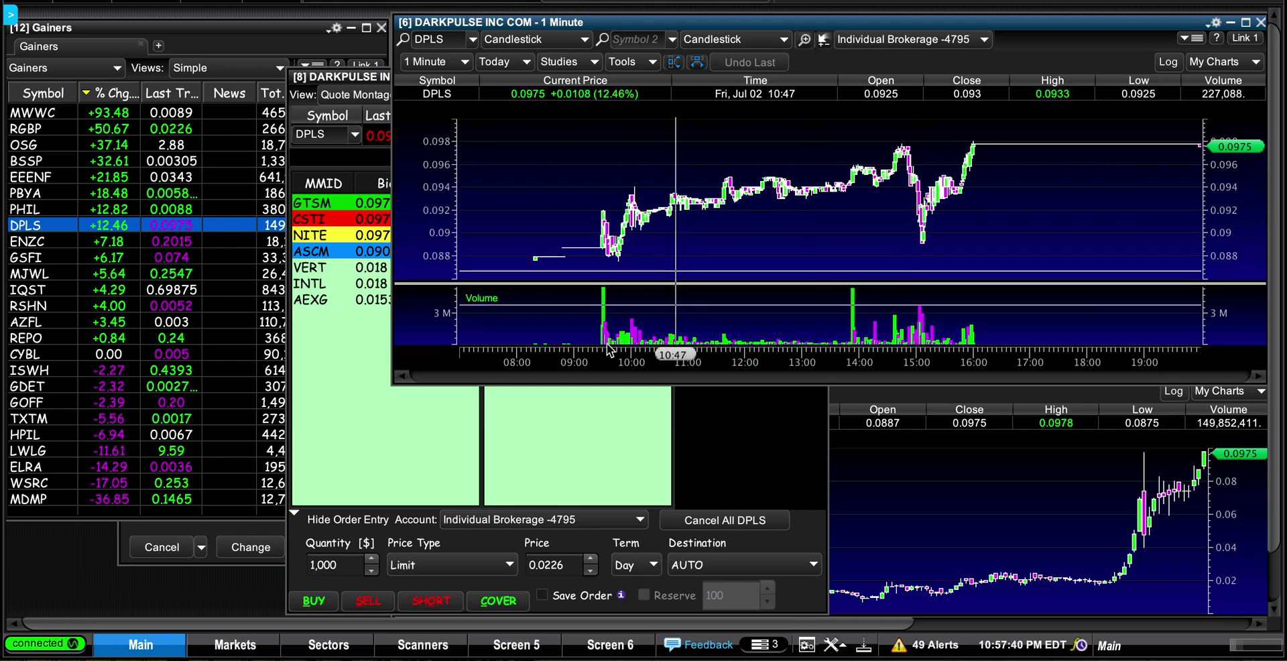
left_click(576, 408)
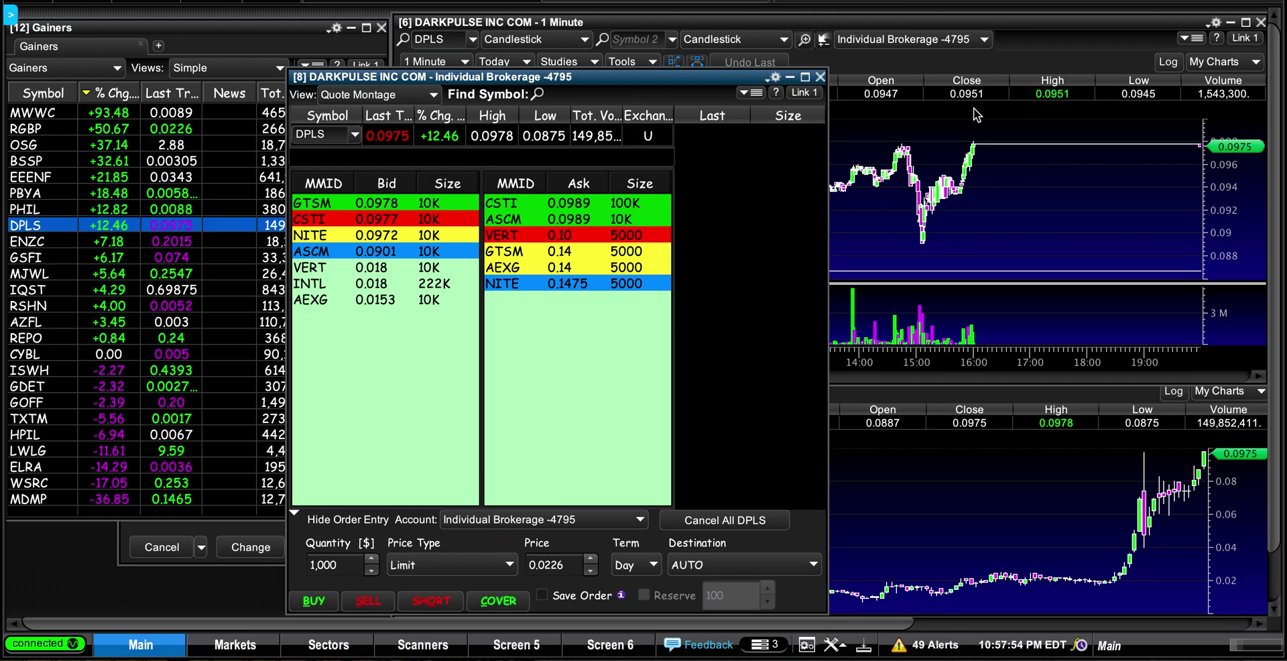
left_click(1010, 221)
left_click(989, 477)
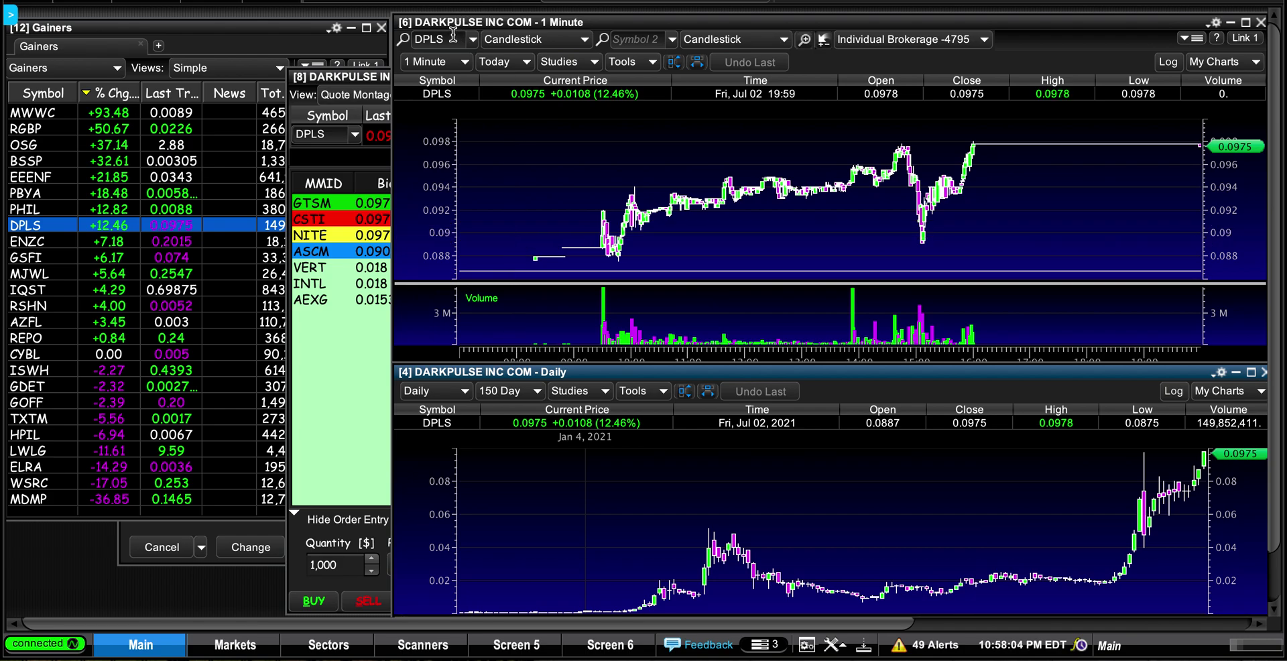
Load RGBP from the Gainers list and examine its 1-minute and daily charts
left_click(57, 128)
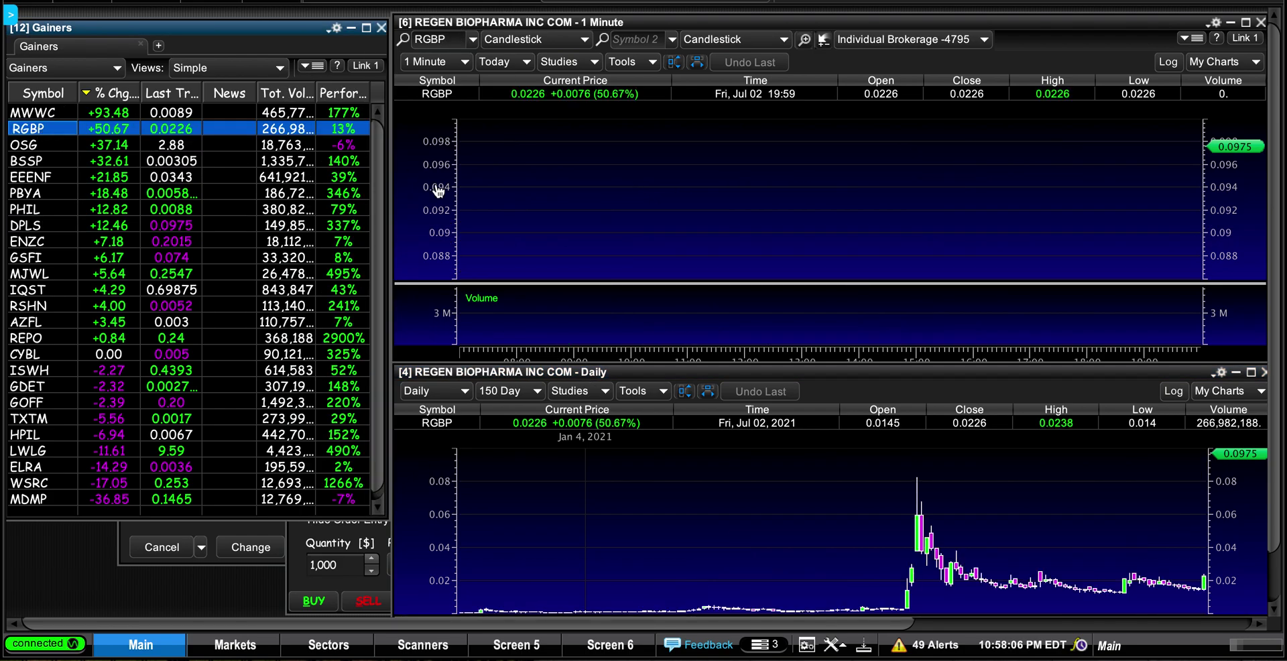
left_click(544, 179)
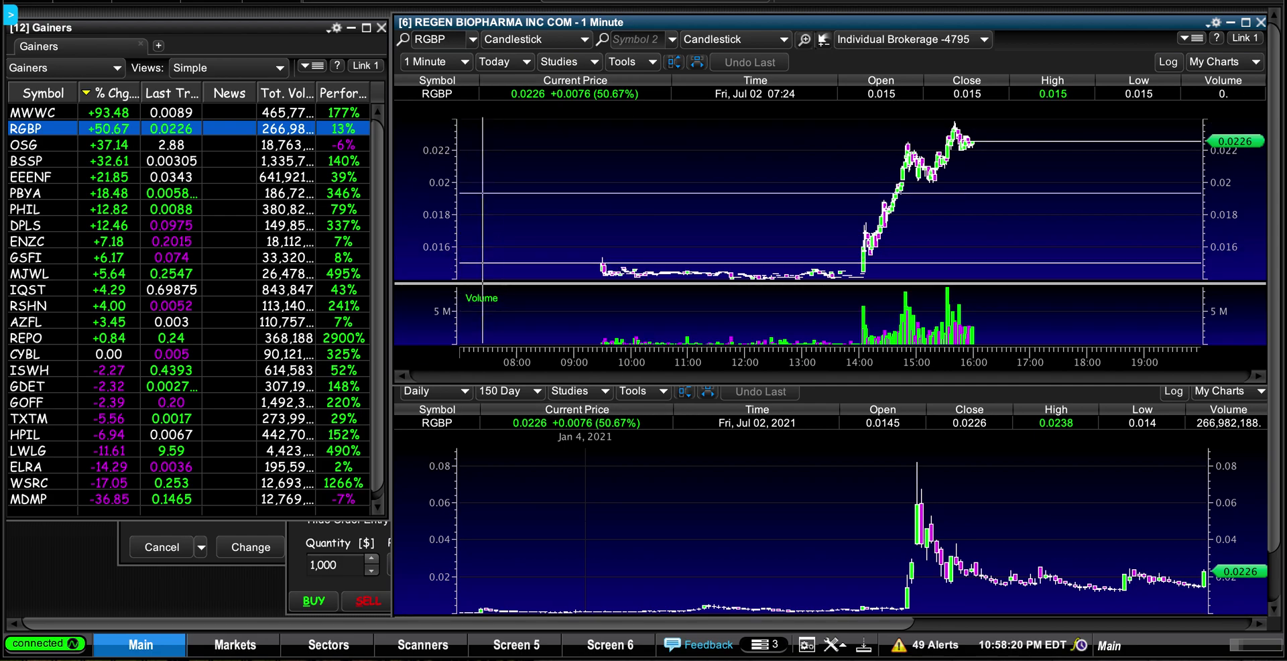
left_click(567, 469)
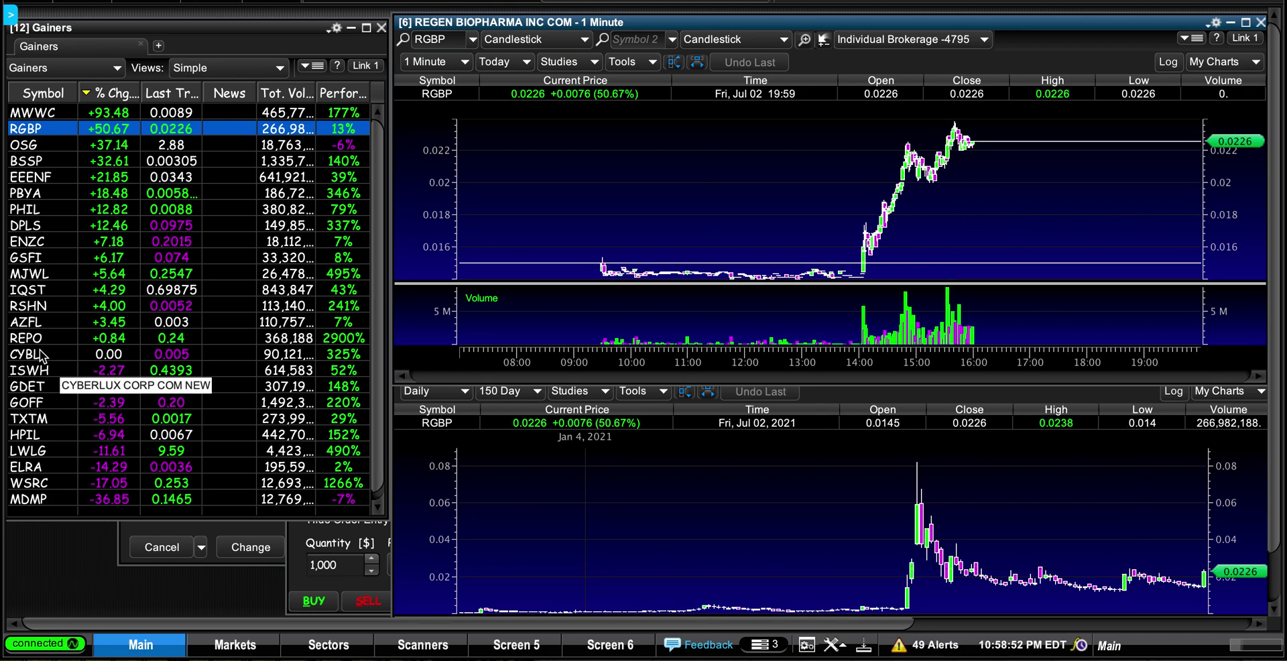
Show OSG, TXTM and RGBP in turn in the linked charts and check the Gainers list's link choices
left_click(70, 143)
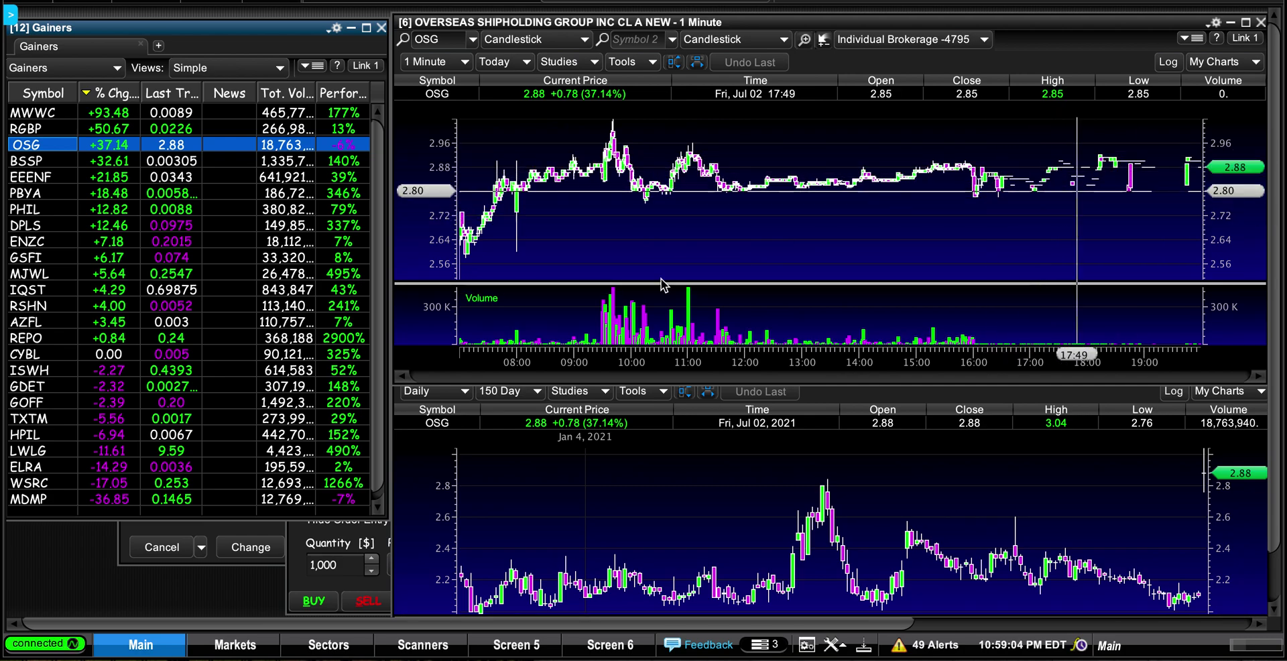
left_click(48, 414)
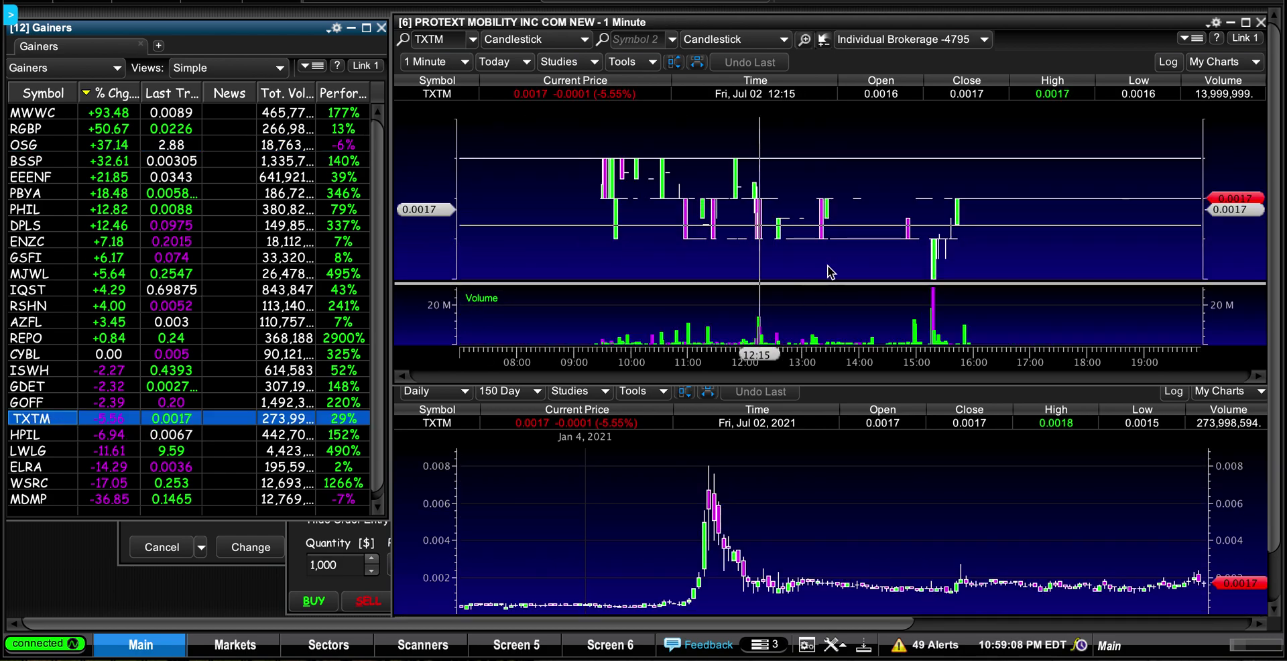
left_click(111, 128)
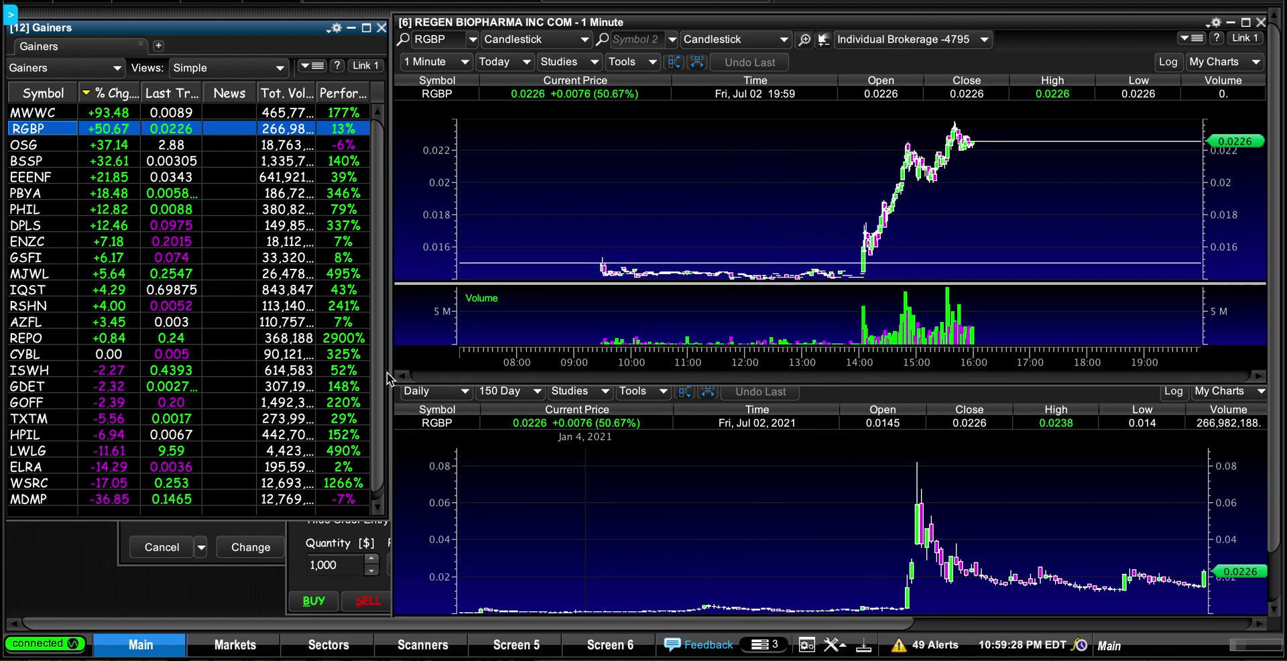
left_click(367, 66)
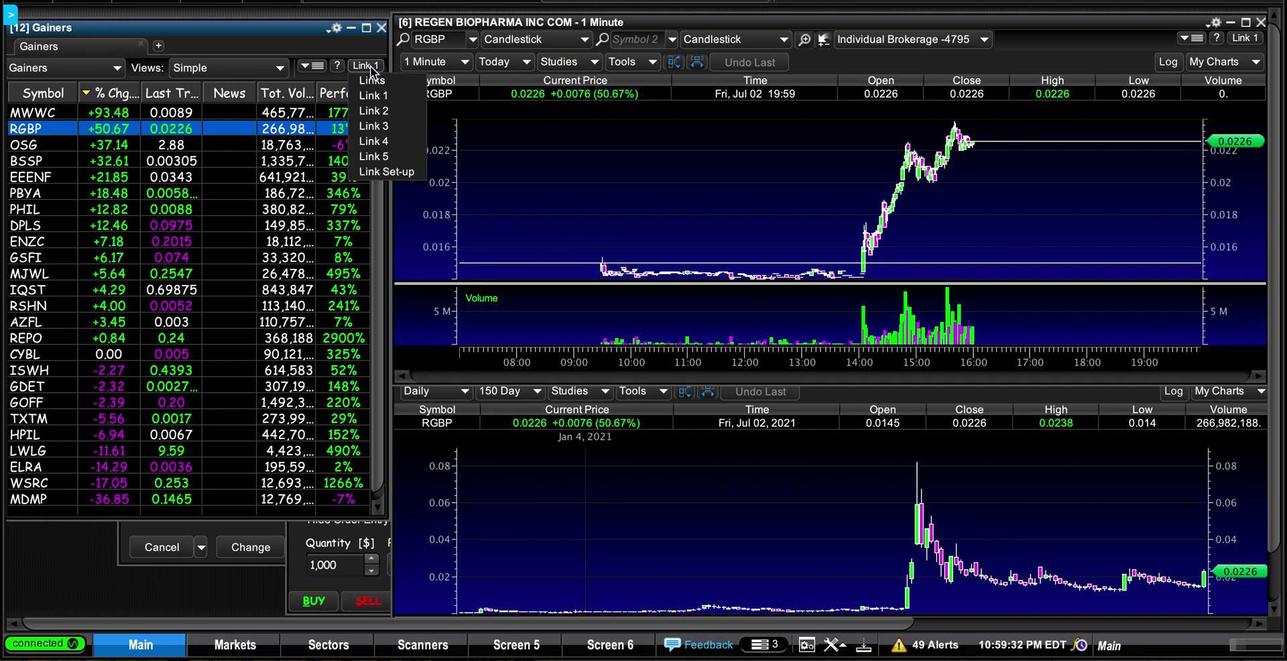
left_click(366, 62)
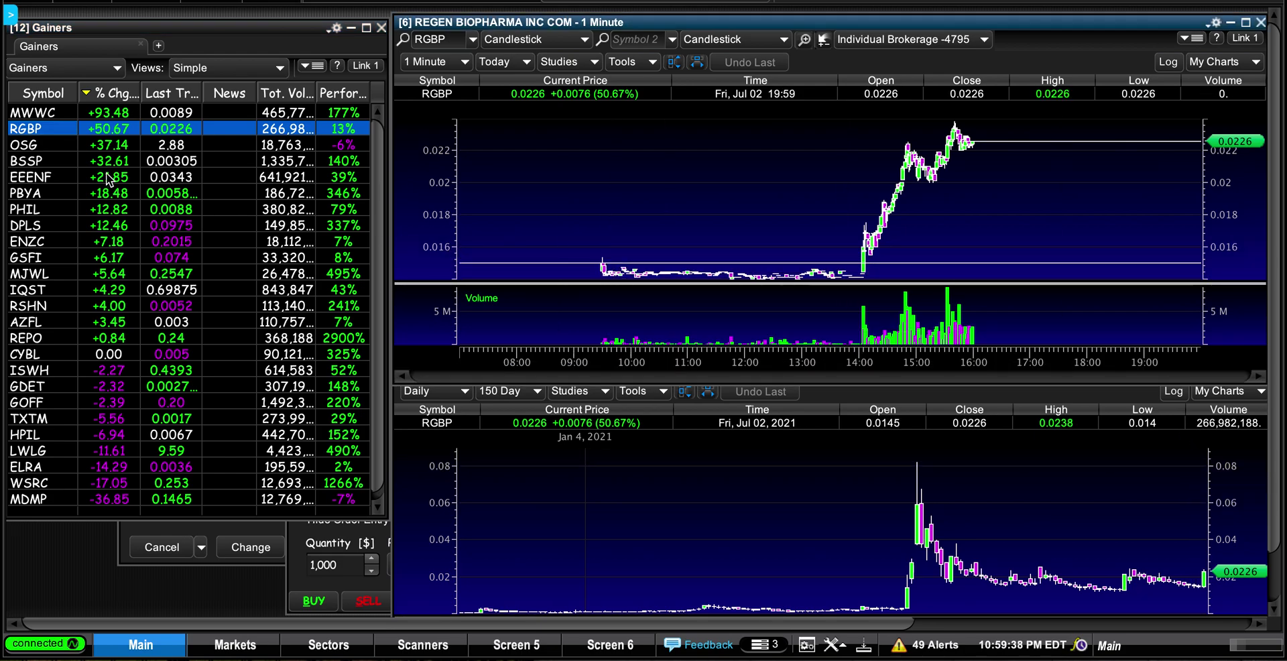
Load OSG into the linked charts, bring the daily chart forward and switch the charts to MWWC
left_click(42, 144)
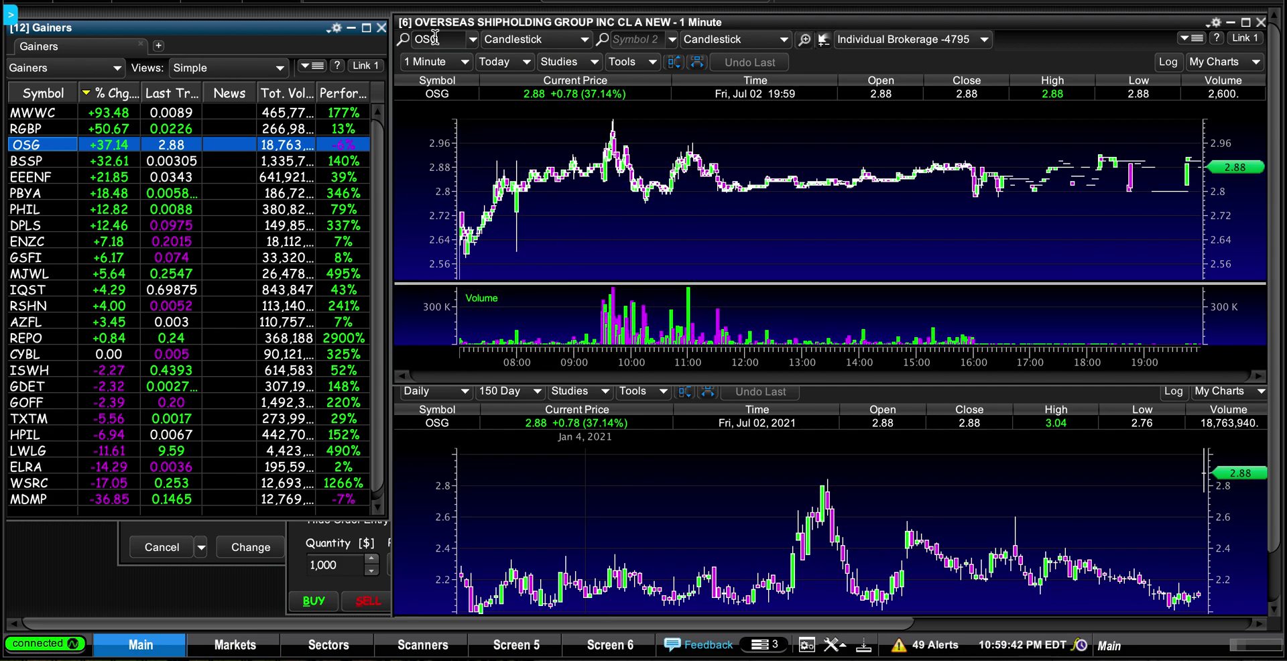
left_click(500, 420)
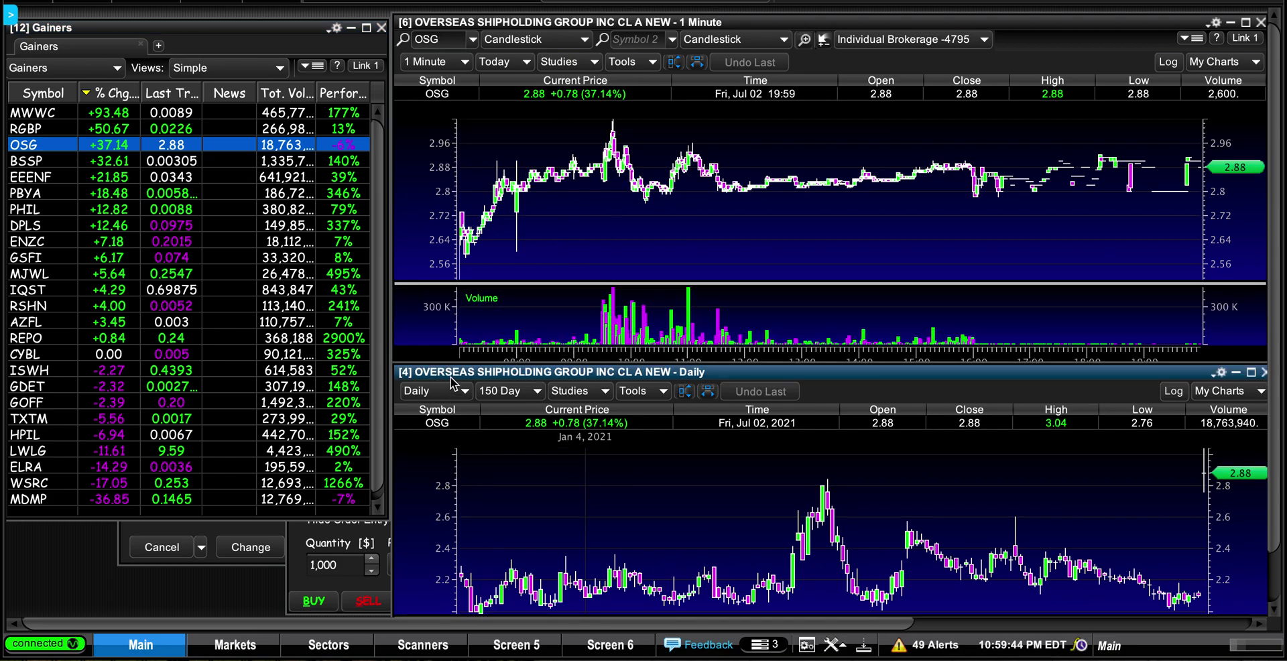
left_click(33, 113)
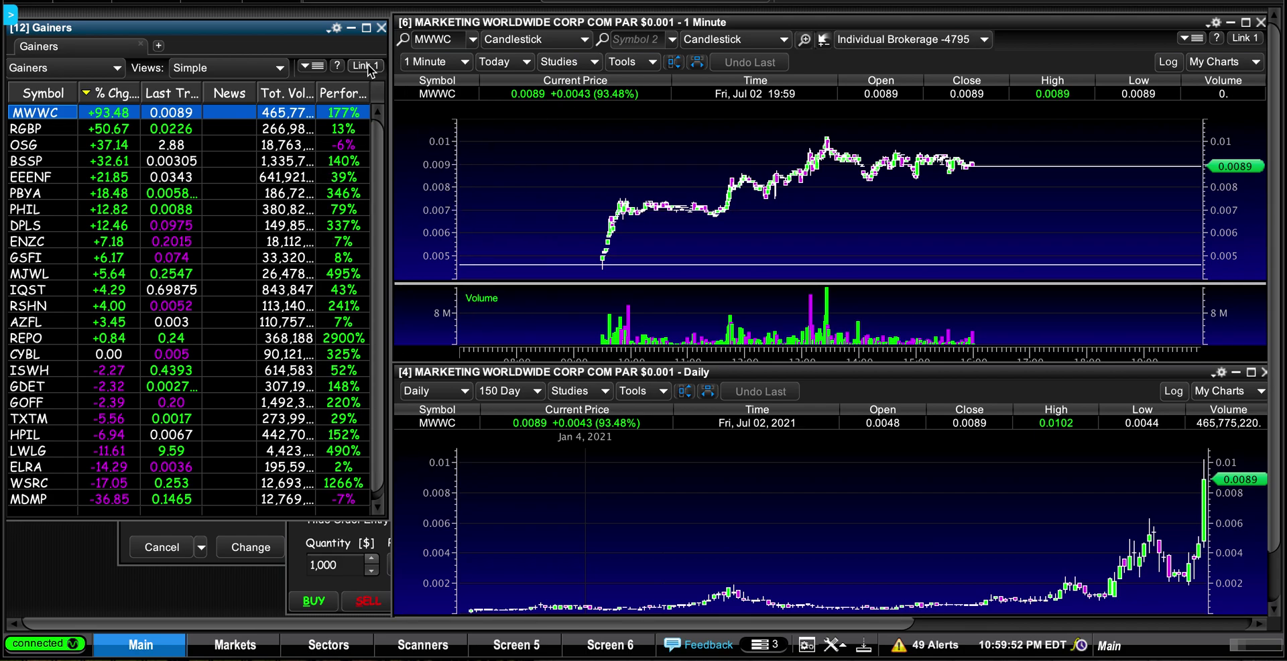
Bring the market depth window forward for MWWC, load OSG from the Gainers list and view its depth
left_click(301, 543)
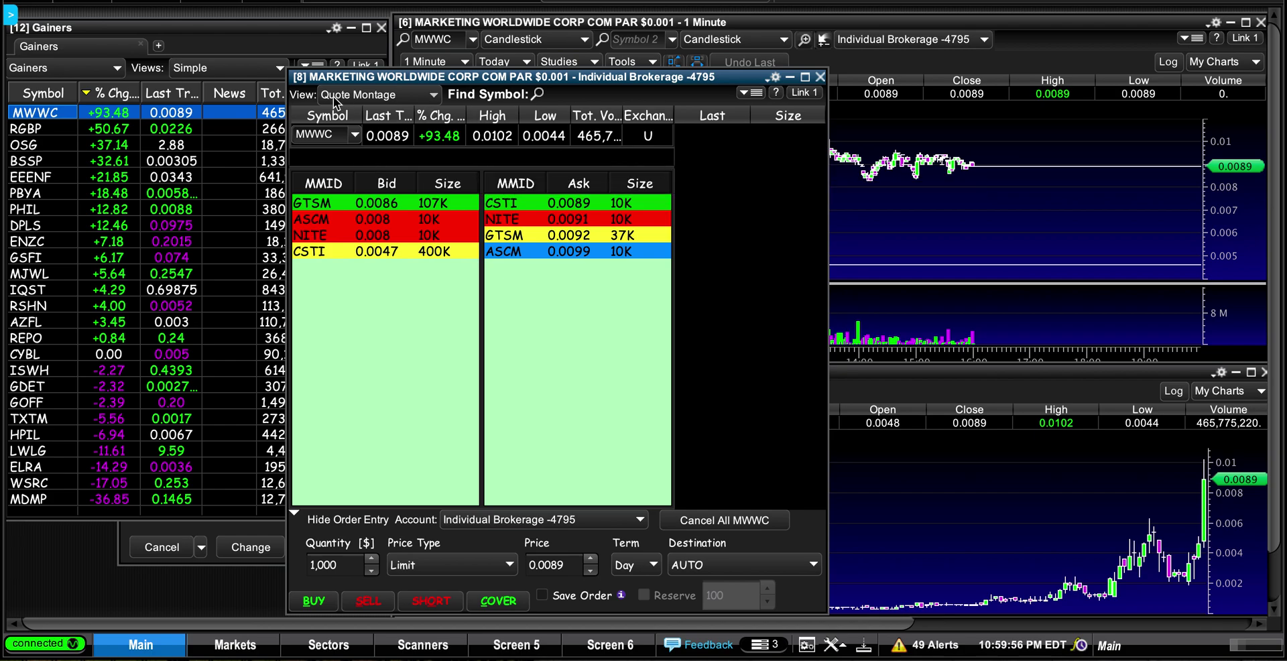
left_click(20, 144)
left_click(654, 418)
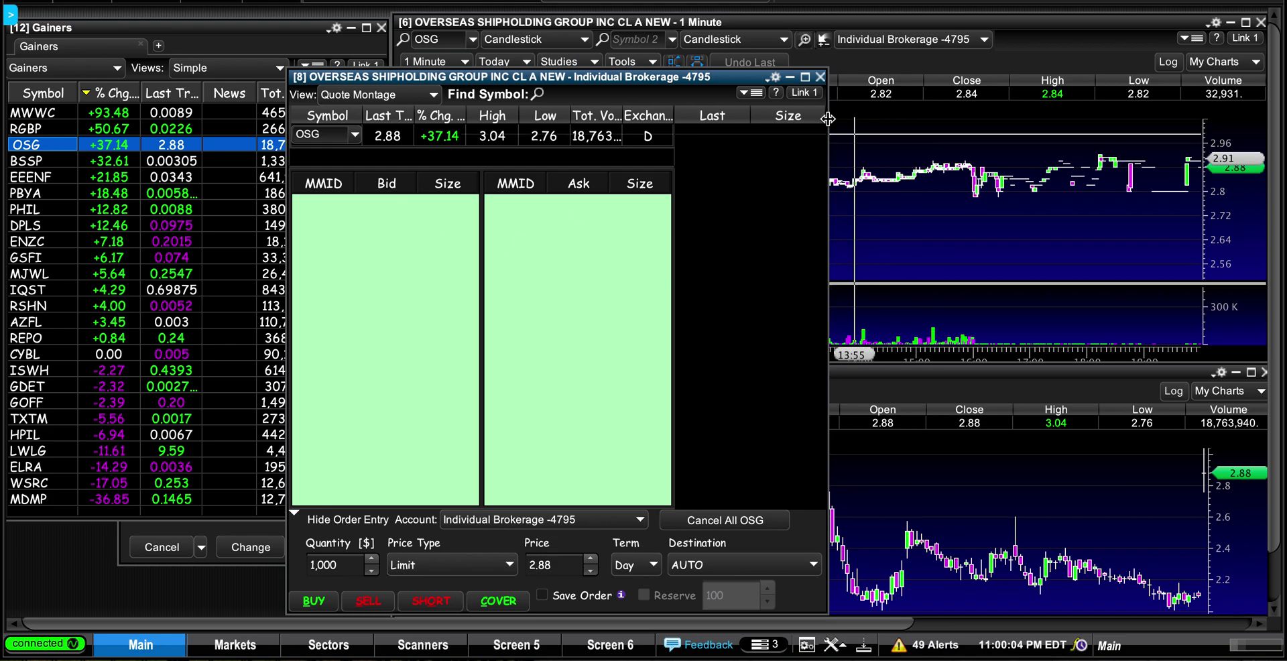
Assign the market depth window to Link 2 and test the link by selecting BSSP in the Gainers list
left_click(802, 93)
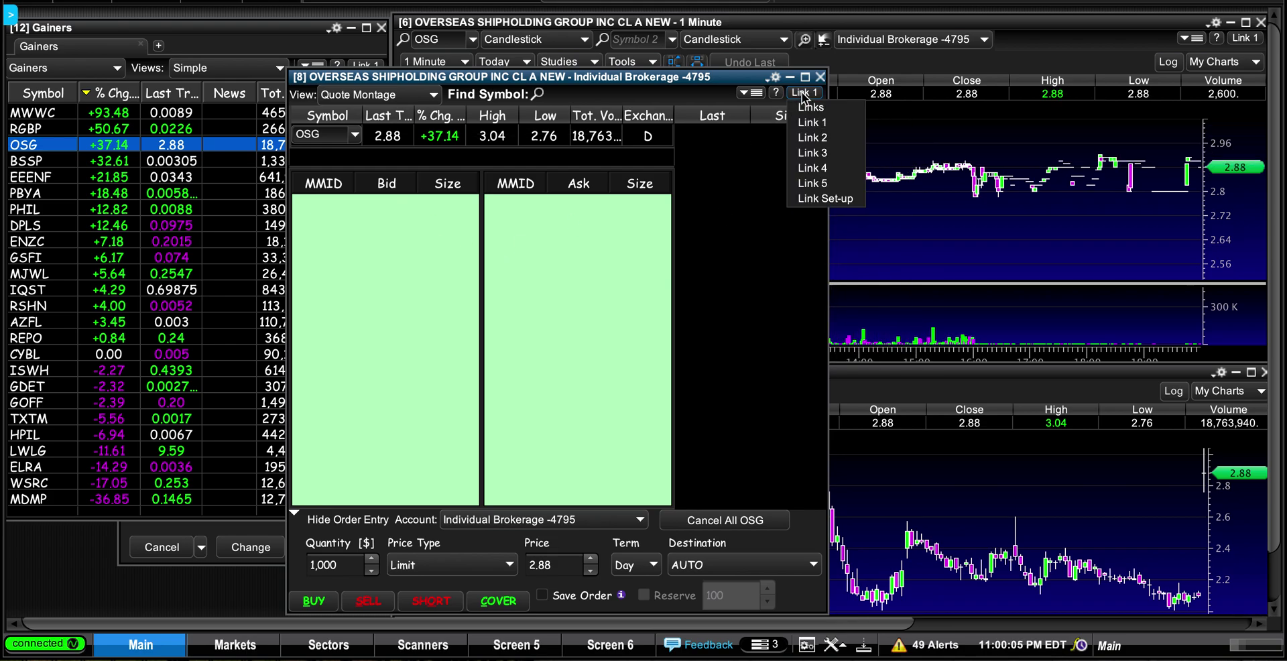
left_click(826, 138)
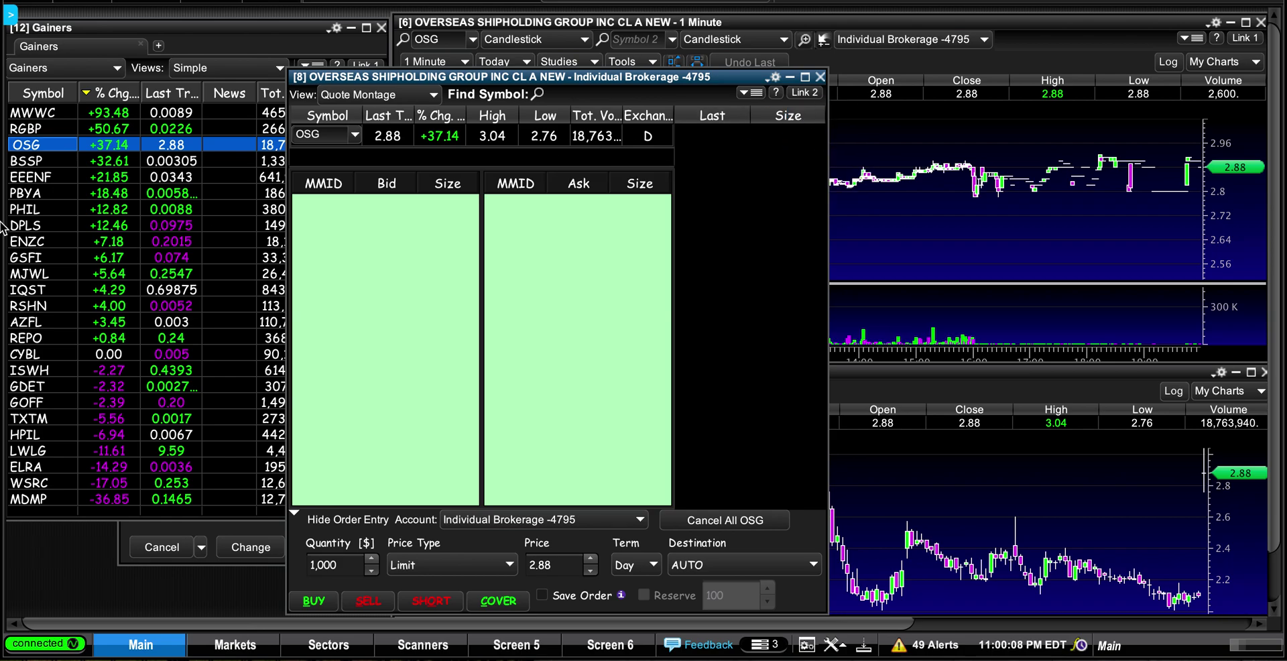
left_click(33, 161)
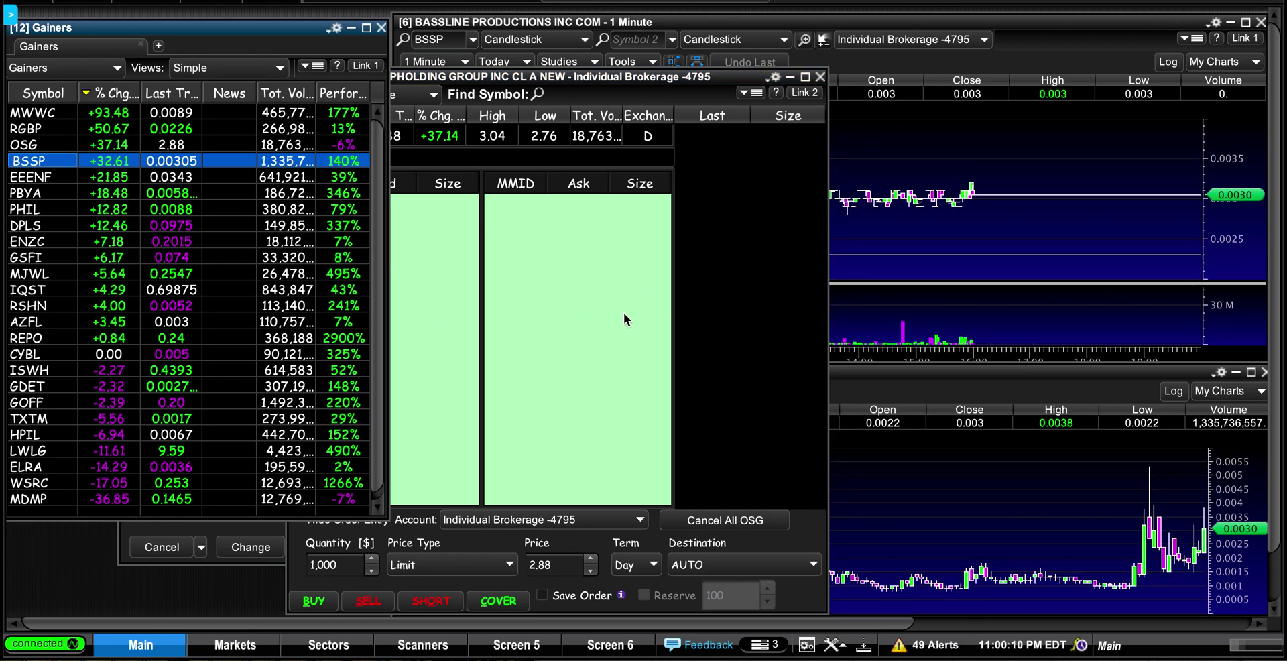
left_click(415, 151)
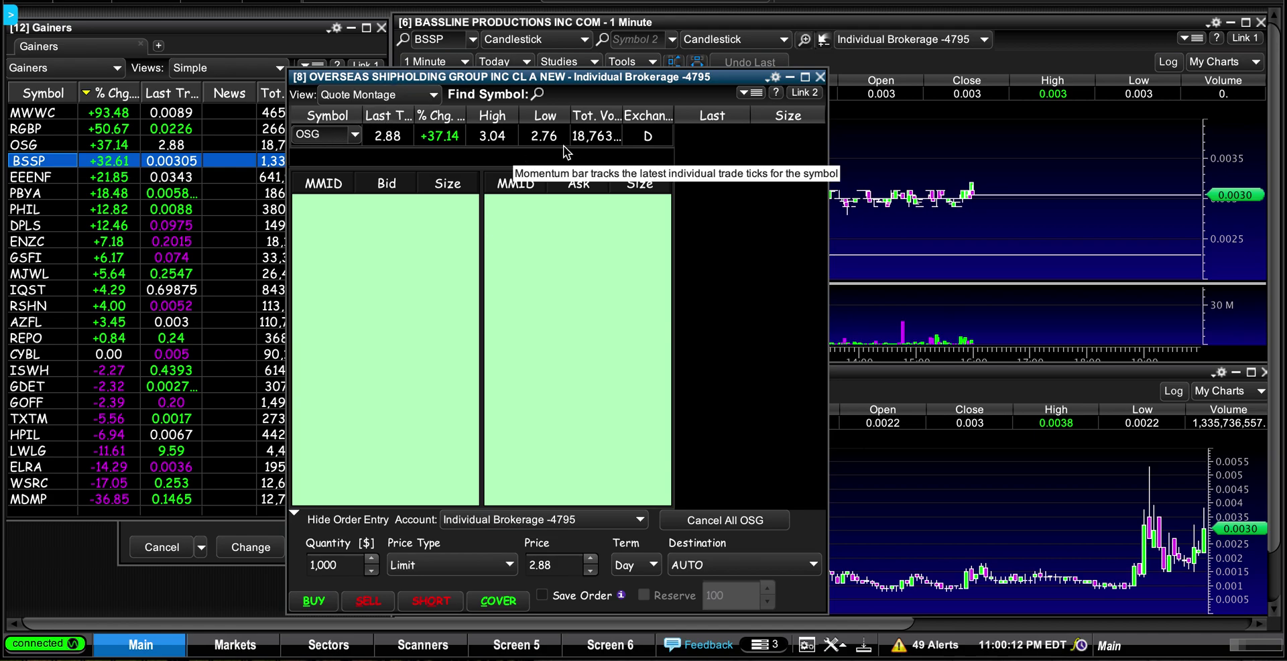
Assign the market depth window to Link 1, load RGBP from the Gainers list and bring the charts forward
left_click(807, 92)
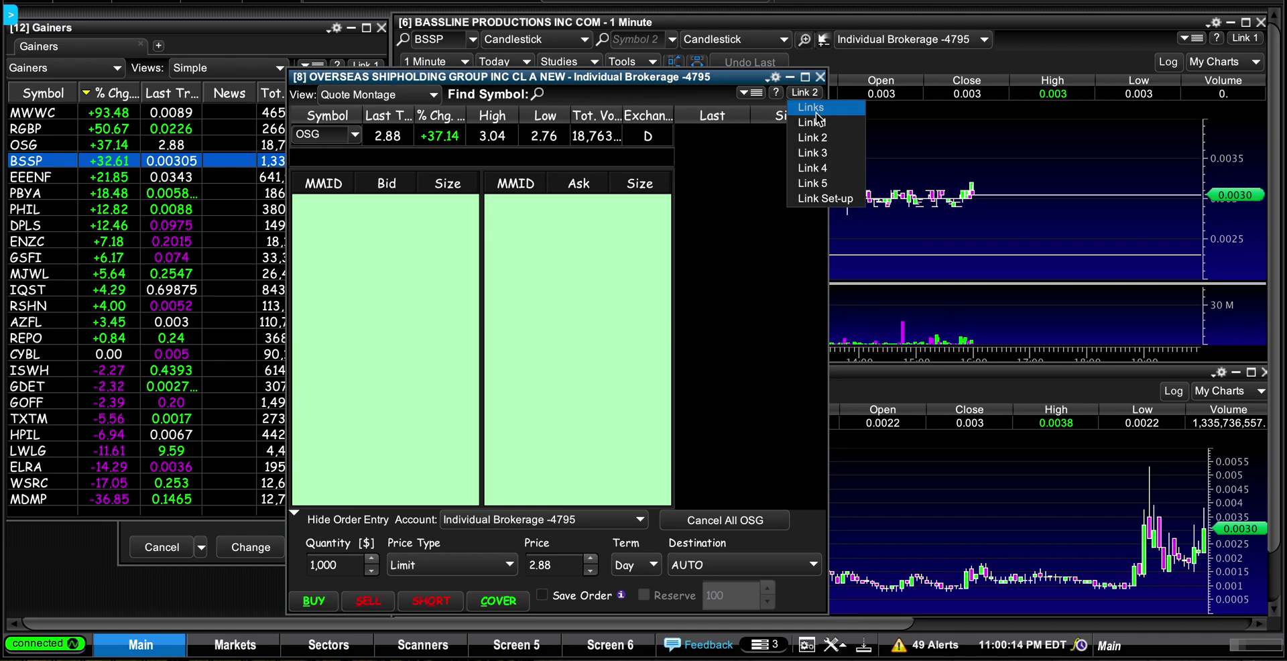
left_click(817, 121)
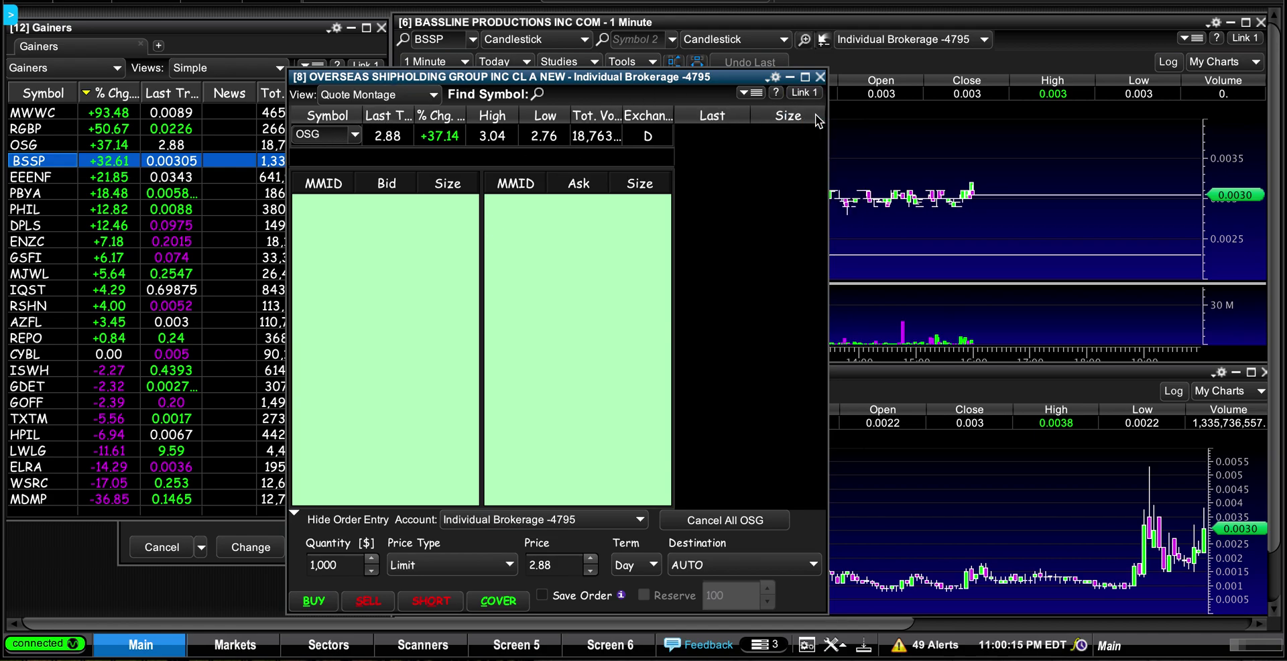
left_click(5, 128)
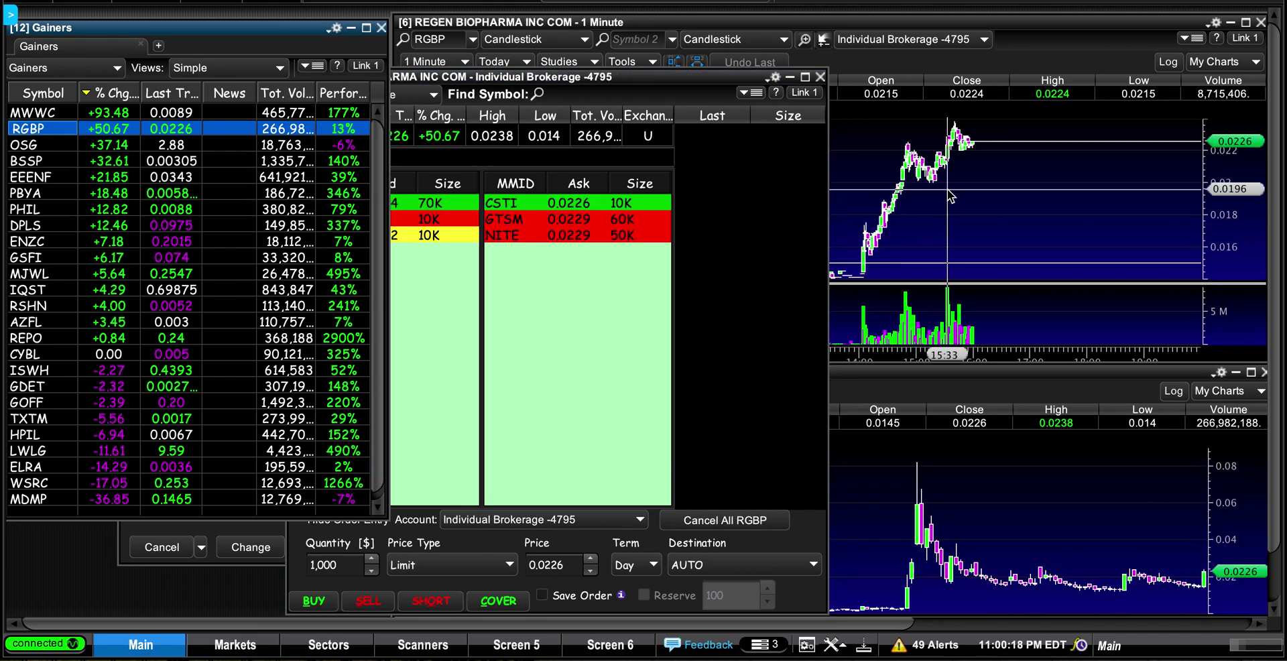
left_click(950, 196)
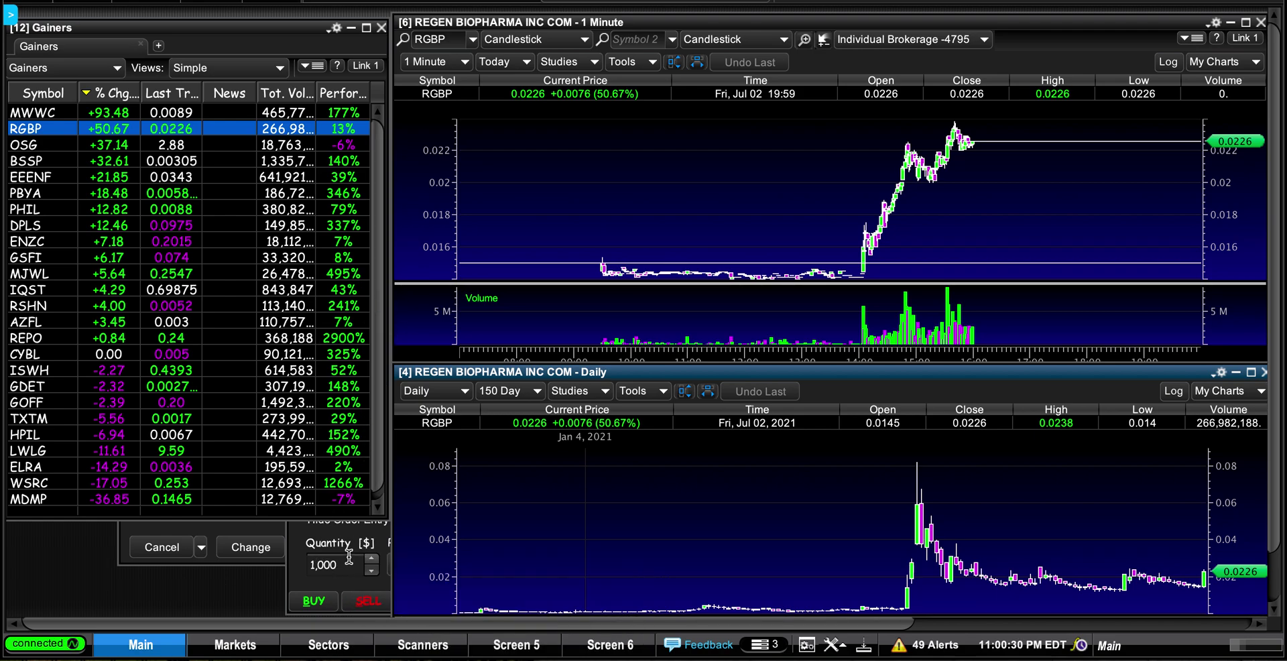
Shrink the market depth window slightly from its lower-left corner and bring the one-minute chart forward
left_click(337, 542)
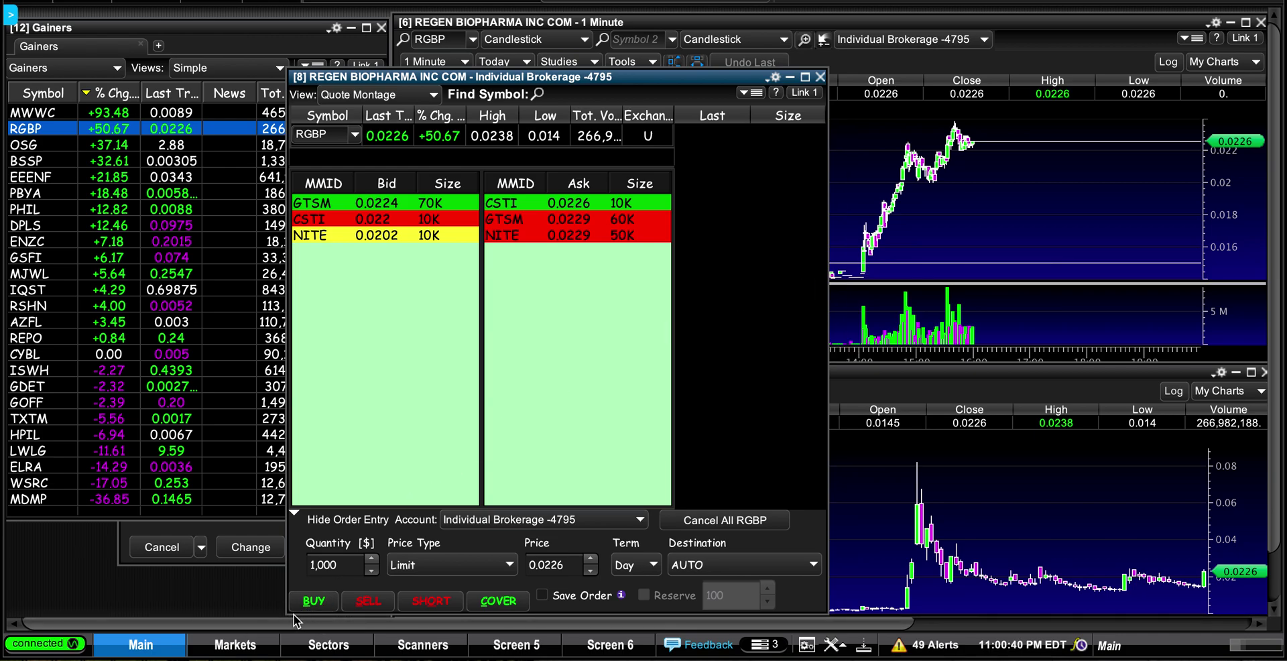
left_click_drag(295, 610, 309, 551)
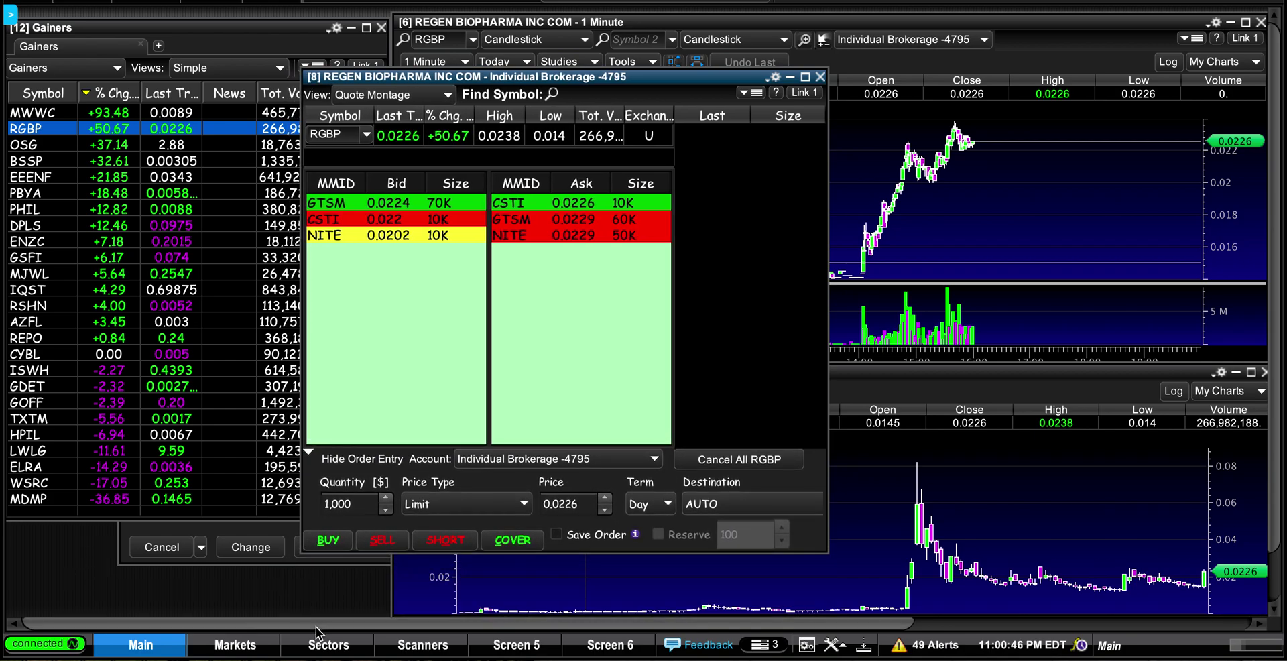
left_click(436, 585)
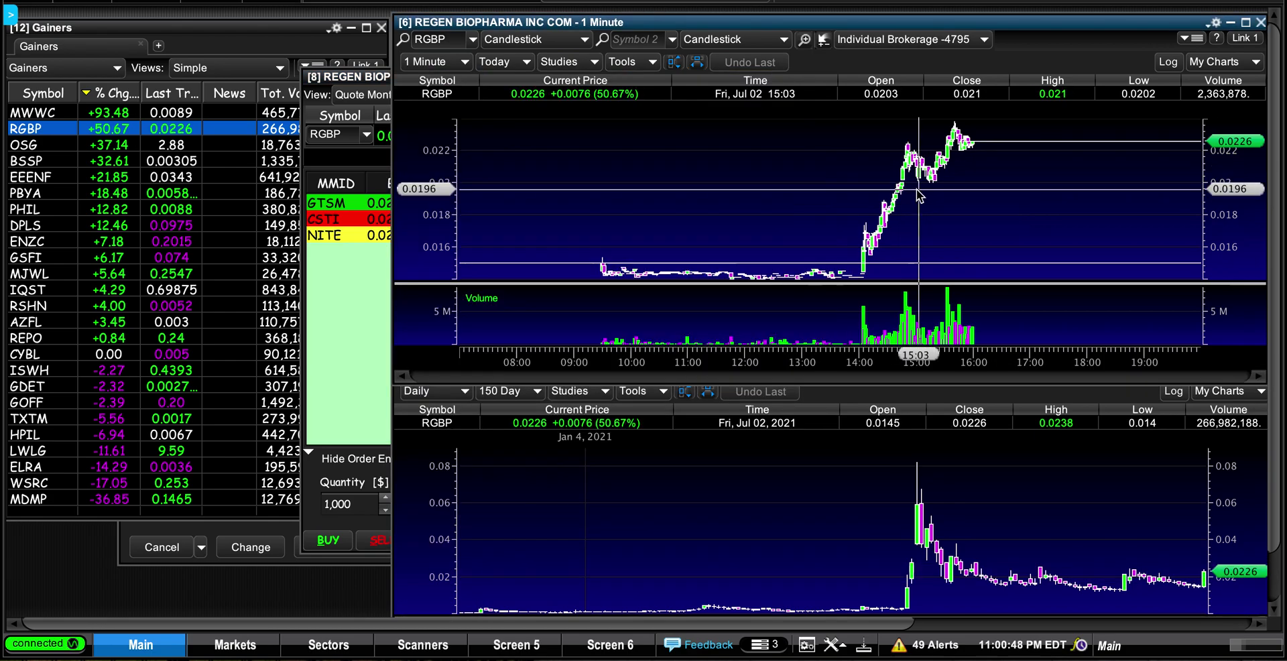
Load GDET and GSFI in turn from the Gainers list, viewing the Order Status window and the linked charts for each
left_click(195, 392)
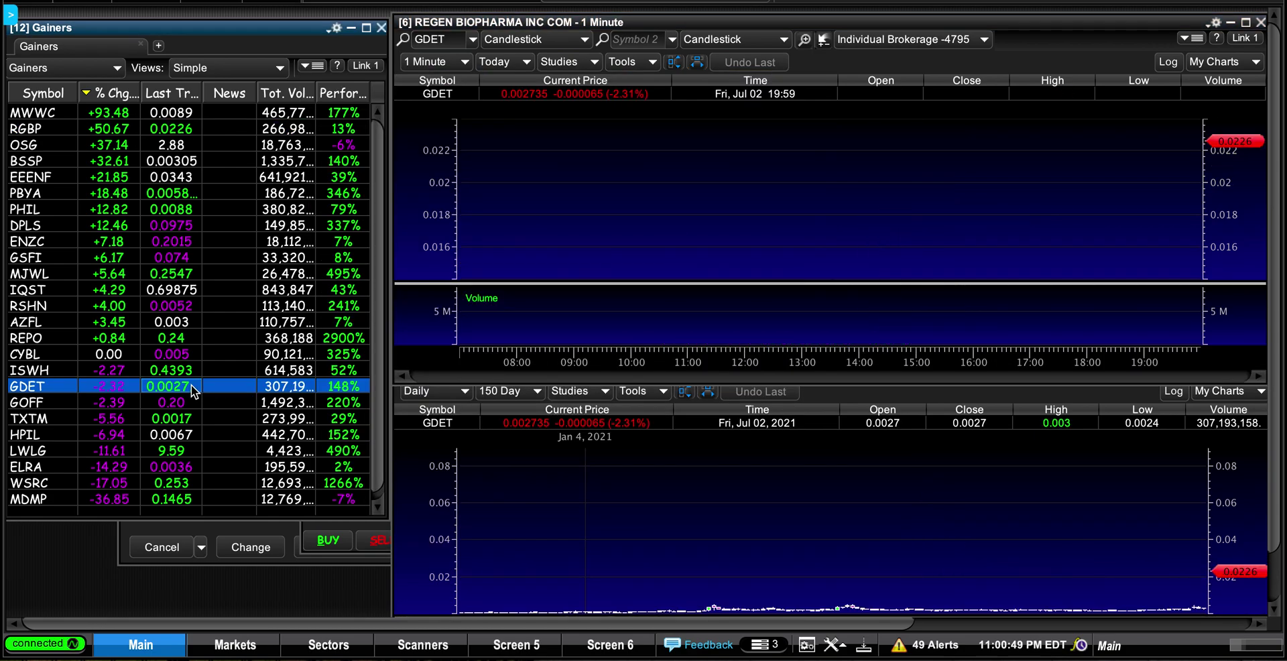
left_click(211, 539)
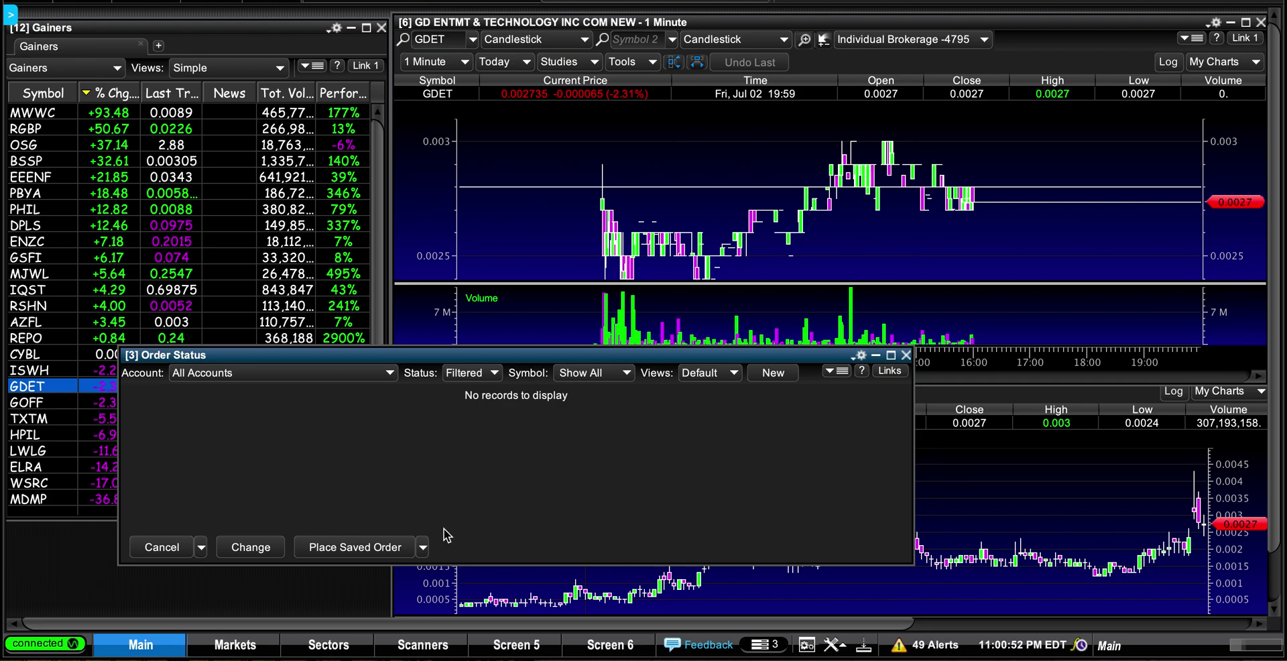
left_click(442, 586)
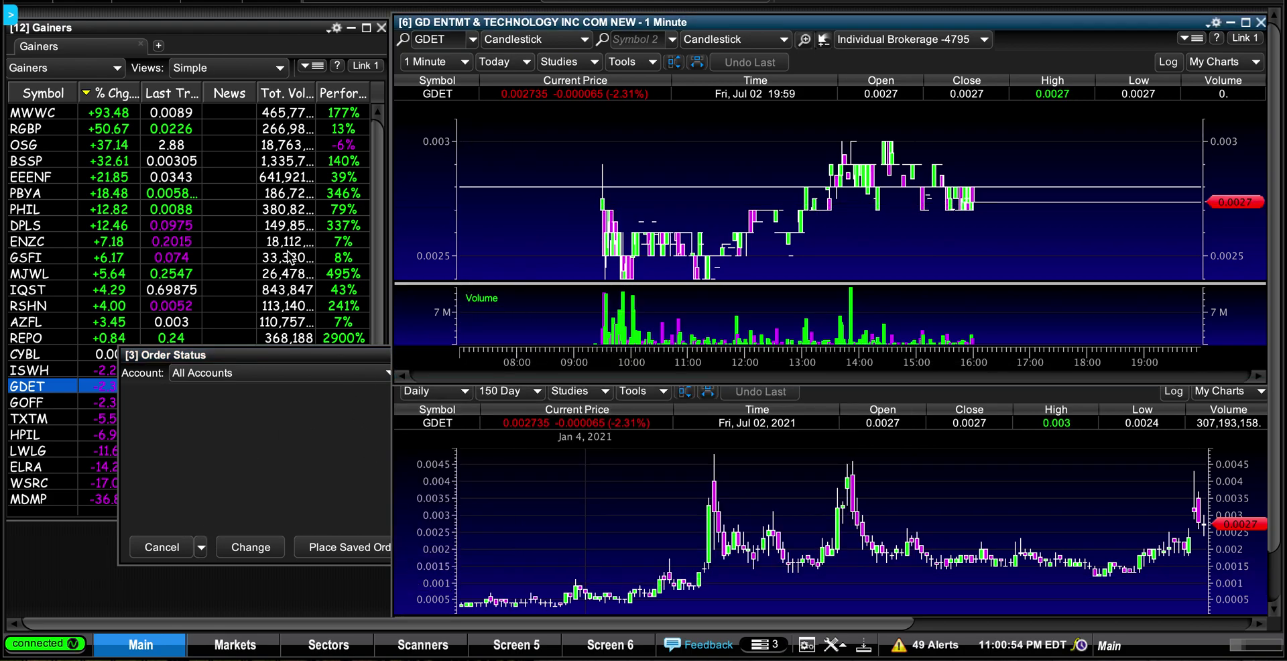
left_click(289, 258)
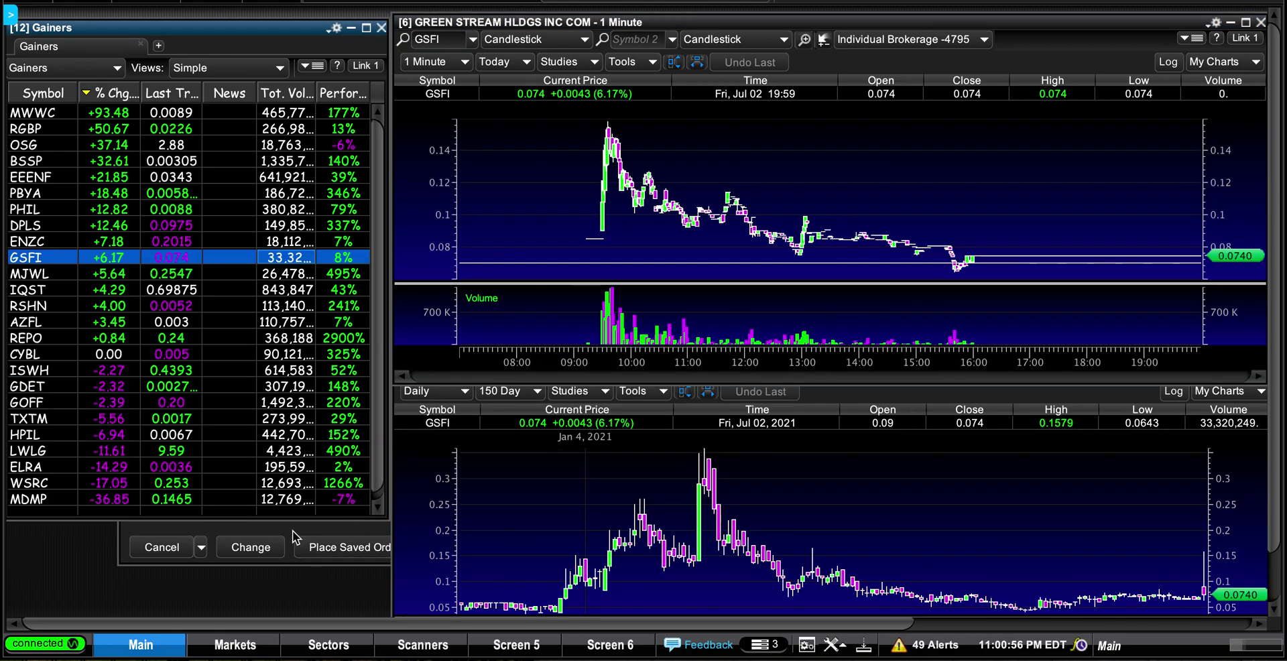
left_click(131, 535)
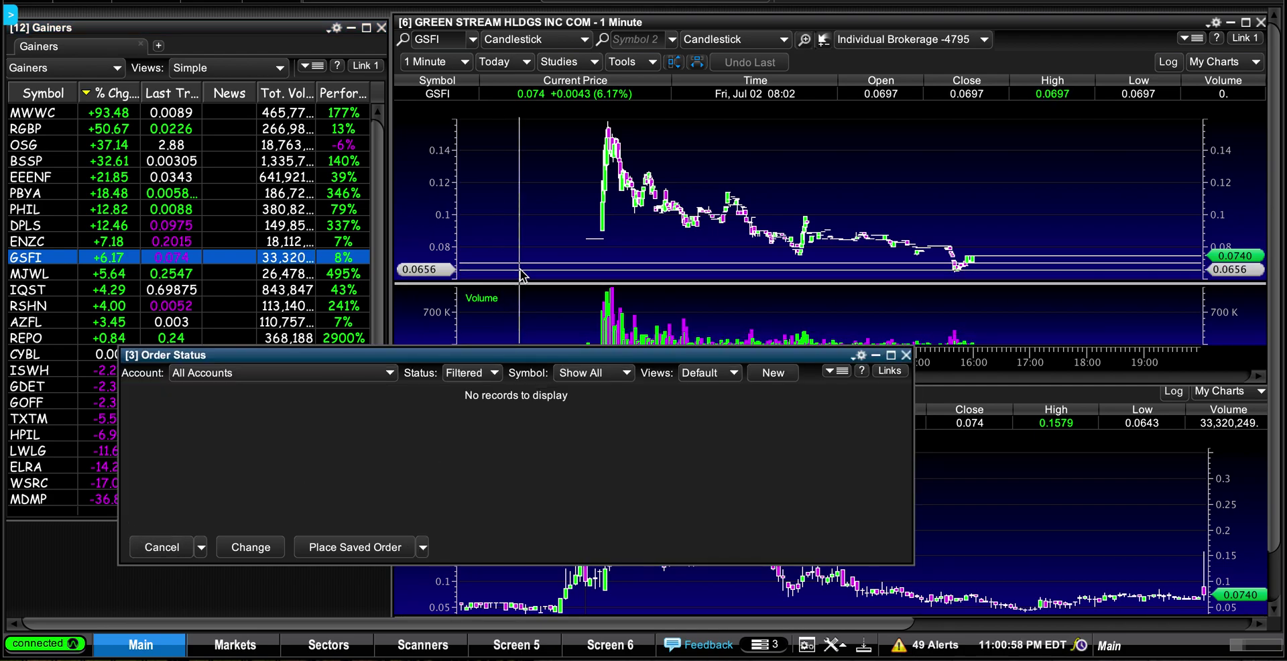
left_click(504, 590)
Load MJWL from the Gainers list and move the Order Status window up and over the lower part of the list
left_click(274, 273)
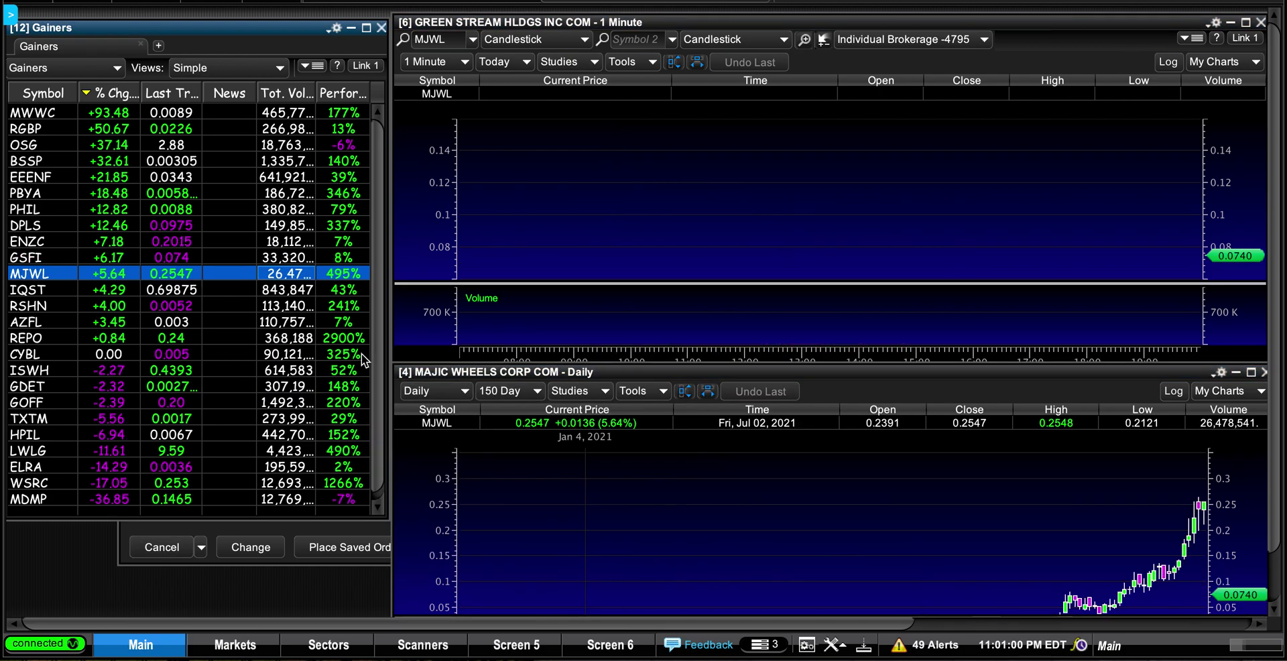
left_click(282, 532)
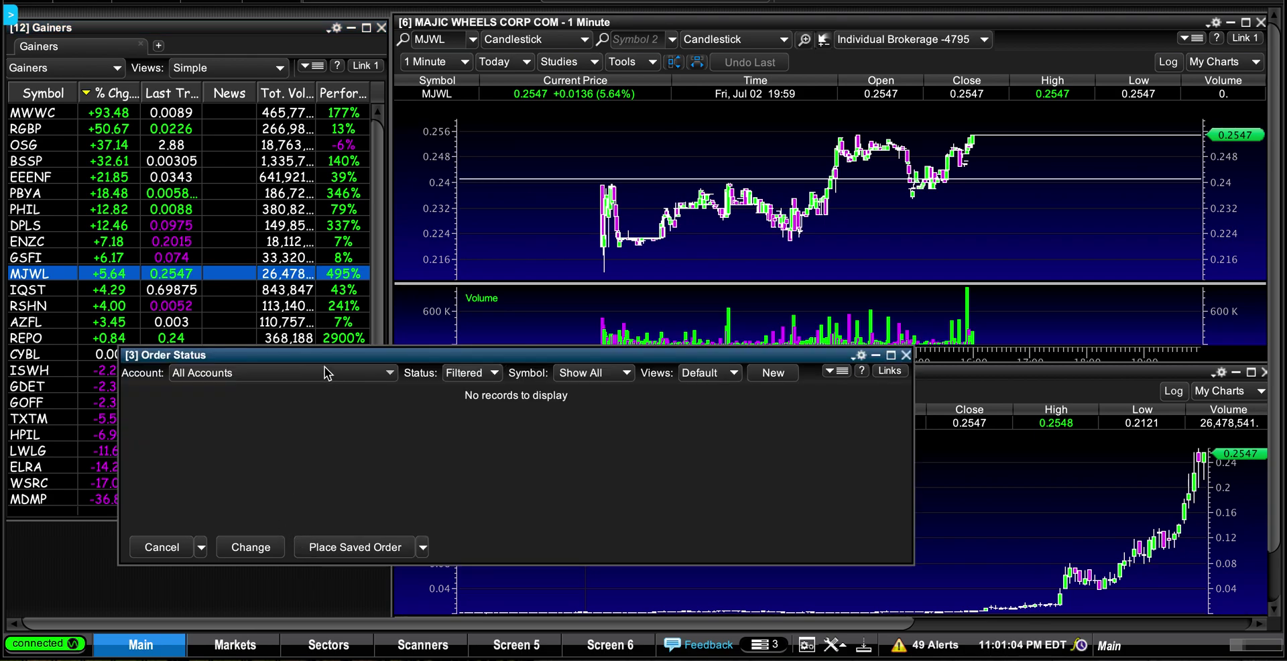
left_click_drag(317, 357, 211, 331)
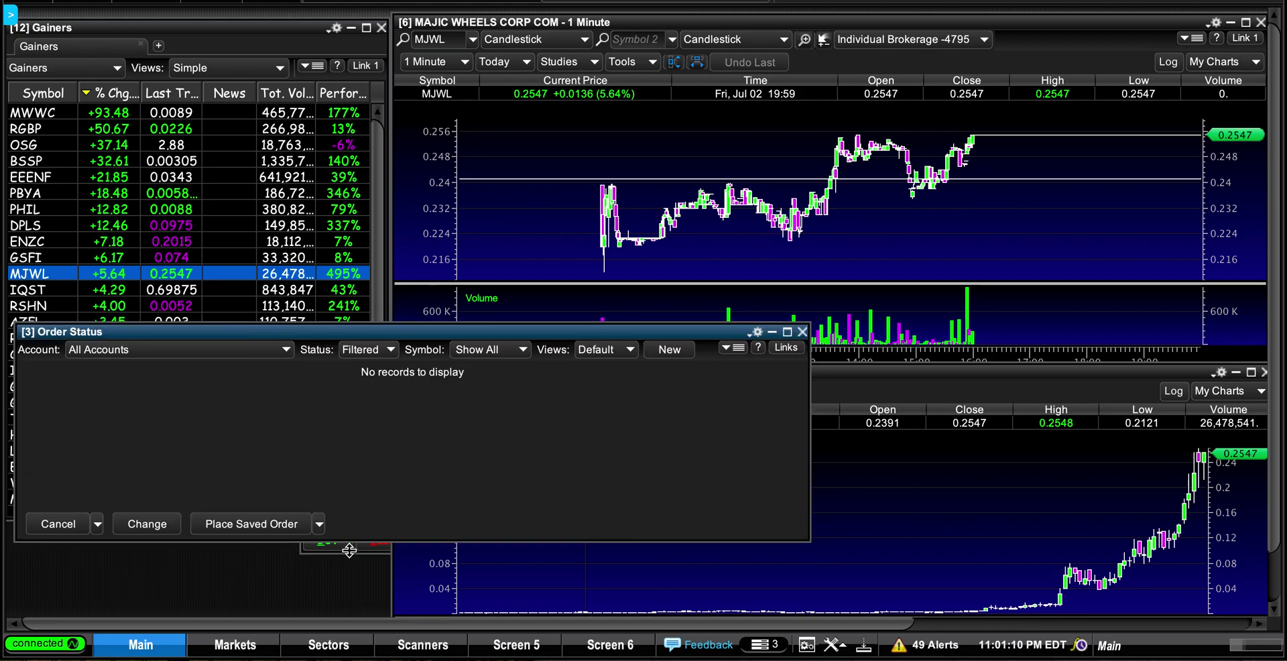
left_click_drag(391, 337, 386, 256)
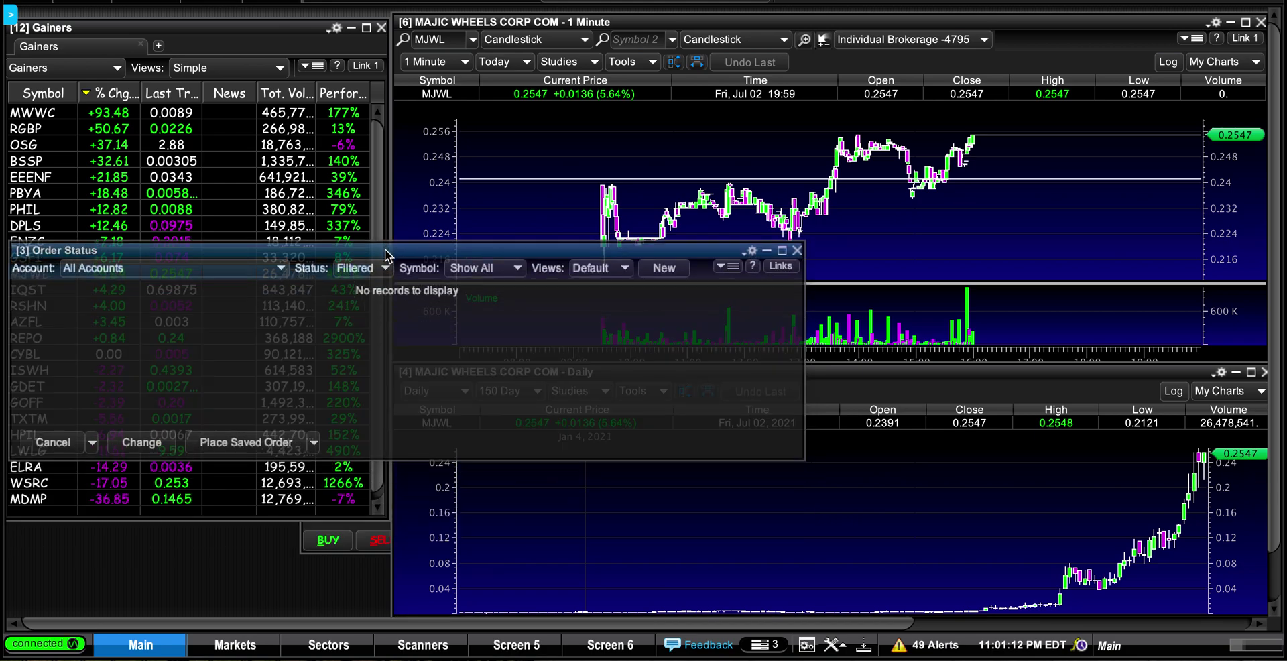
Move the market depth and Order Status windows lower so their bottom edges stick out, and bring the one-minute chart forward
left_click(348, 524)
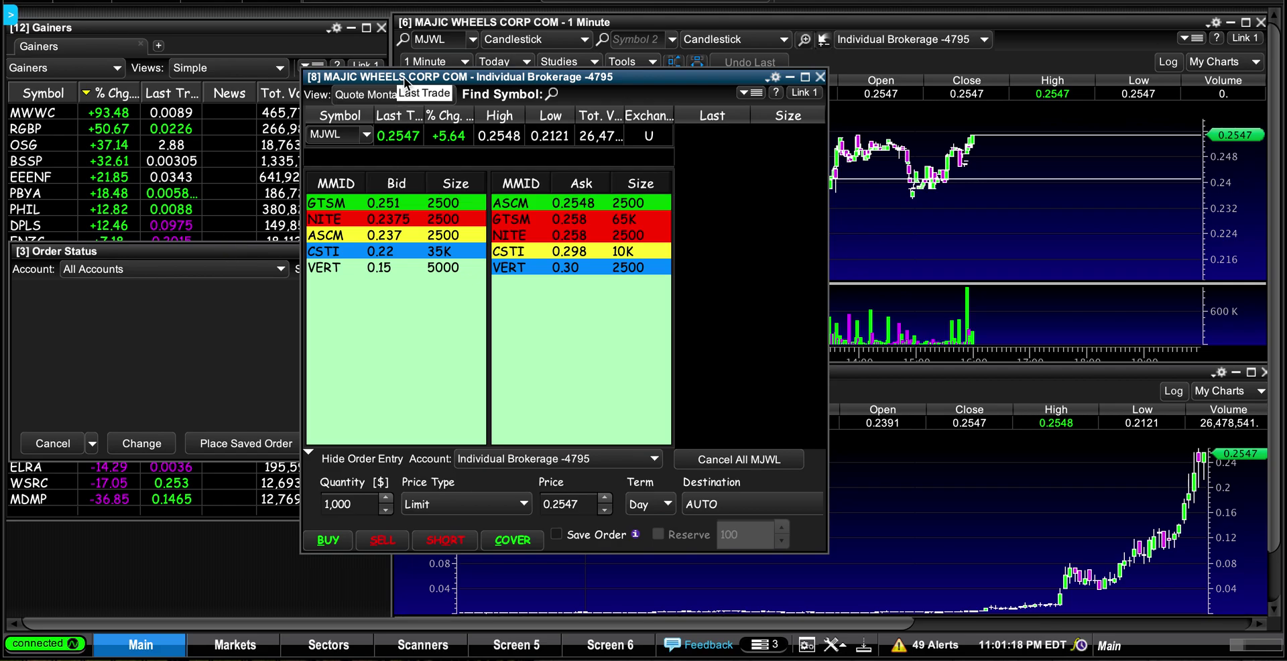
left_click_drag(404, 78, 404, 97)
left_click_drag(404, 113, 407, 125)
left_click_drag(184, 247, 222, 335)
left_click(400, 229)
left_click(886, 215)
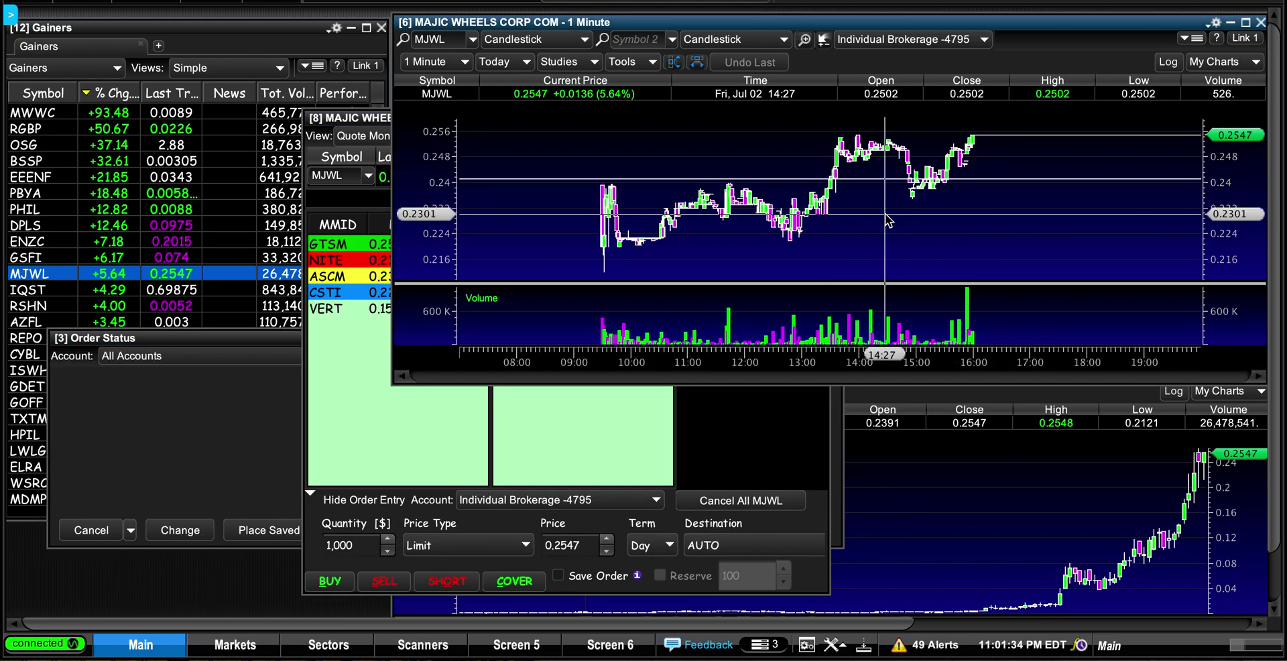
Load EEENF from the Gainers list and bring the Order Status and market depth windows forward in turn
left_click(186, 177)
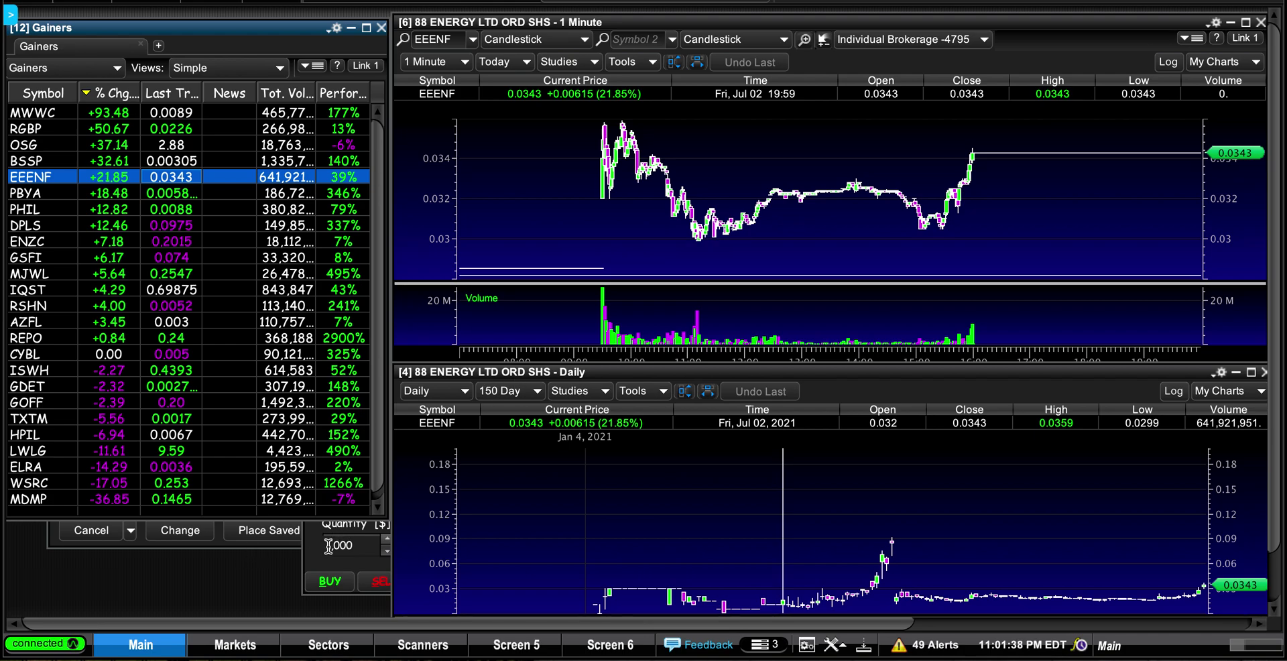
left_click(54, 539)
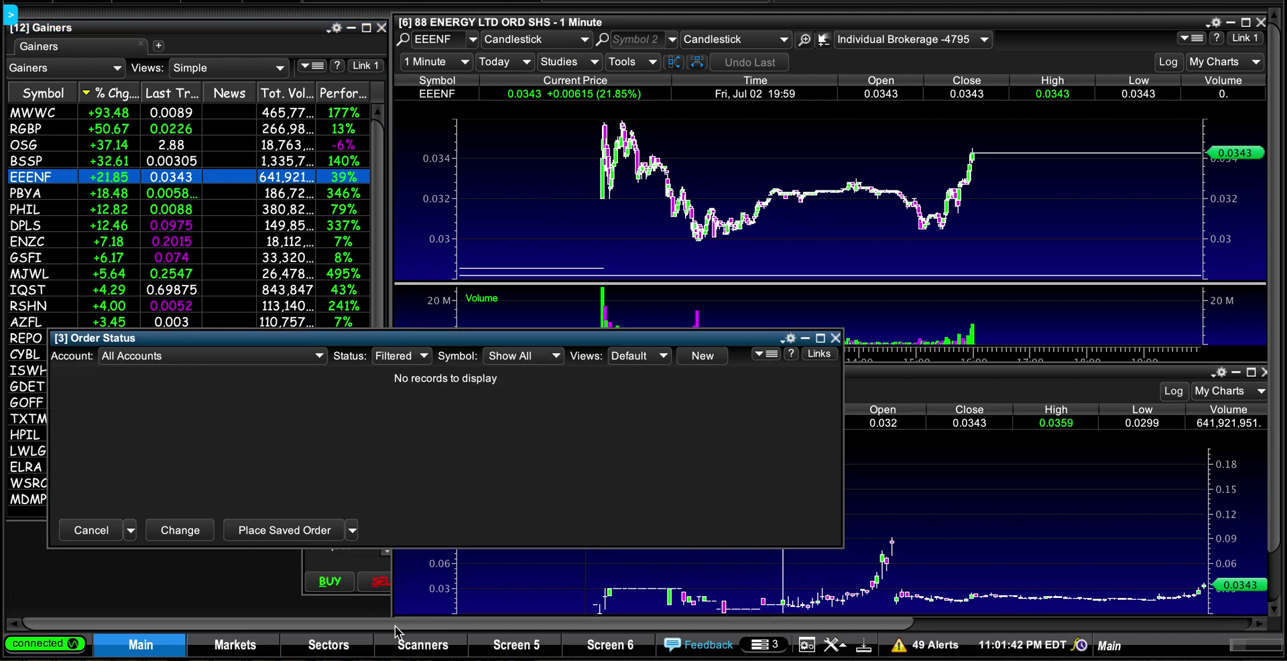
left_click(334, 569)
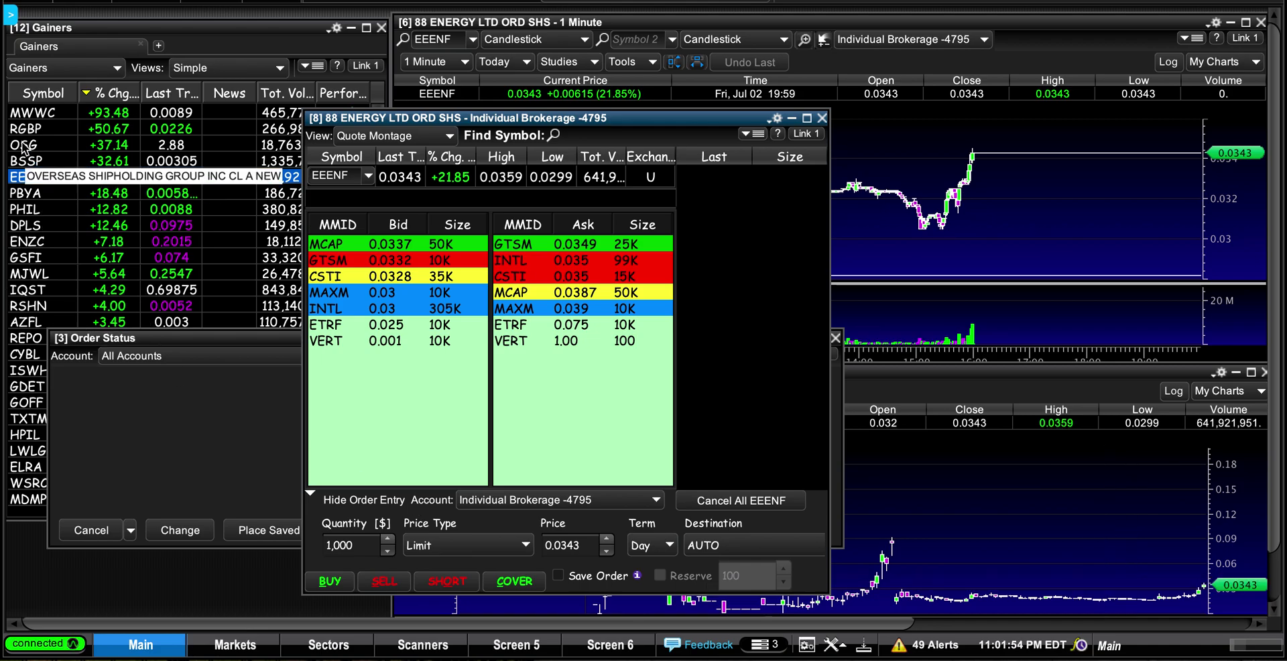
Switch the linked windows to MWWC and on to RGBP from the Gainers list, and bring the market depth window forward
left_click(24, 112)
left_click(26, 128)
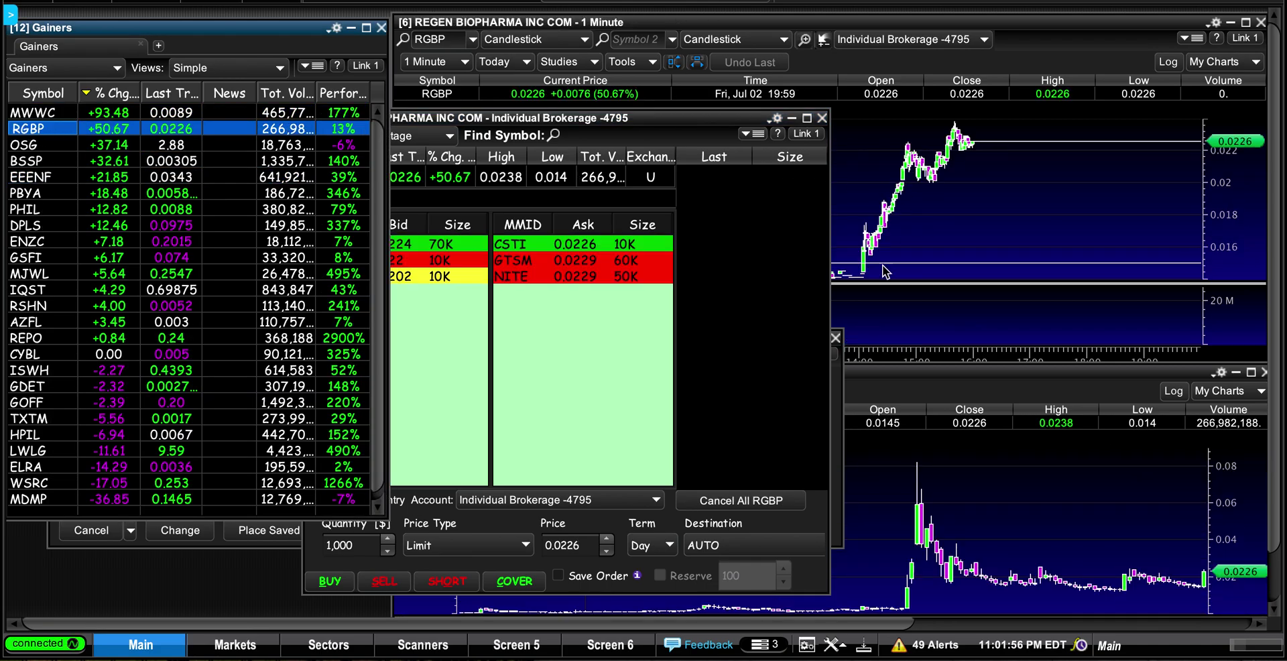
left_click(703, 361)
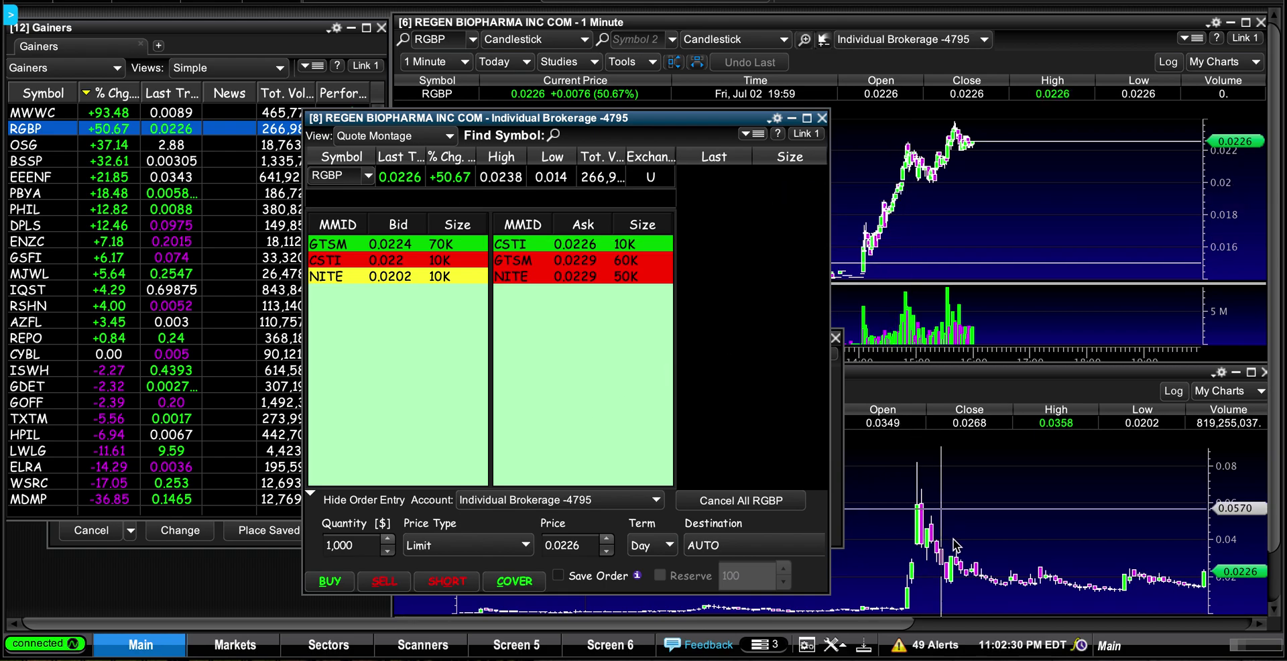
Maximize the RGBP one-minute chart and set its time range to 10 Day
left_click(1039, 169)
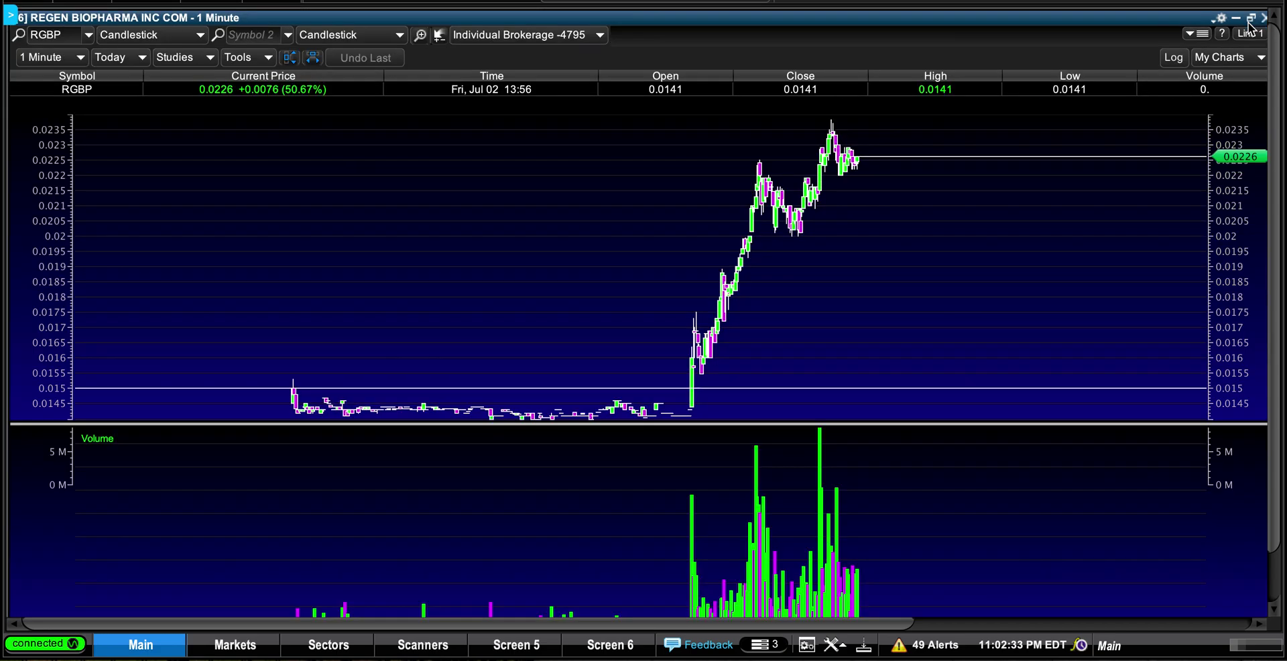
left_click(1245, 23)
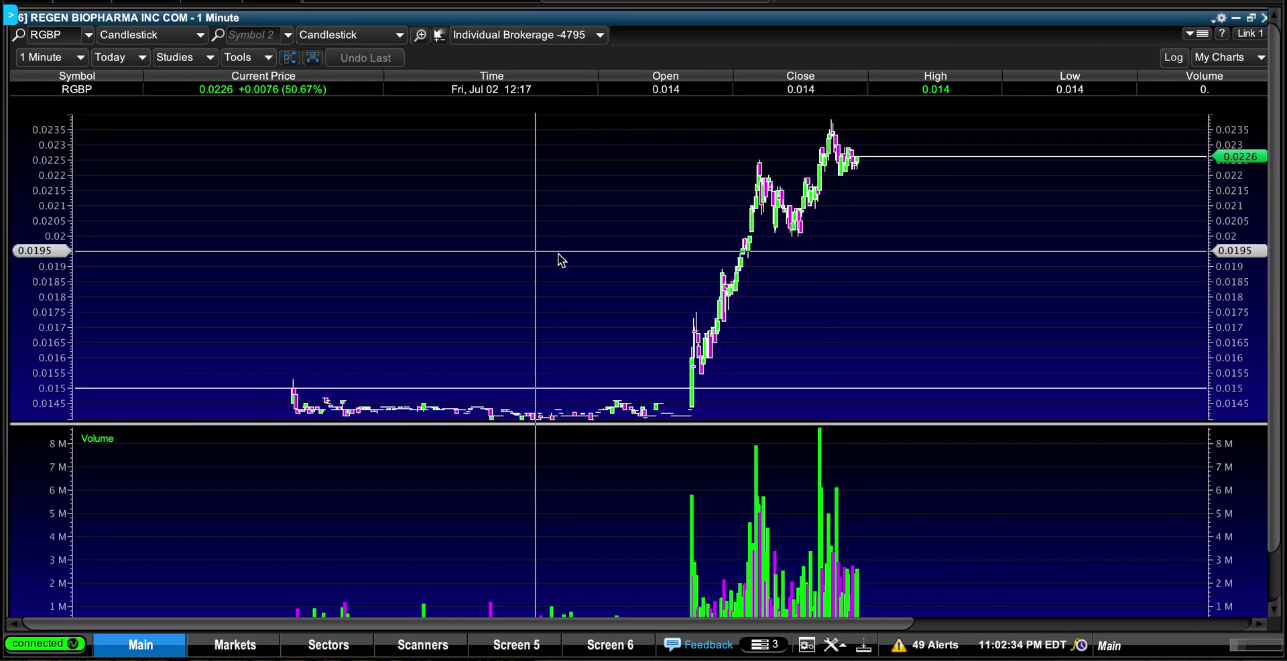
left_click(140, 57)
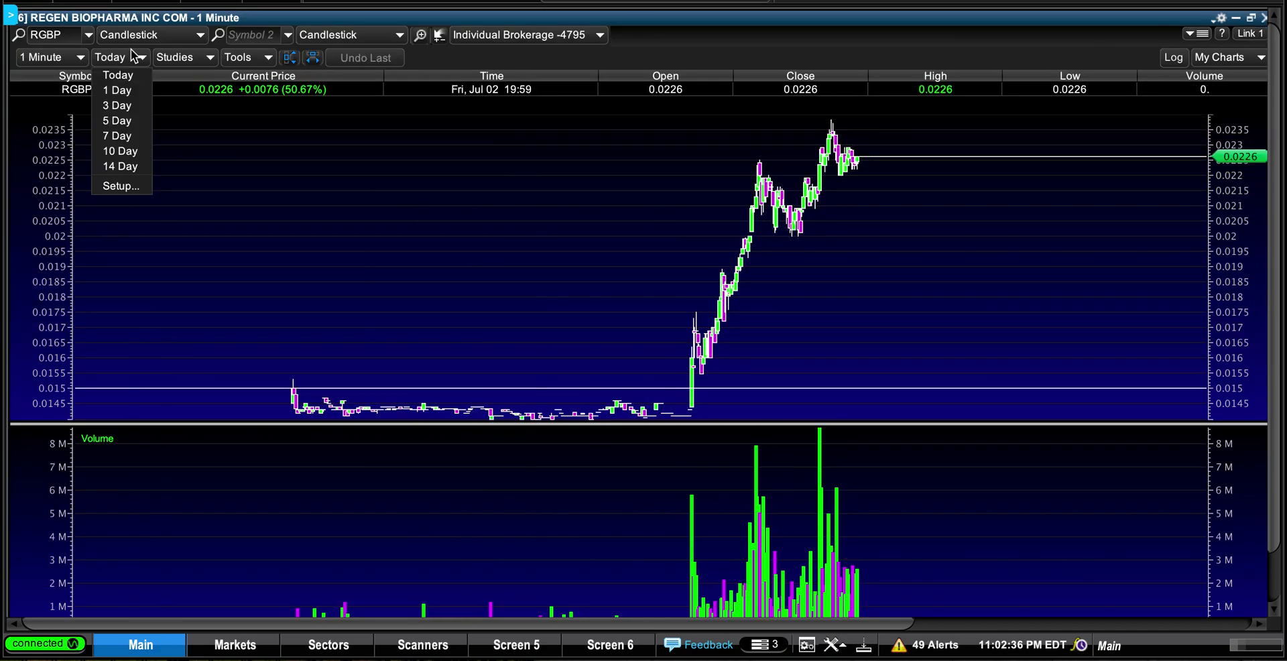
left_click(121, 151)
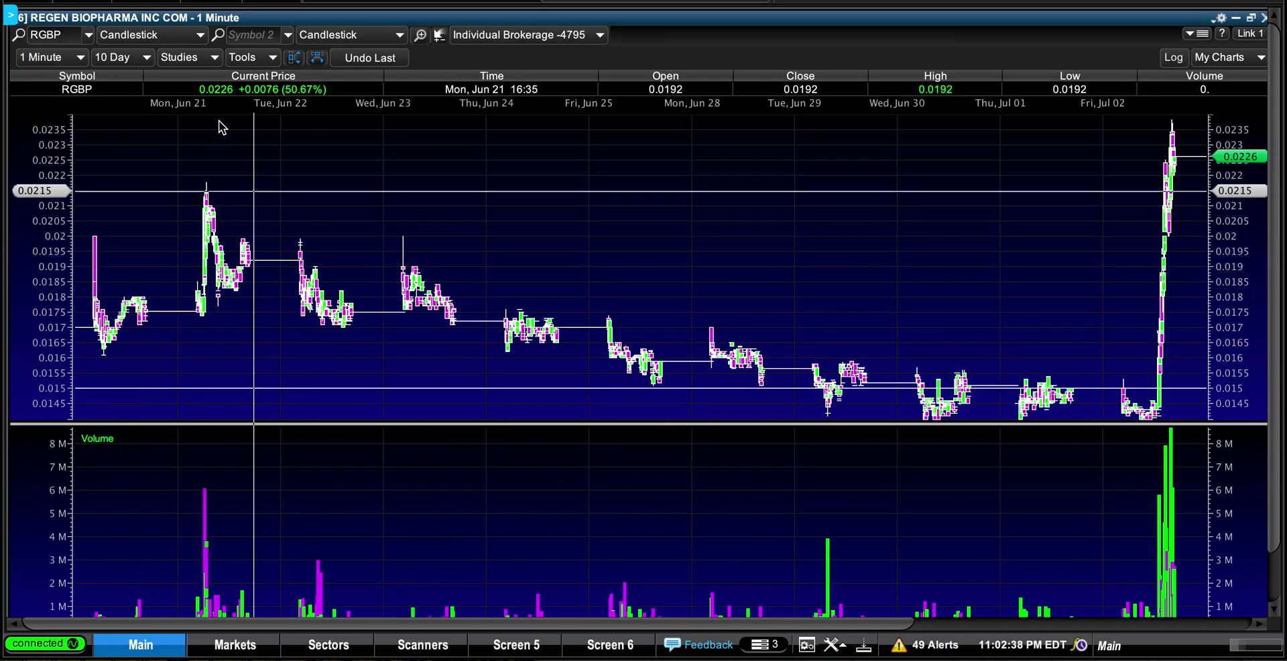
Set the chart's time range back to Today, restore its window size and bring the market depth window forward
left_click(148, 57)
left_click(117, 75)
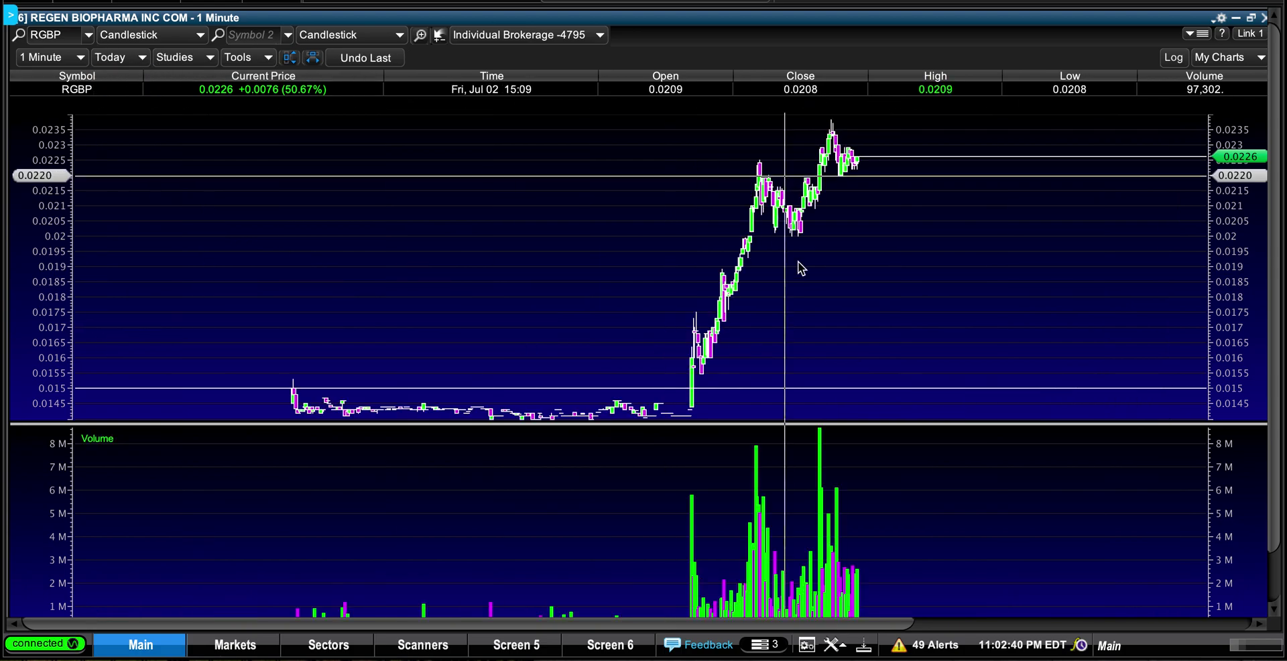
left_click(1251, 18)
left_click(611, 421)
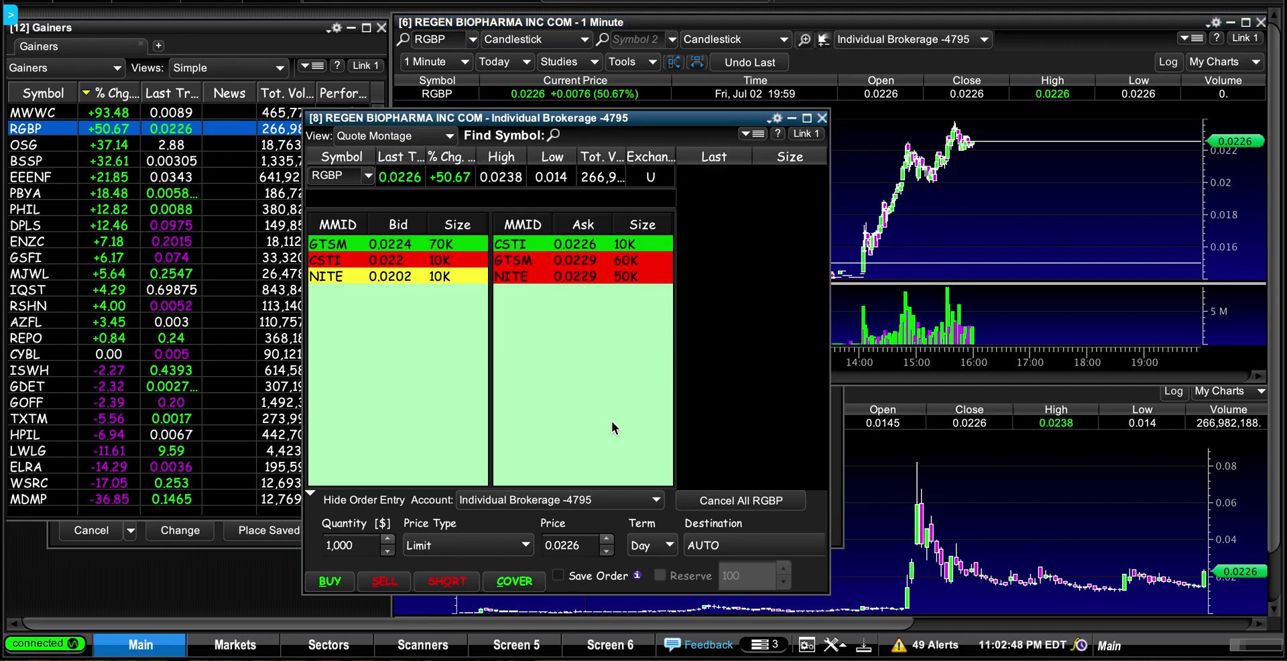
Bring the Order Status window forward, open a second Order Status window and close it again
left_click(57, 546)
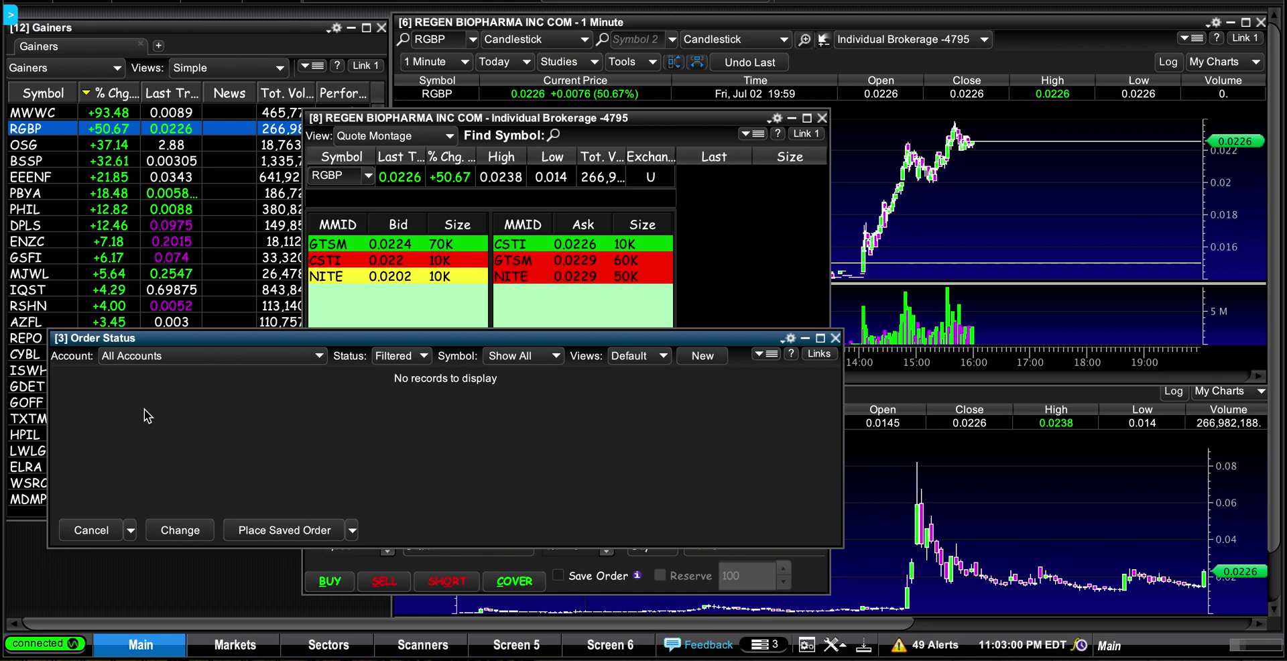
left_click(89, 7)
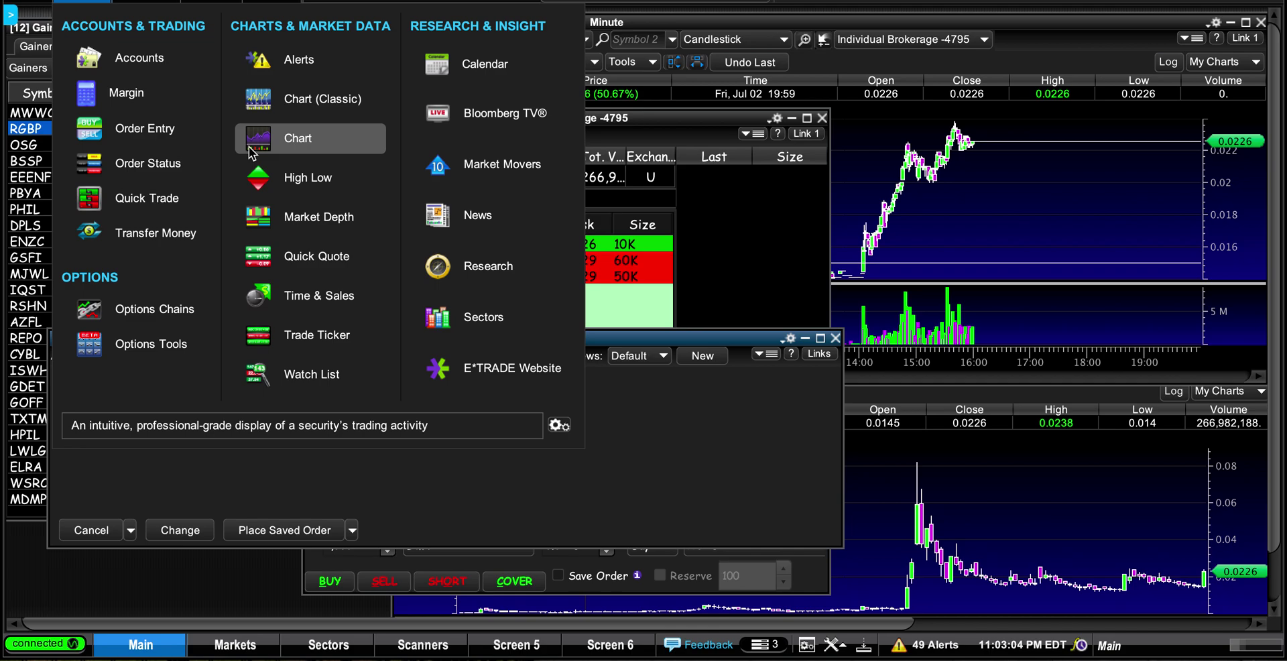
left_click(154, 165)
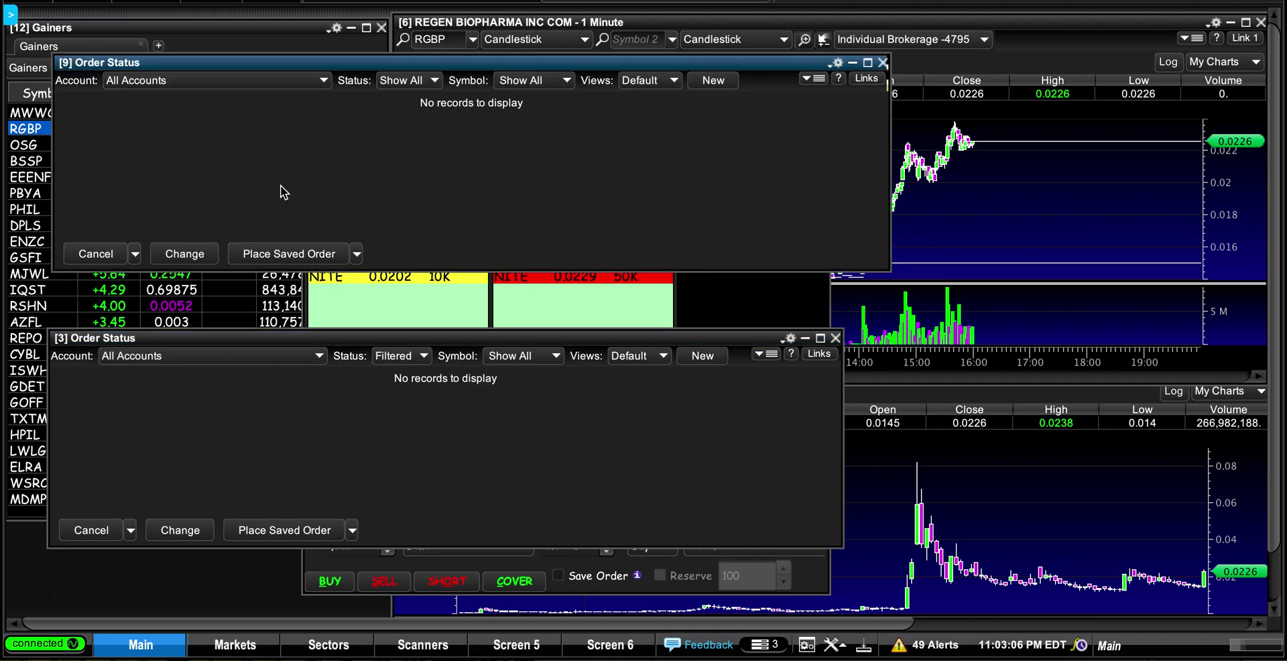
left_click(882, 63)
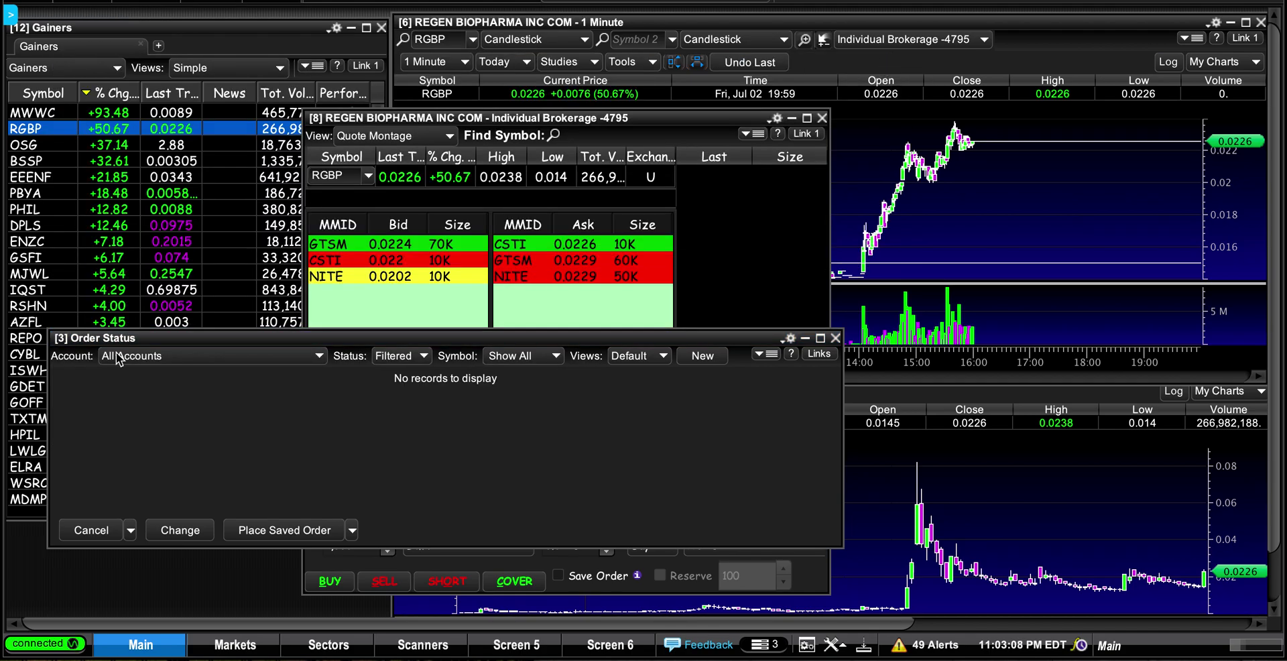
Load ENZC from the Gainers list, and bring the linked charts and the market depth window forward in turn
left_click(41, 241)
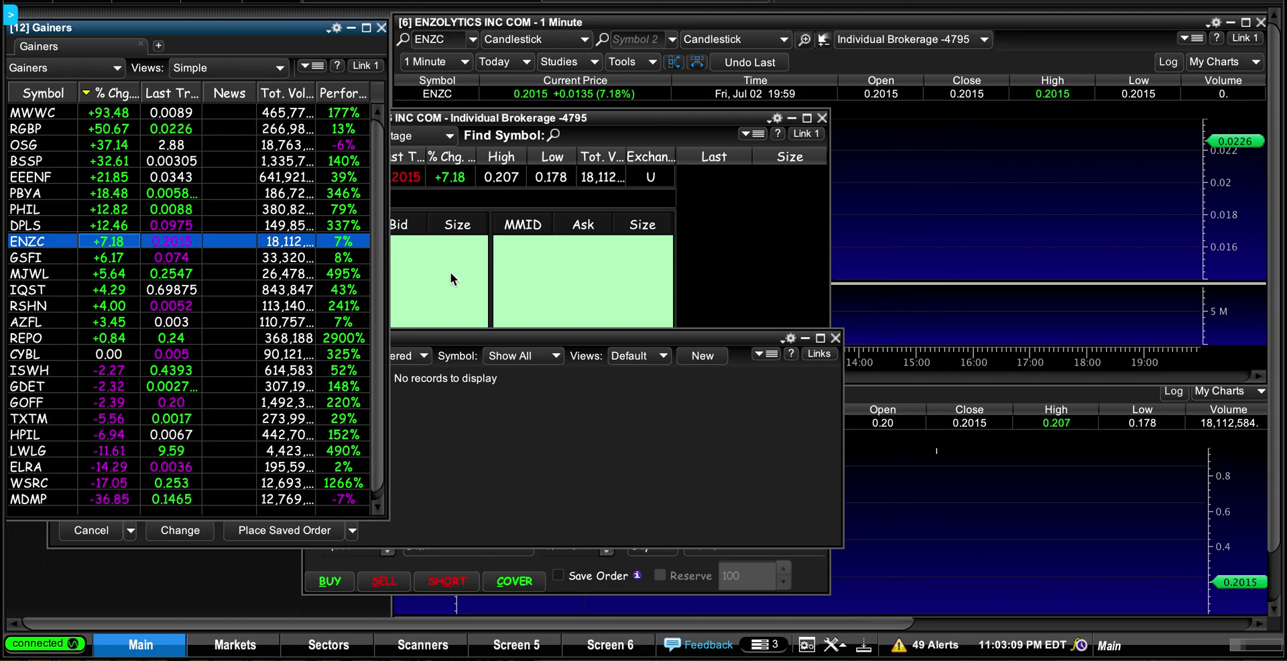
left_click(1008, 231)
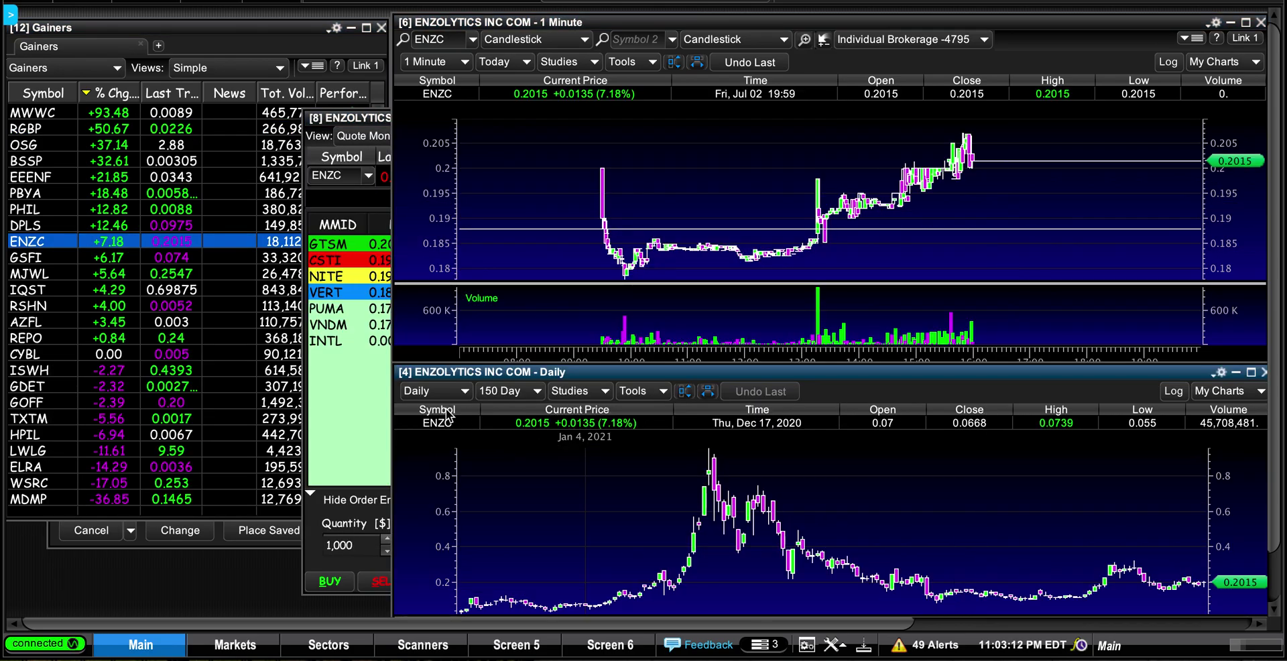
left_click(344, 400)
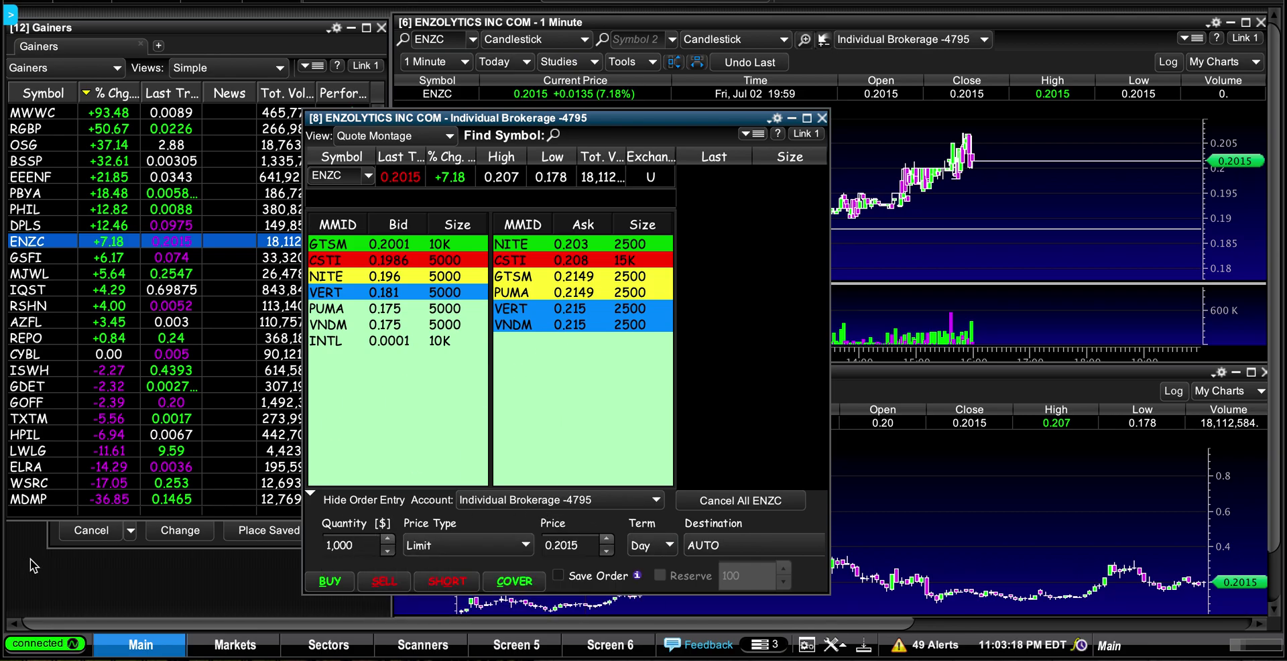
Alternate between the Order Status and ENZC market depth windows, ending with Order Status in front
left_click(52, 543)
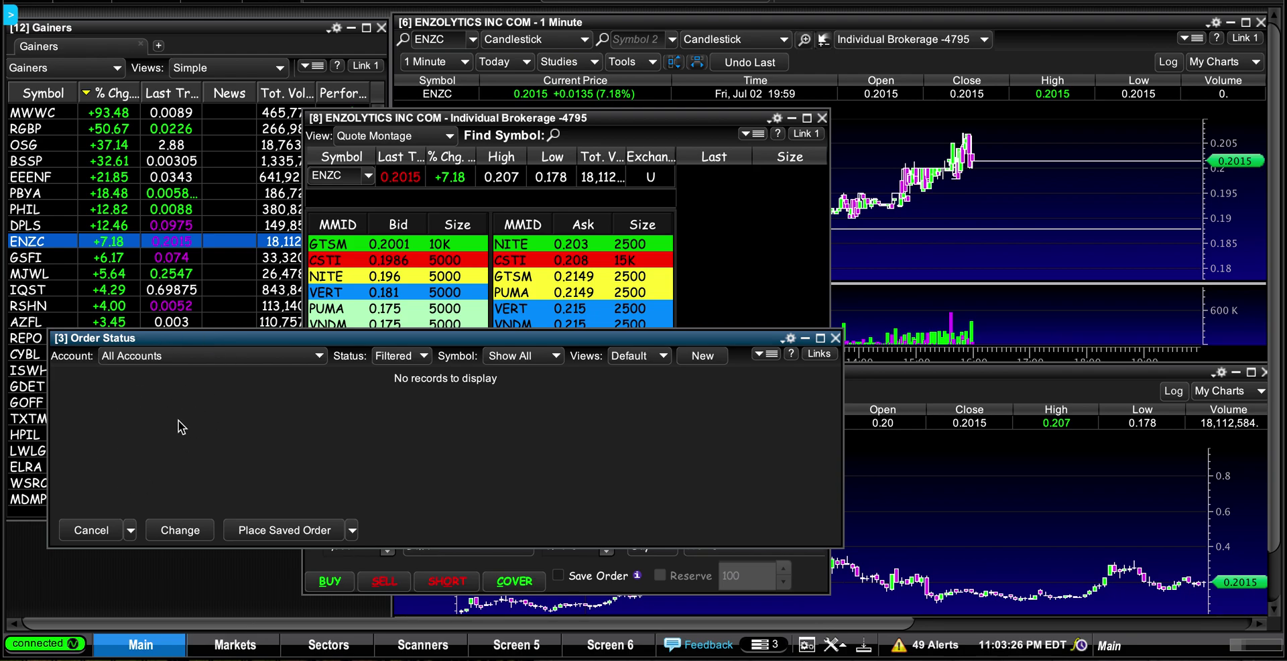
left_click(536, 309)
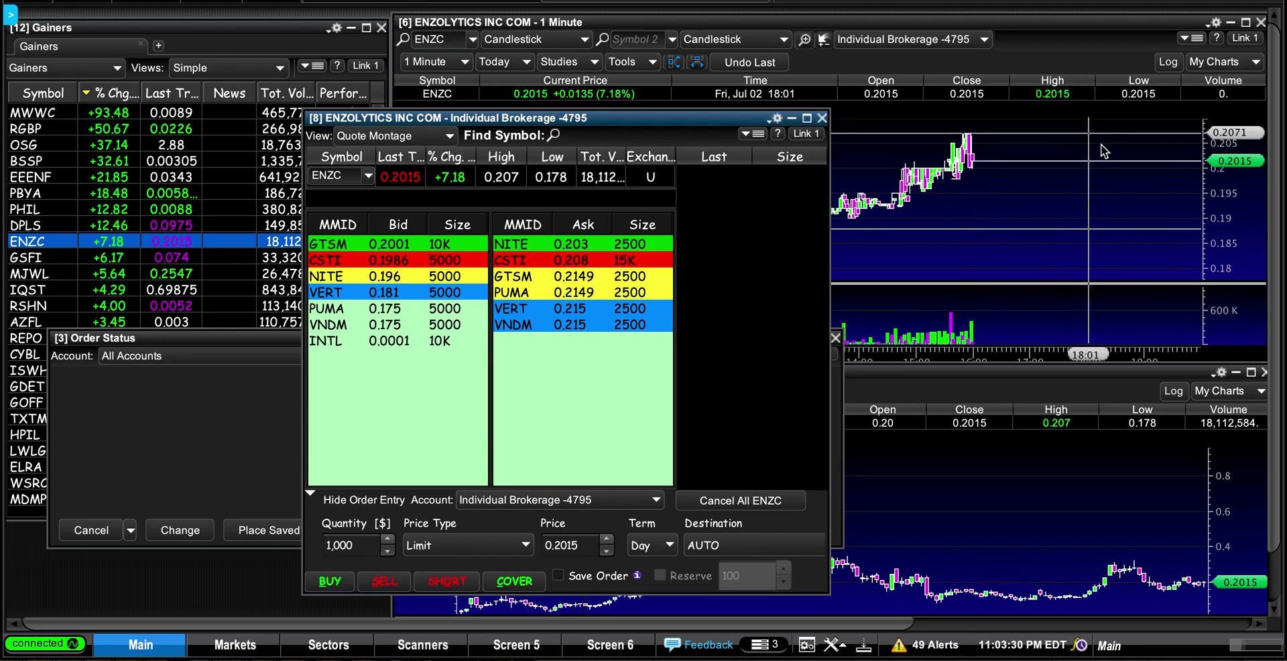
left_click(78, 396)
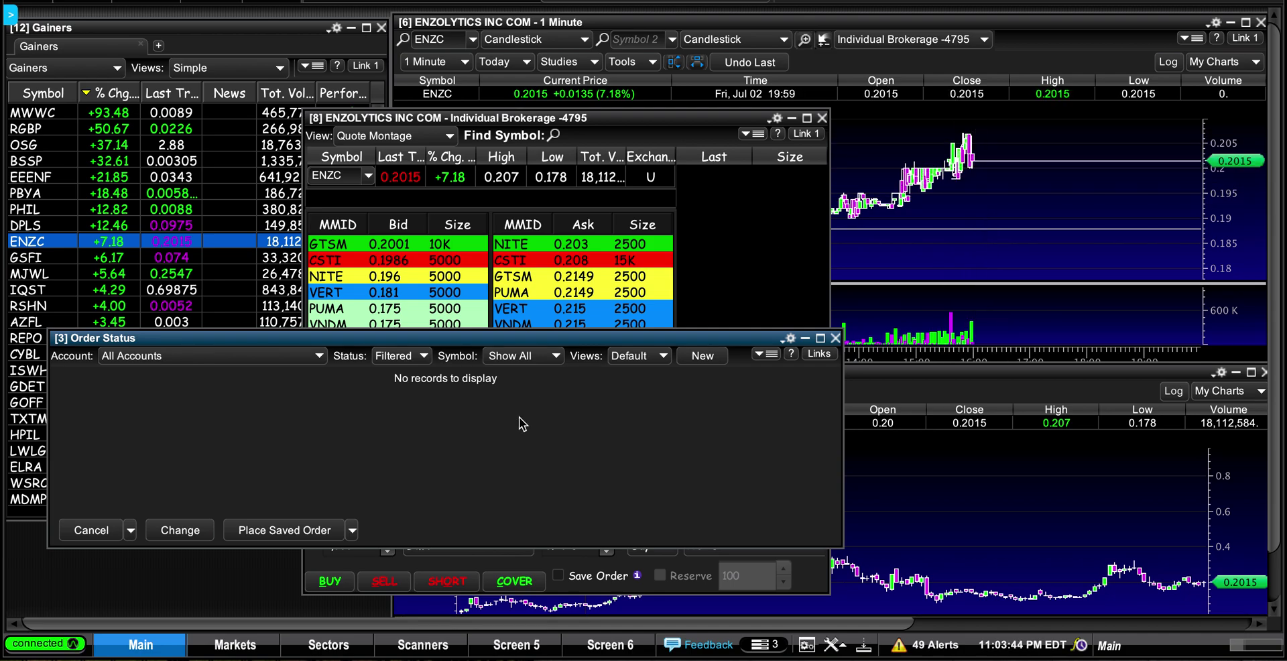
Calculate the ENZC order quantity in the market depth window from a $500 amount at a price of 0.20
left_click(689, 277)
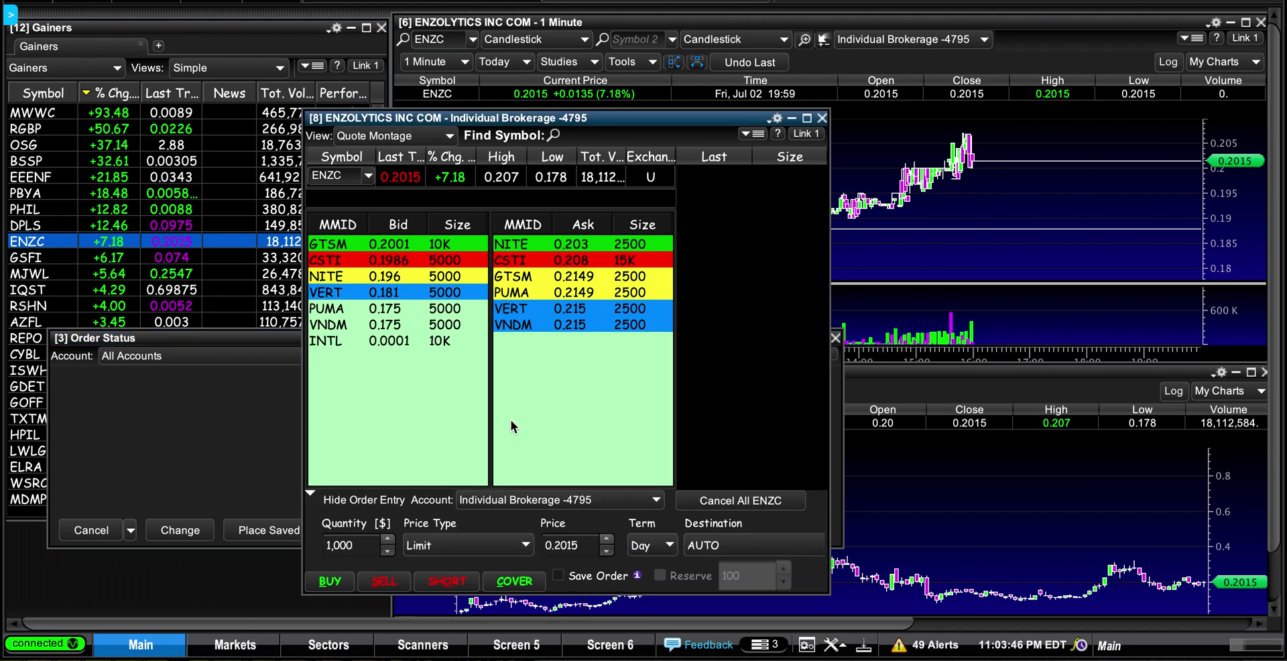
left_click(382, 523)
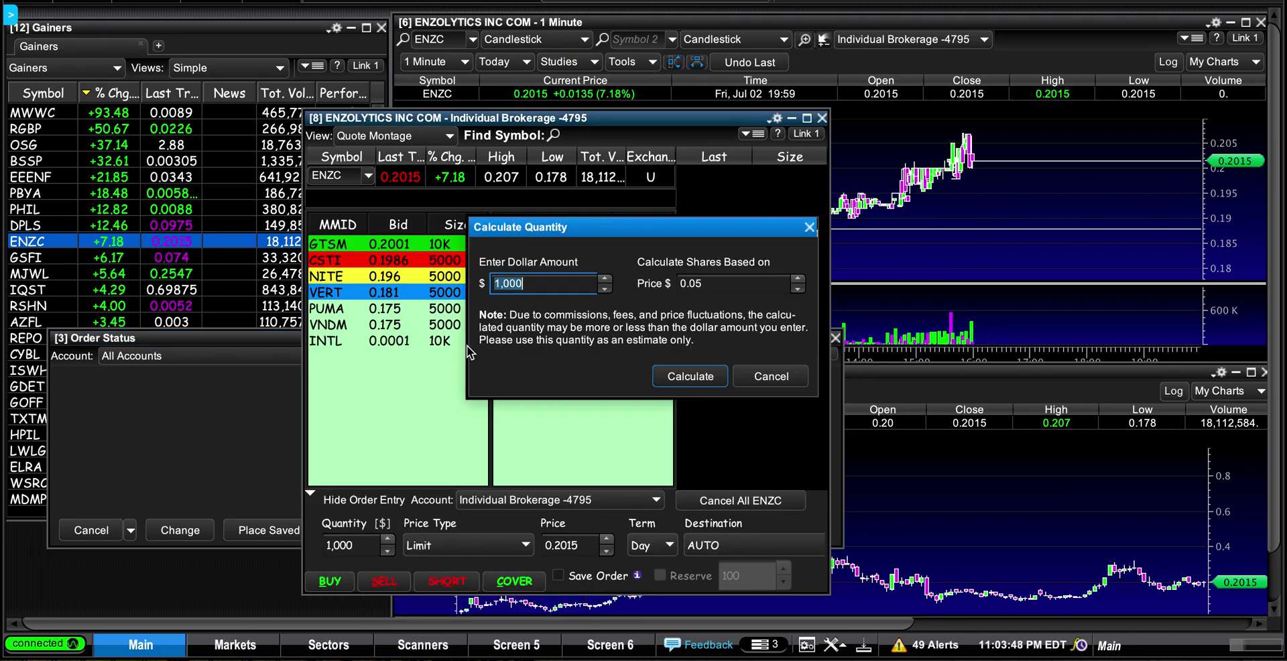
type("5")
left_click(720, 285)
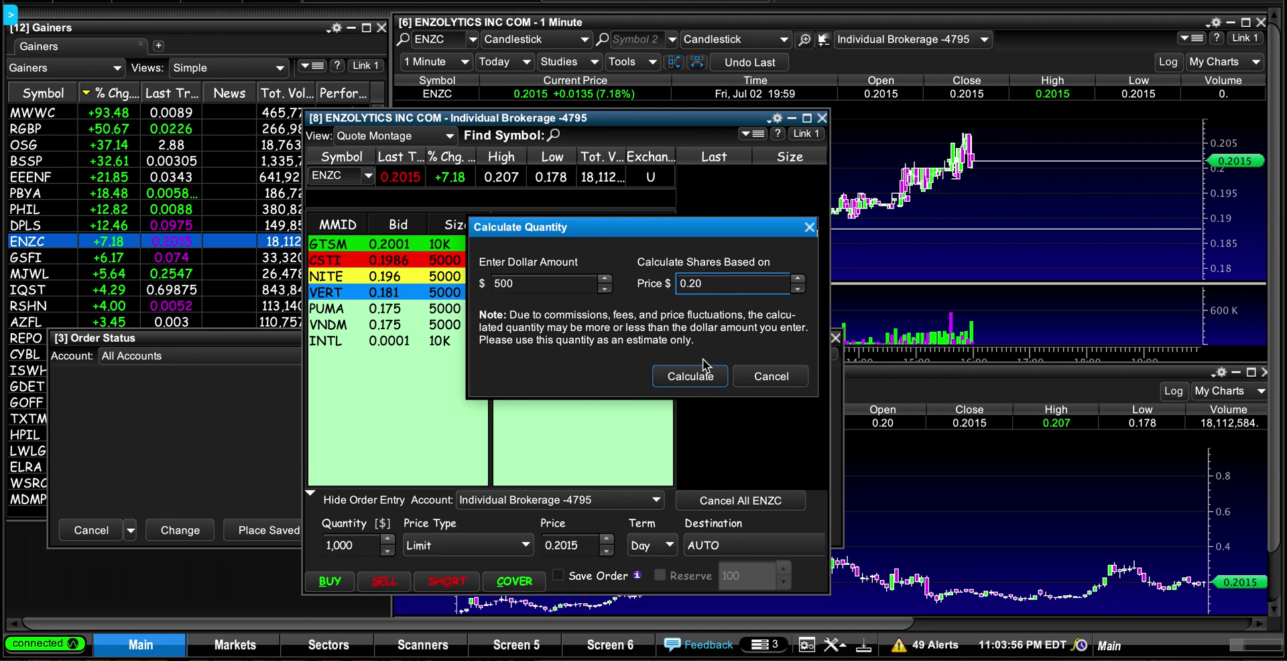
left_click(690, 375)
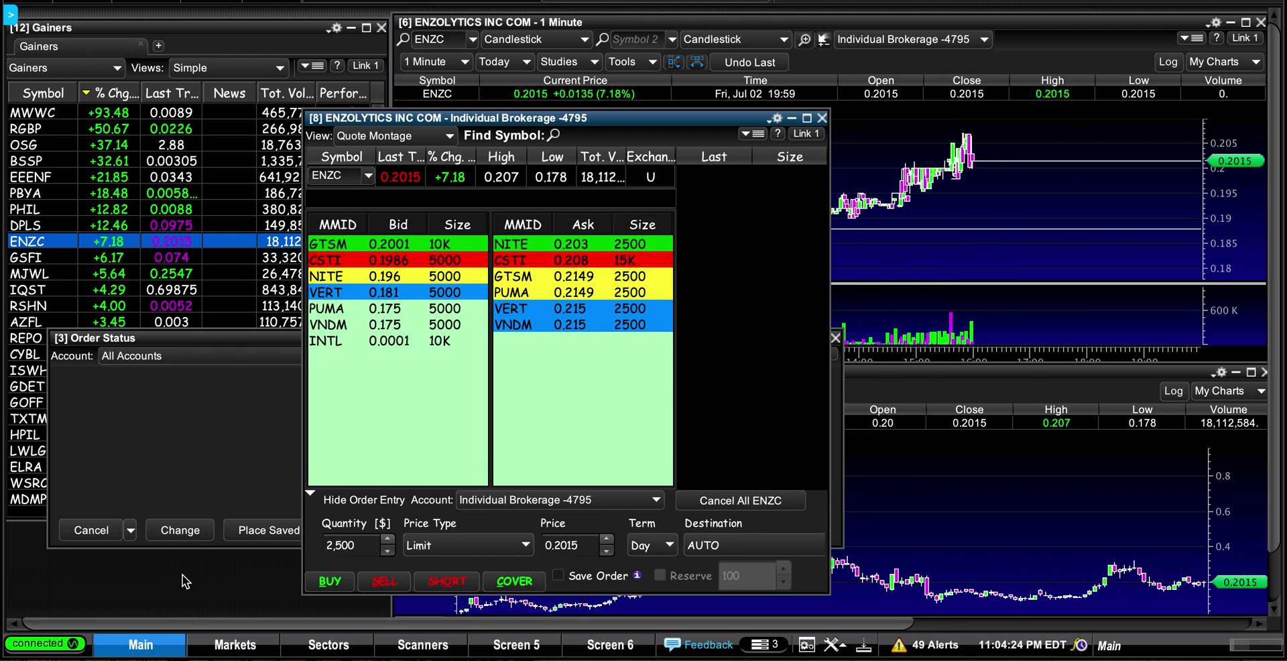
Bring the Gainers, market depth and Order Status windows forward in turn, ending with the ENZC market depth in front
left_click(168, 26)
left_click(603, 118)
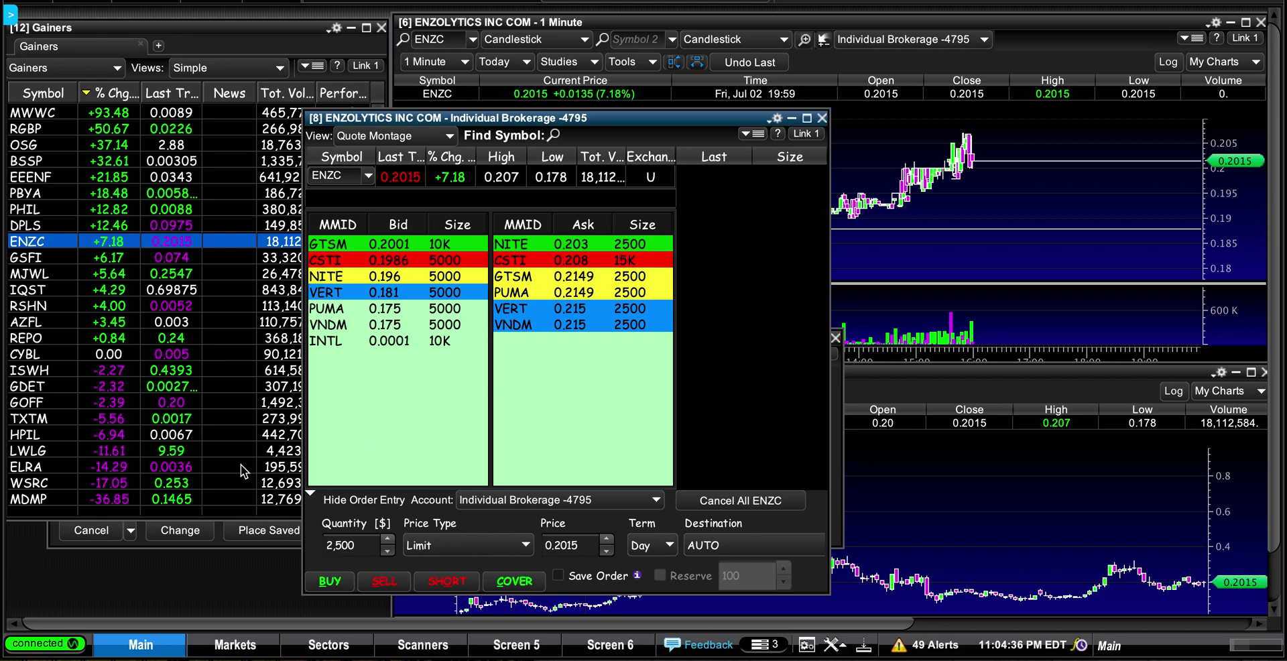
left_click(87, 540)
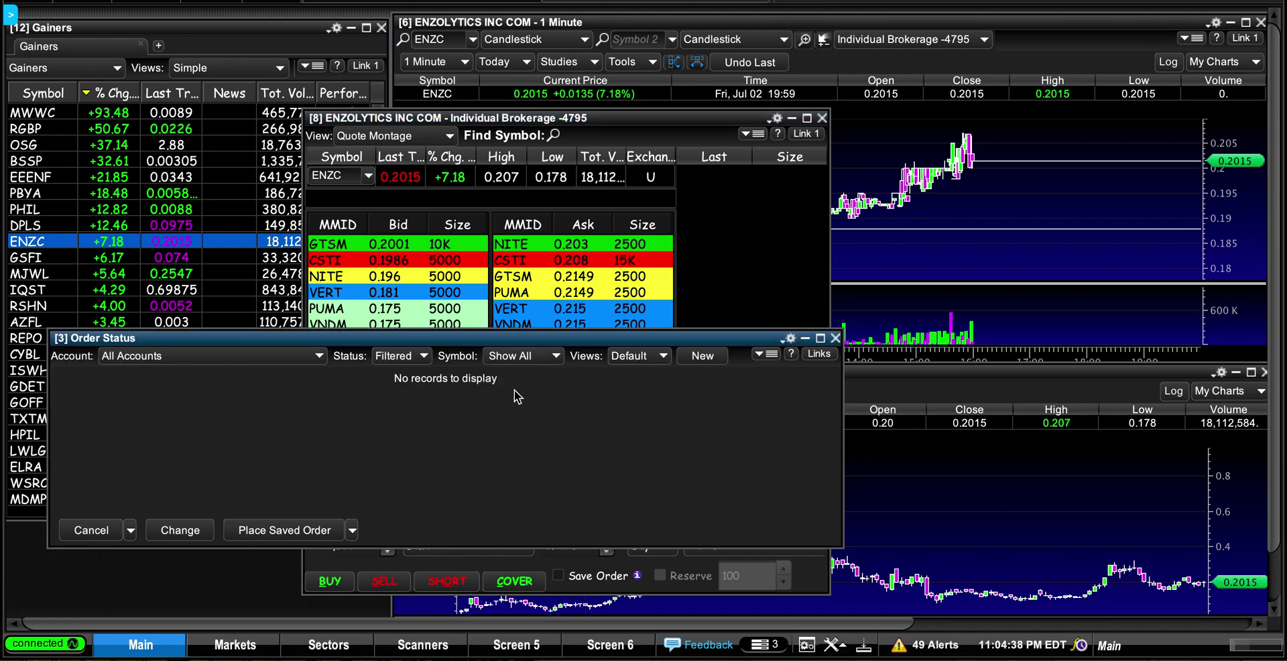
left_click(602, 249)
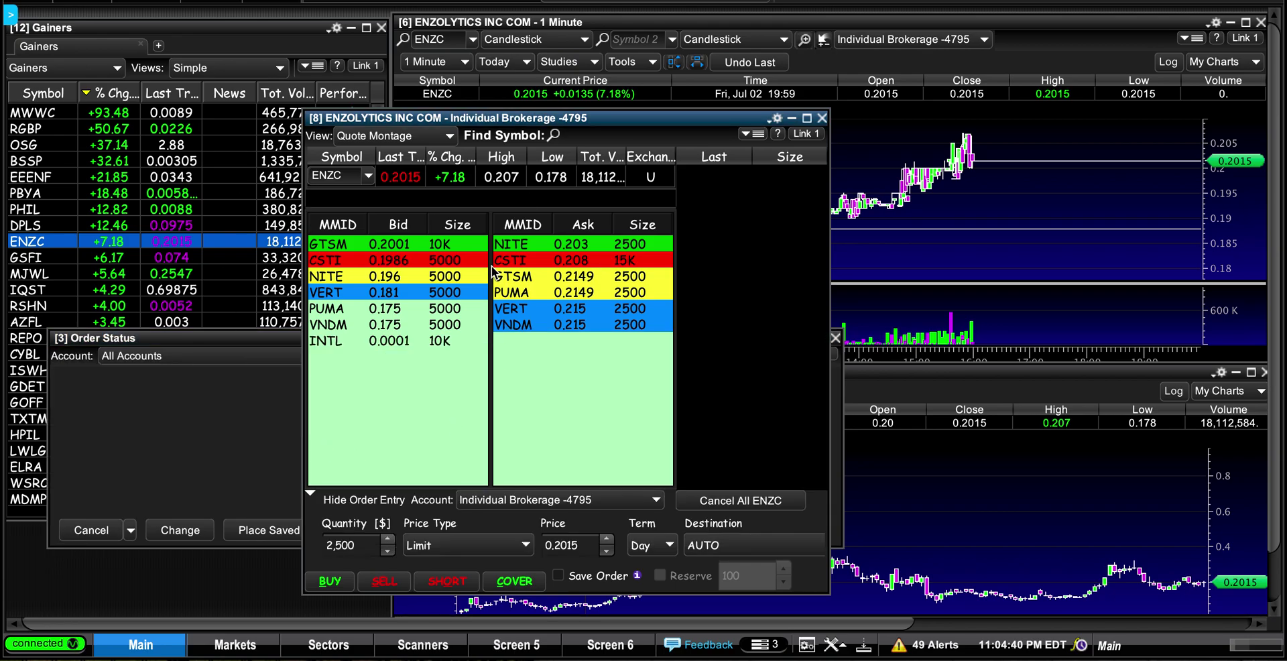
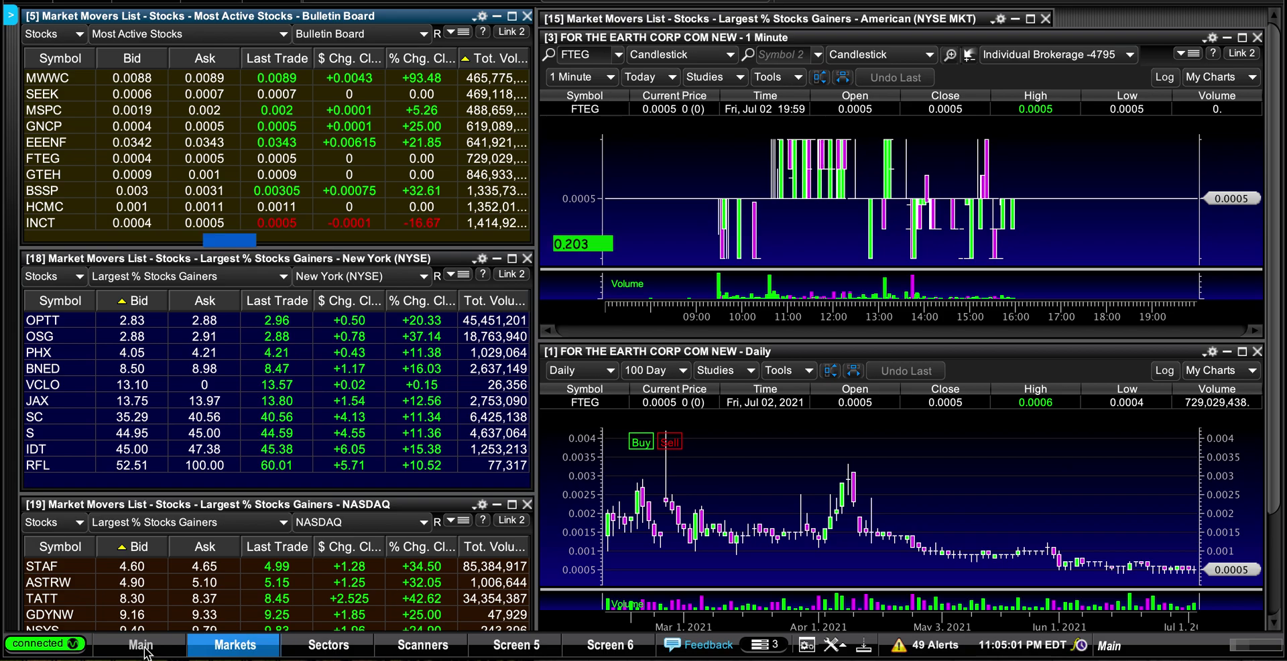
Return to the Main screen and load IQST, then RGBP, from the Gainers list into the linked charts
left_click(120, 636)
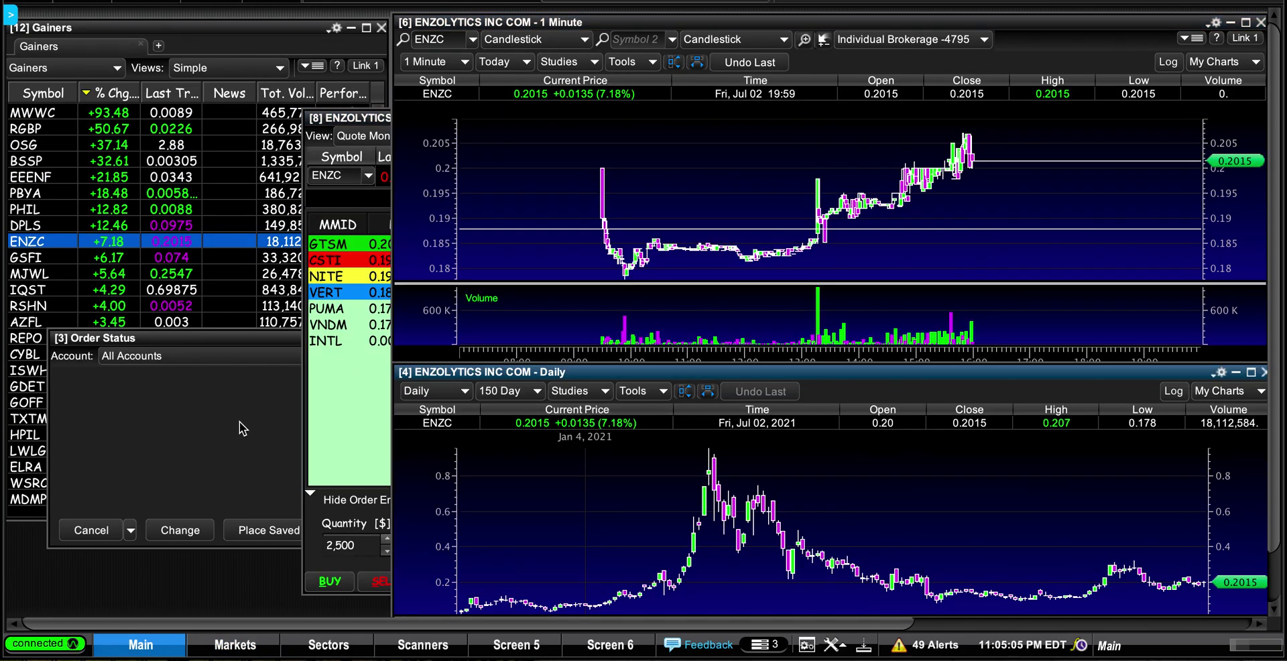
left_click(234, 292)
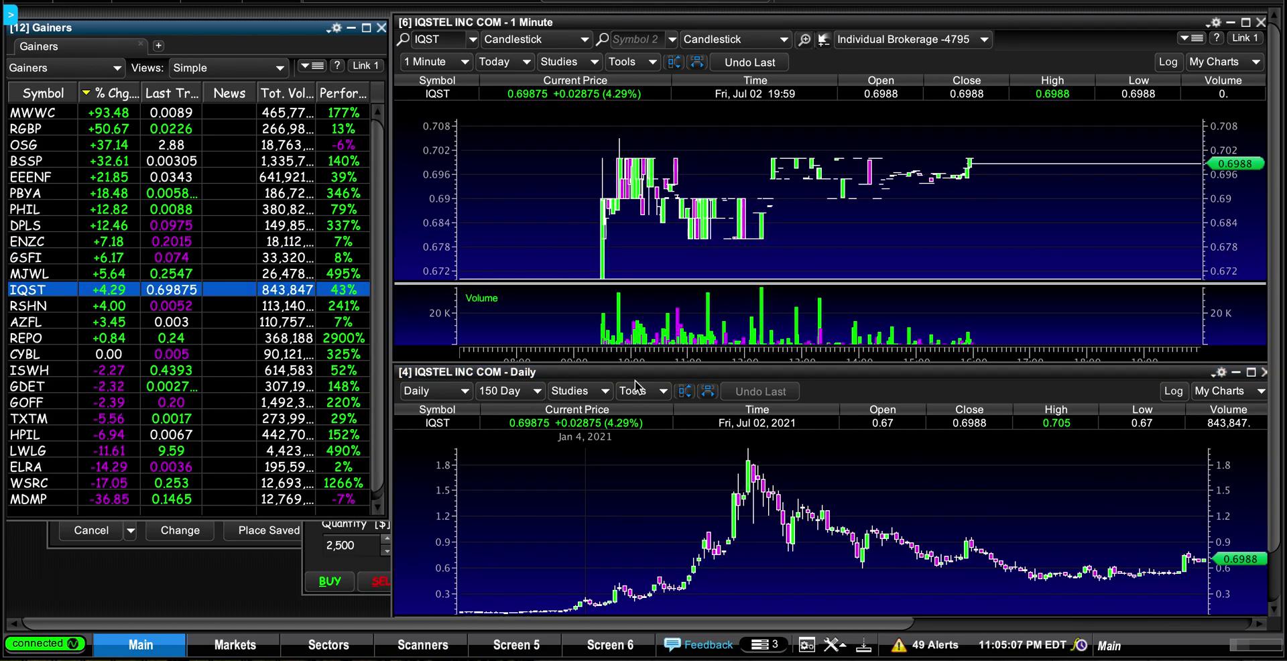
left_click(54, 128)
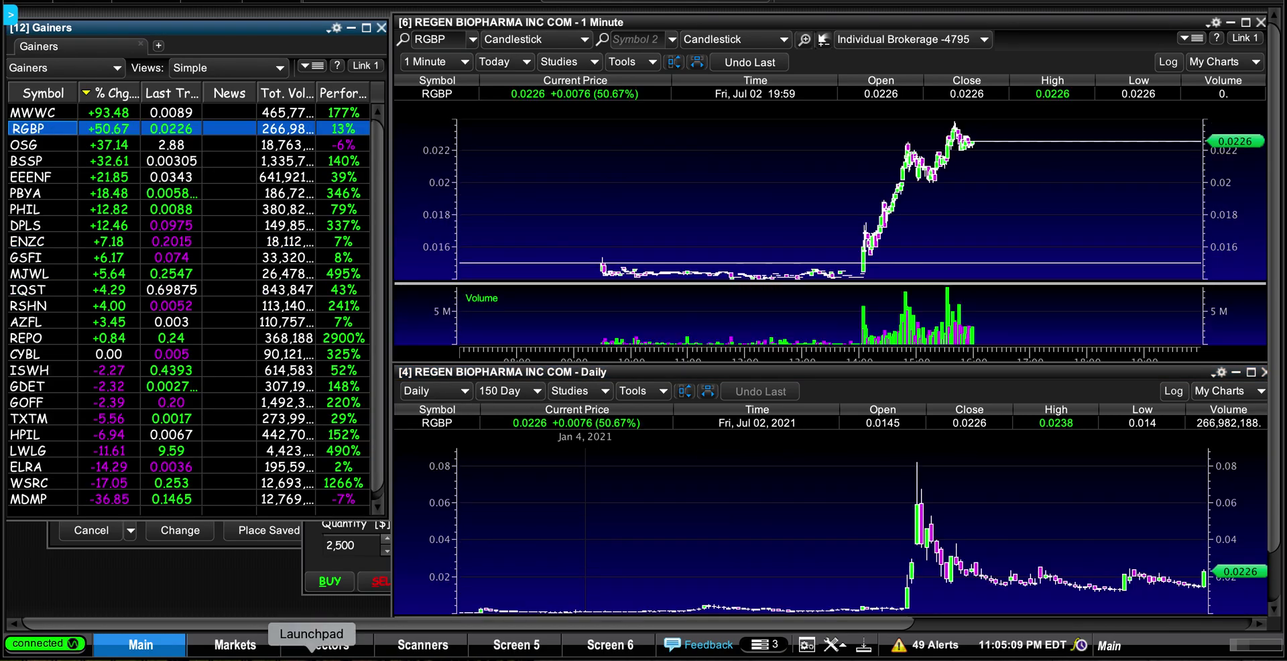
Switch to the Markets screen and choose Most Active Stocks for the Bulletin Board market movers list
left_click(240, 645)
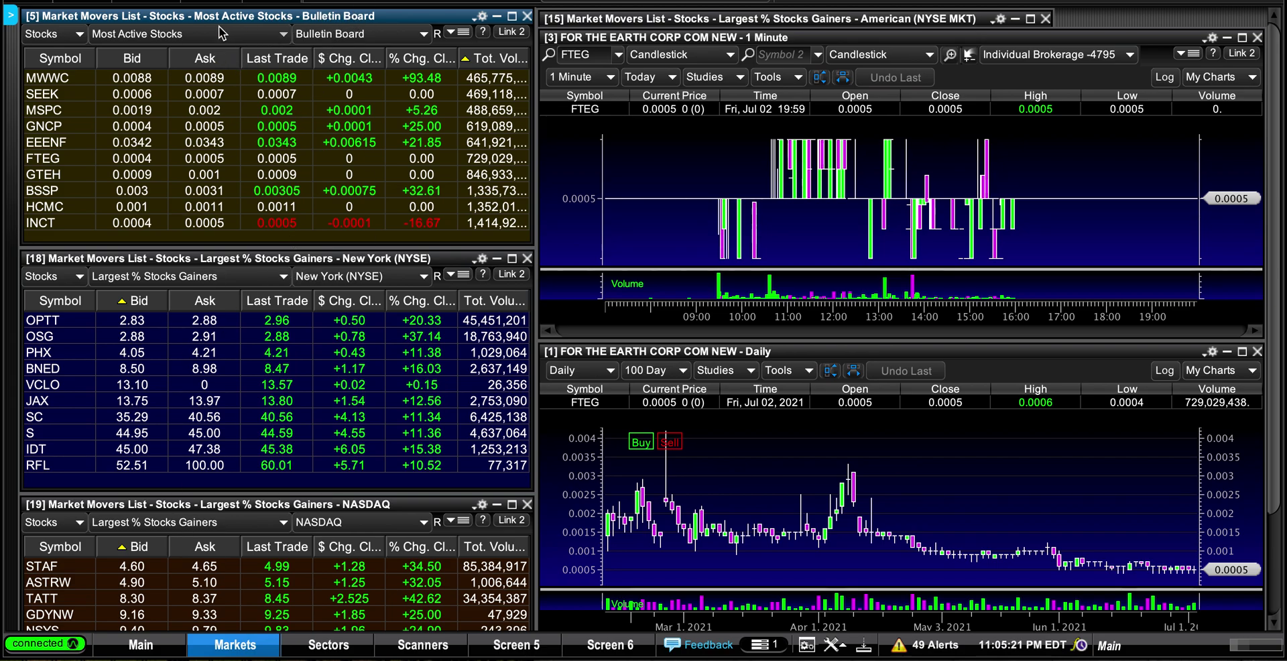
left_click(245, 34)
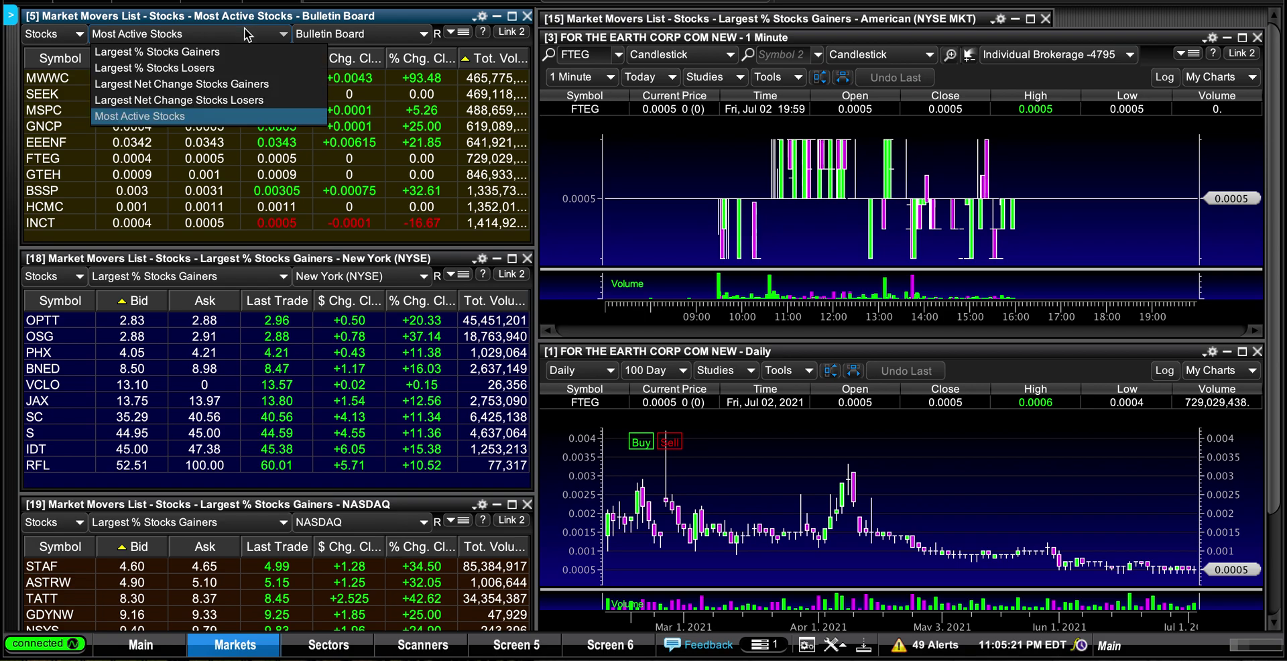
left_click(160, 118)
Load MWWC, GNCP and EEENF from the Bulletin Board list into the linked charts, and check the one-minute chart's link group
left_click(437, 79)
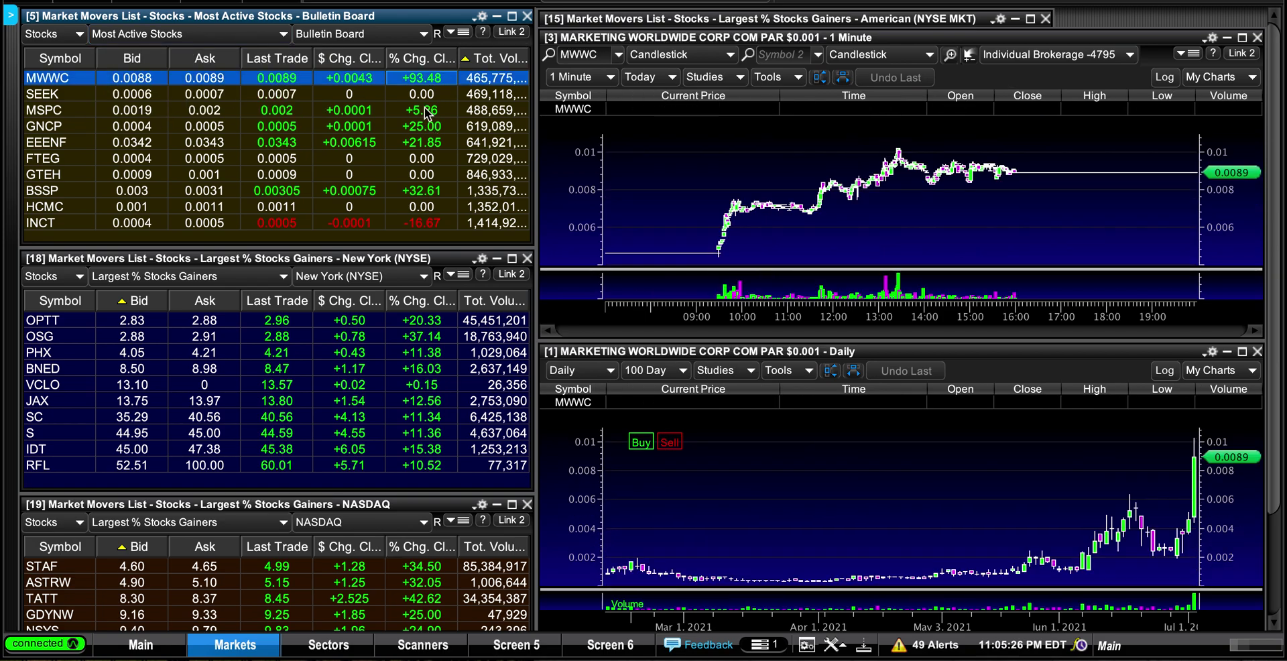
left_click(423, 113)
left_click(427, 80)
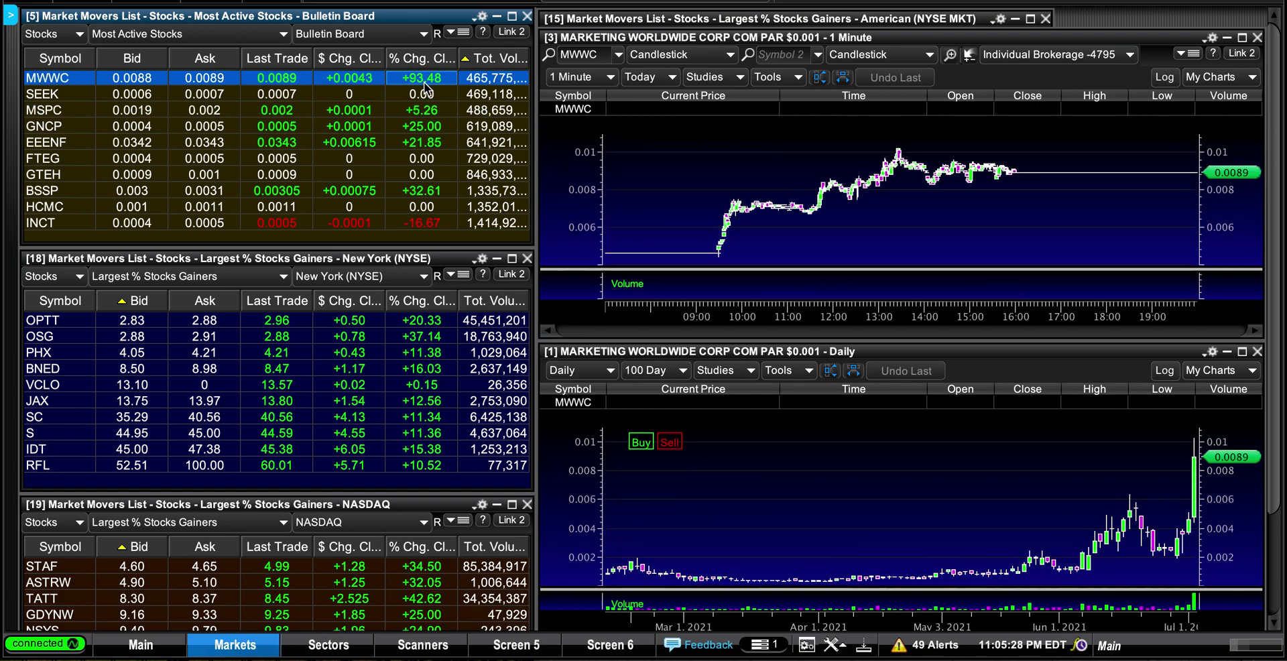
left_click(436, 129)
left_click(430, 142)
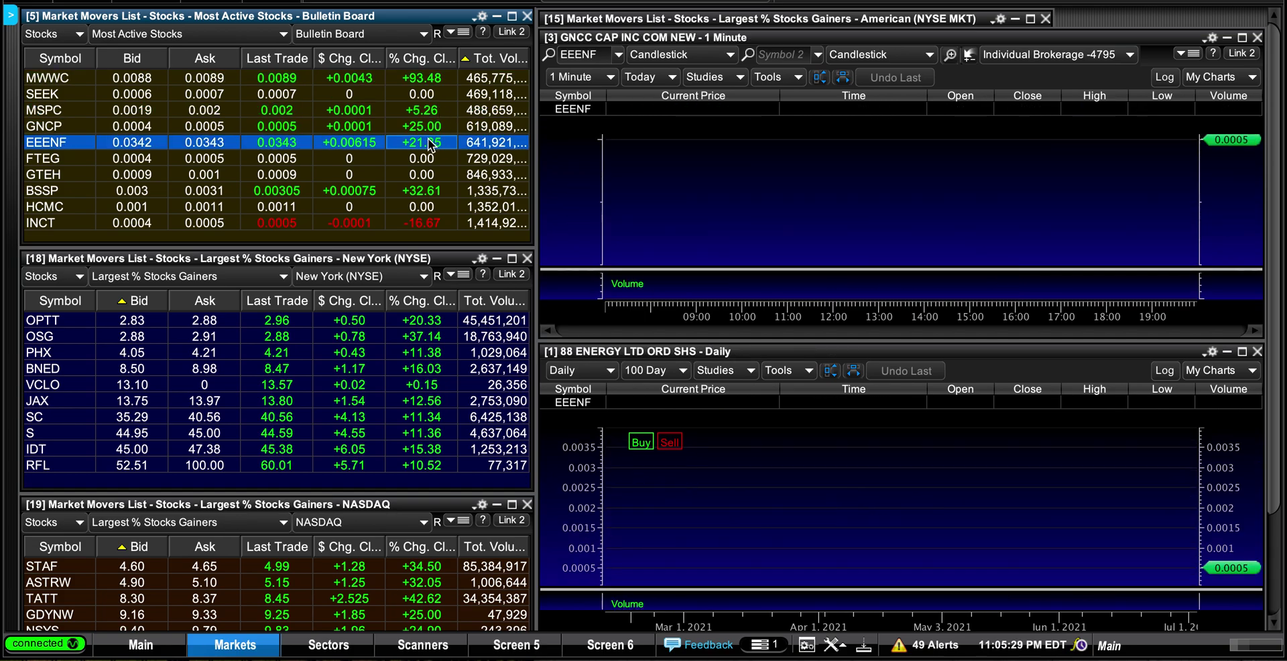
left_click(435, 128)
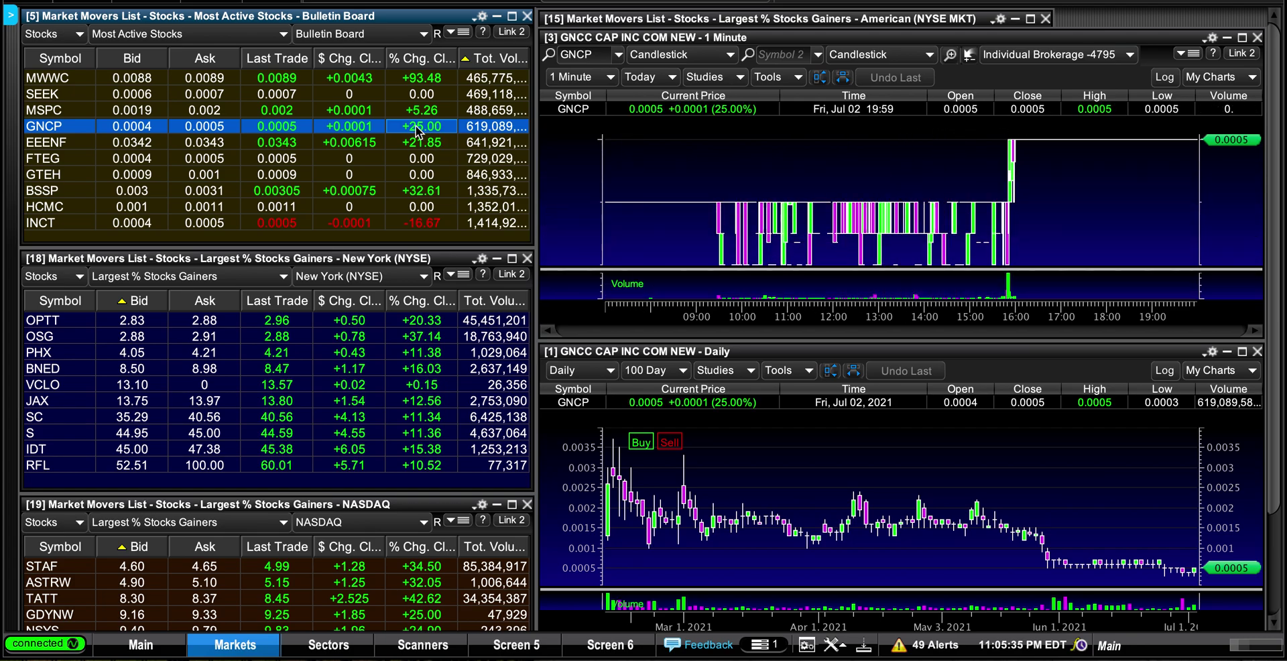
left_click(422, 144)
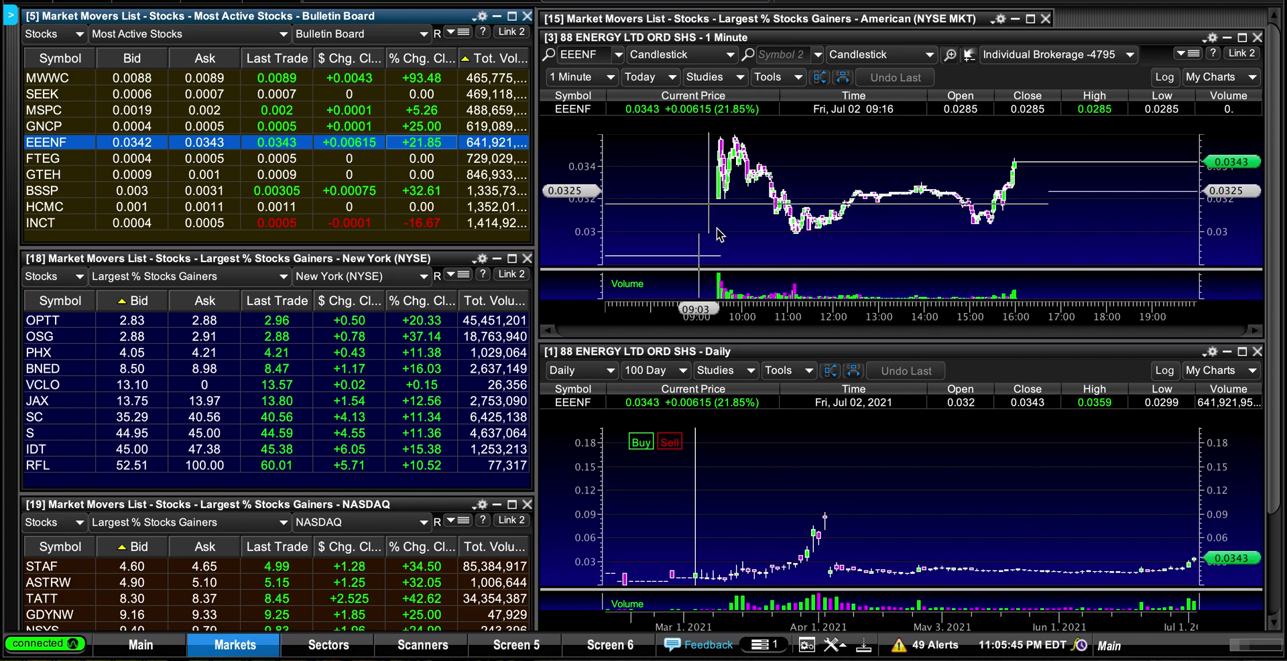
left_click(1243, 54)
left_click(1246, 99)
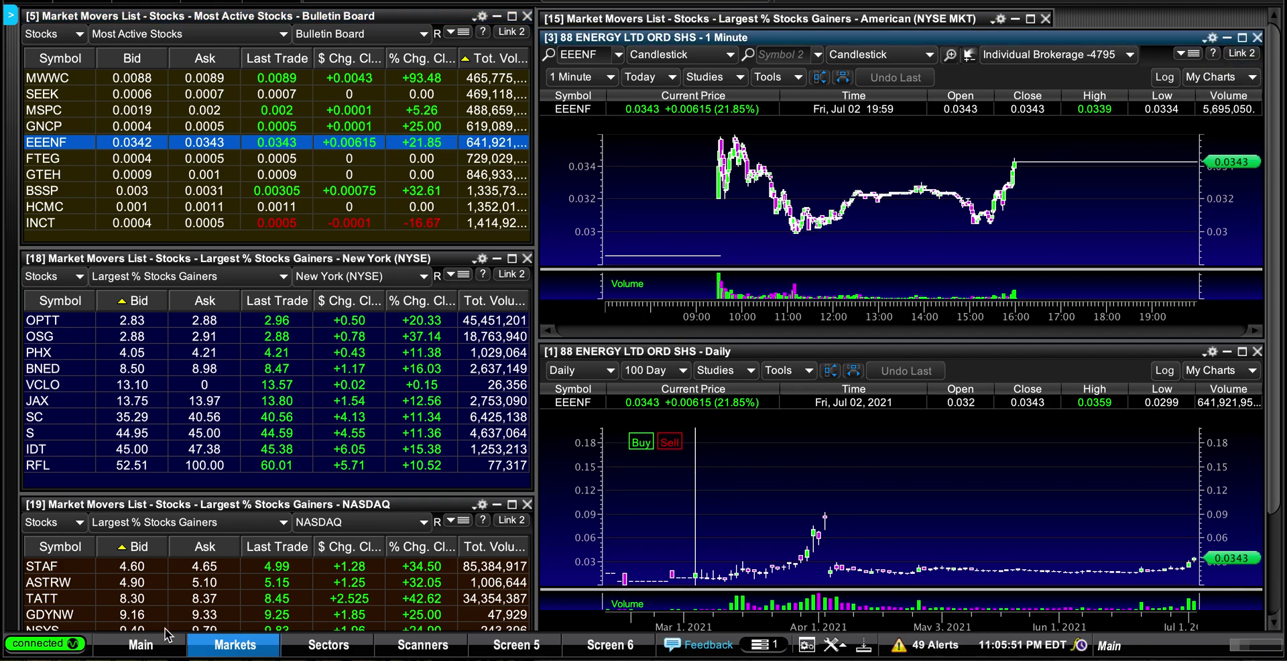
Show the Main screen, return to Markets, and load GTEH, then BSSP, from the Bulletin Board list
left_click(140, 644)
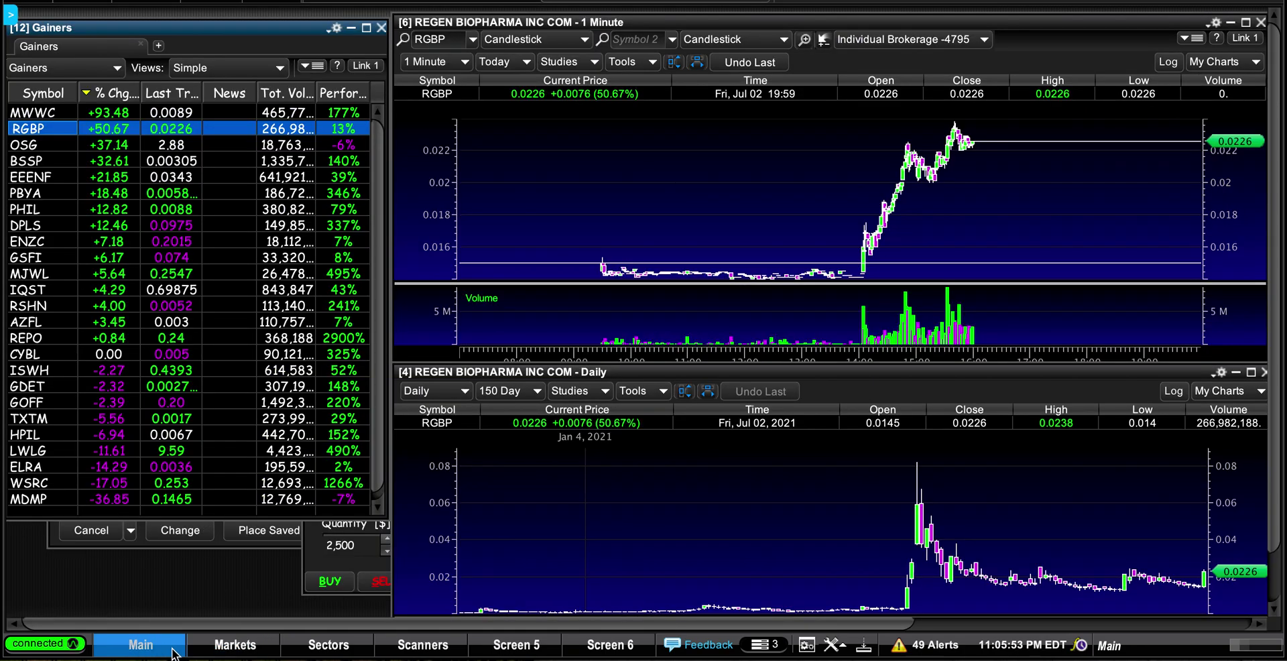
left_click(220, 645)
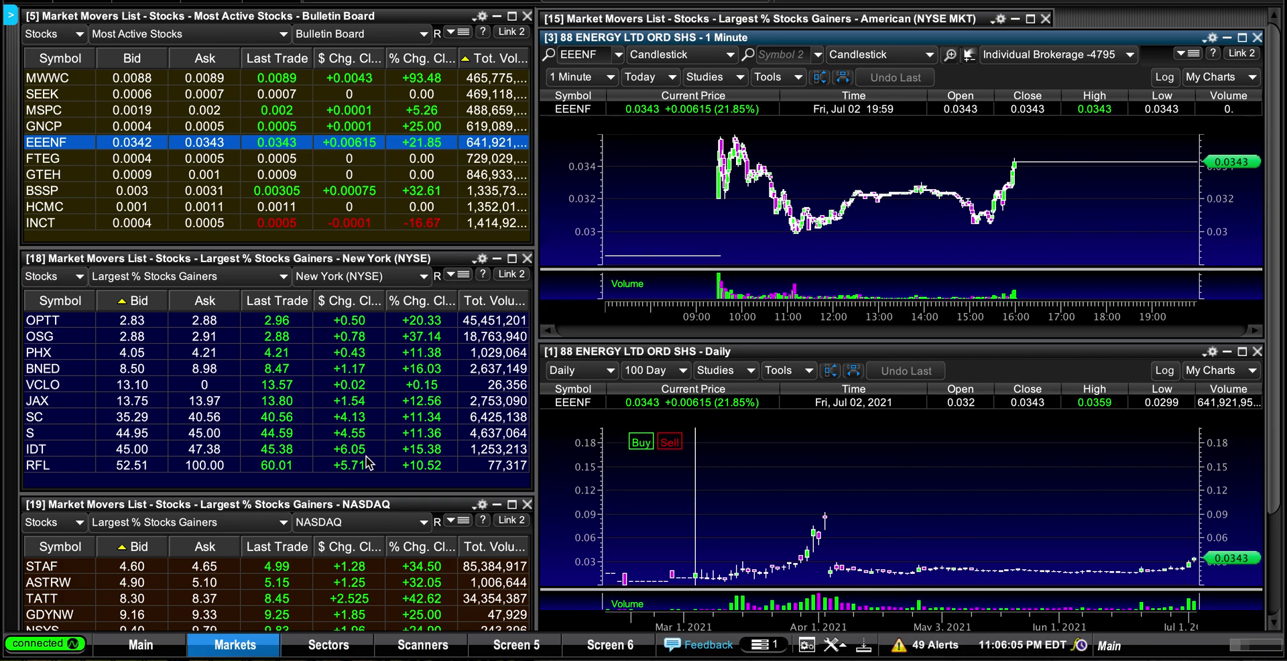
left_click(341, 178)
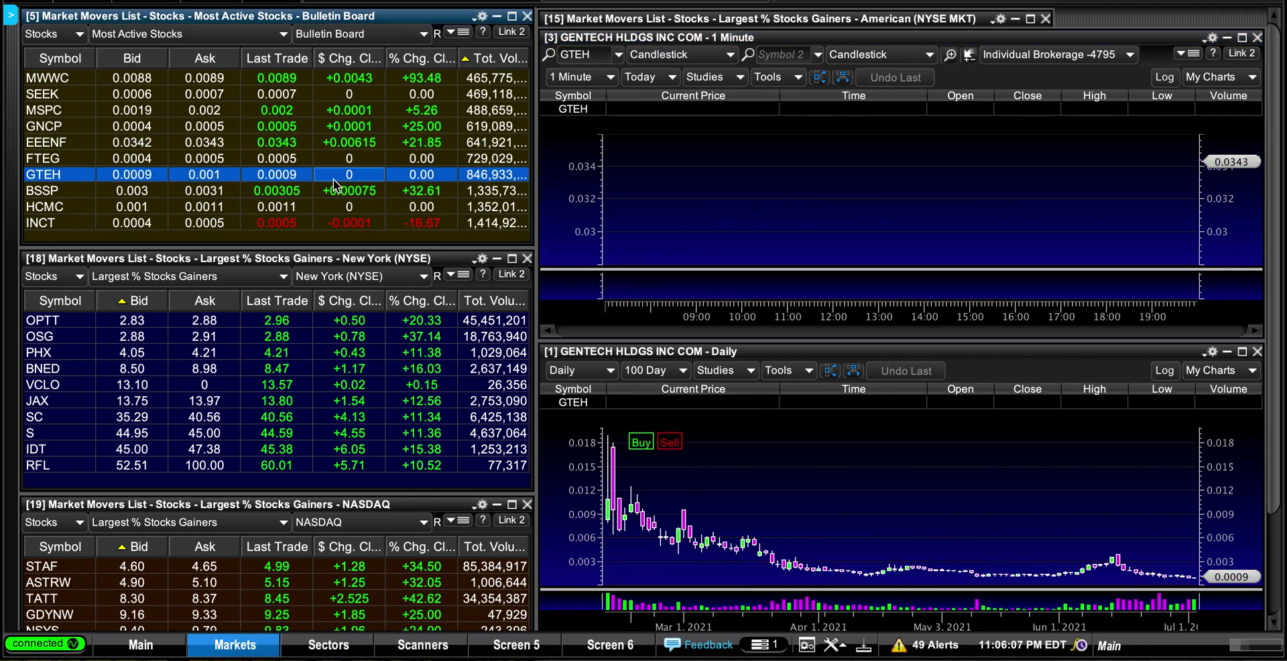
left_click(346, 193)
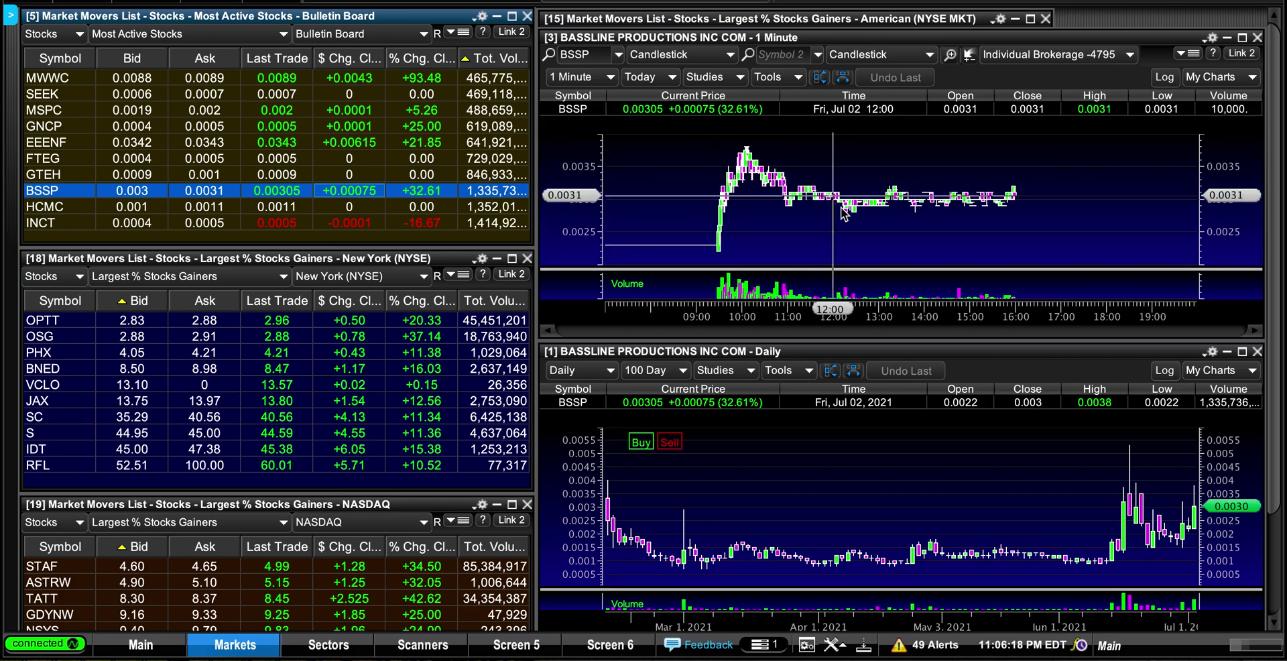
Switch to the Main screen and select the empty row below MDMP in the Gainers list
left_click(141, 644)
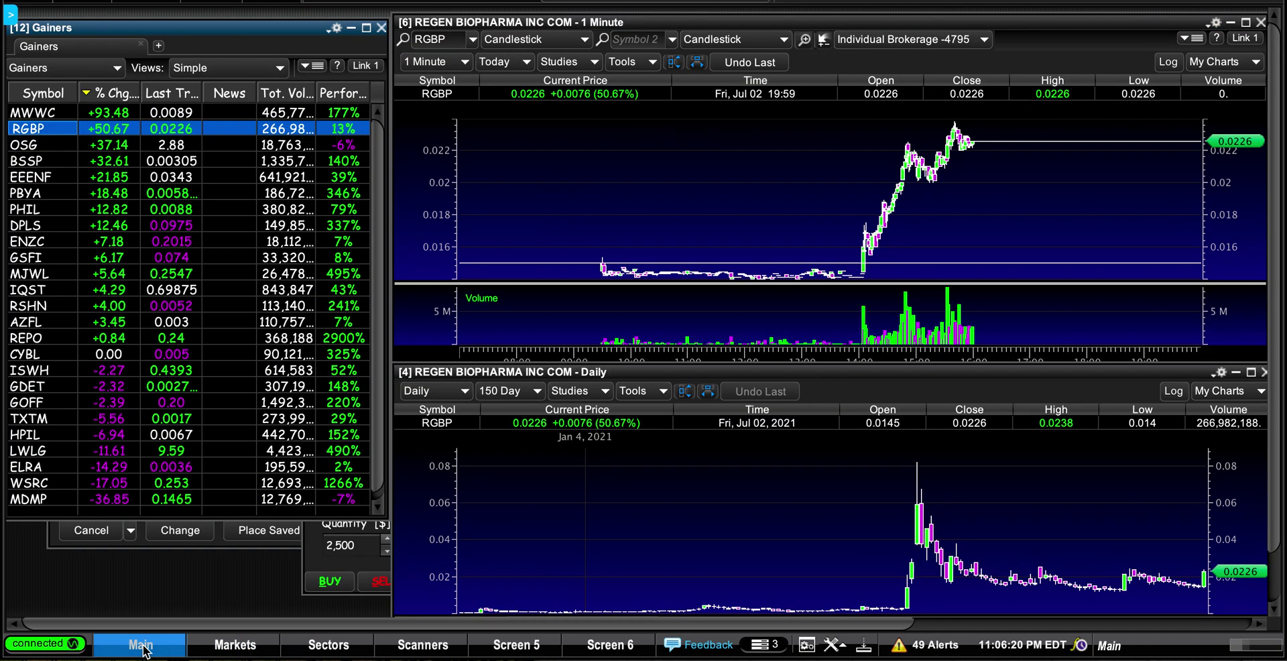
left_click(30, 510)
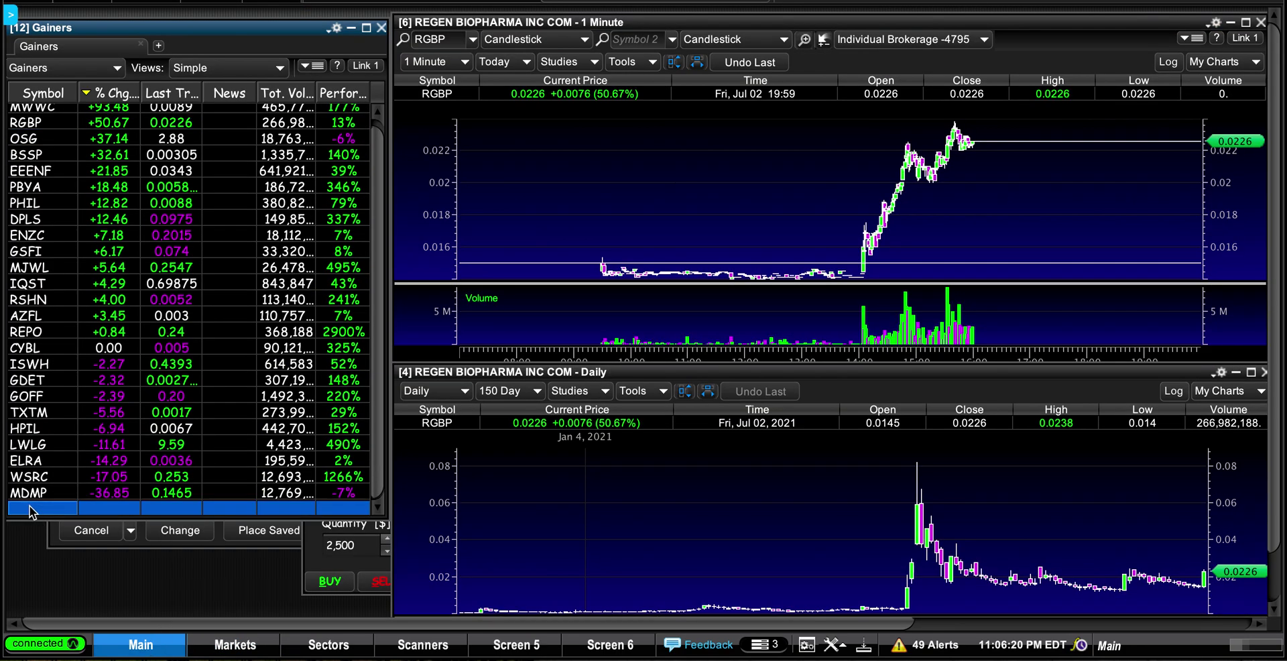
Return to the Markets screen and bring the American (NYSE MKT) gainers list forward, then the BSSP one-minute chart
left_click(235, 645)
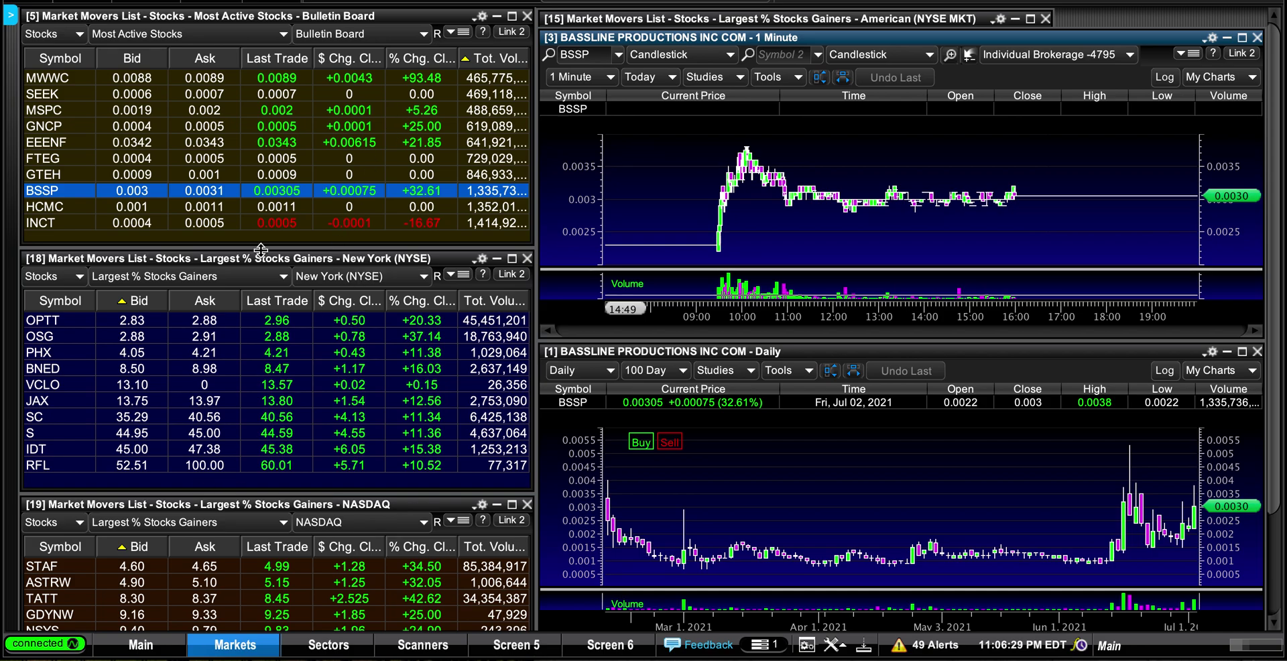
left_click(875, 25)
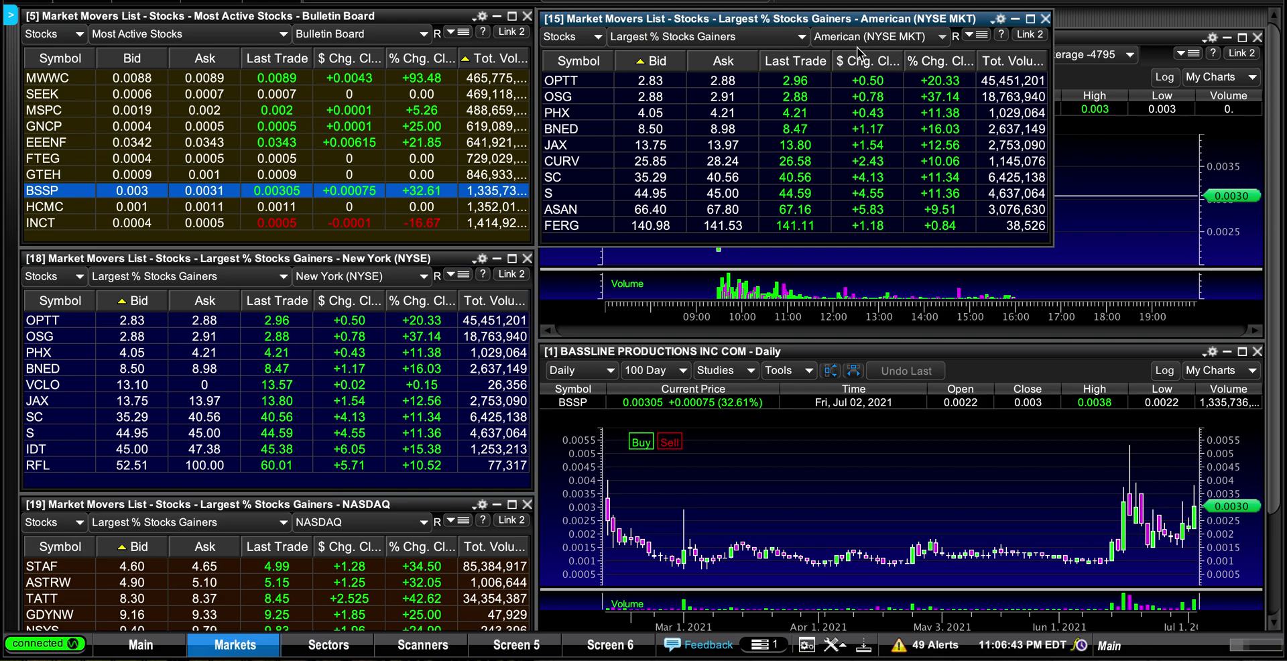
left_click(1065, 255)
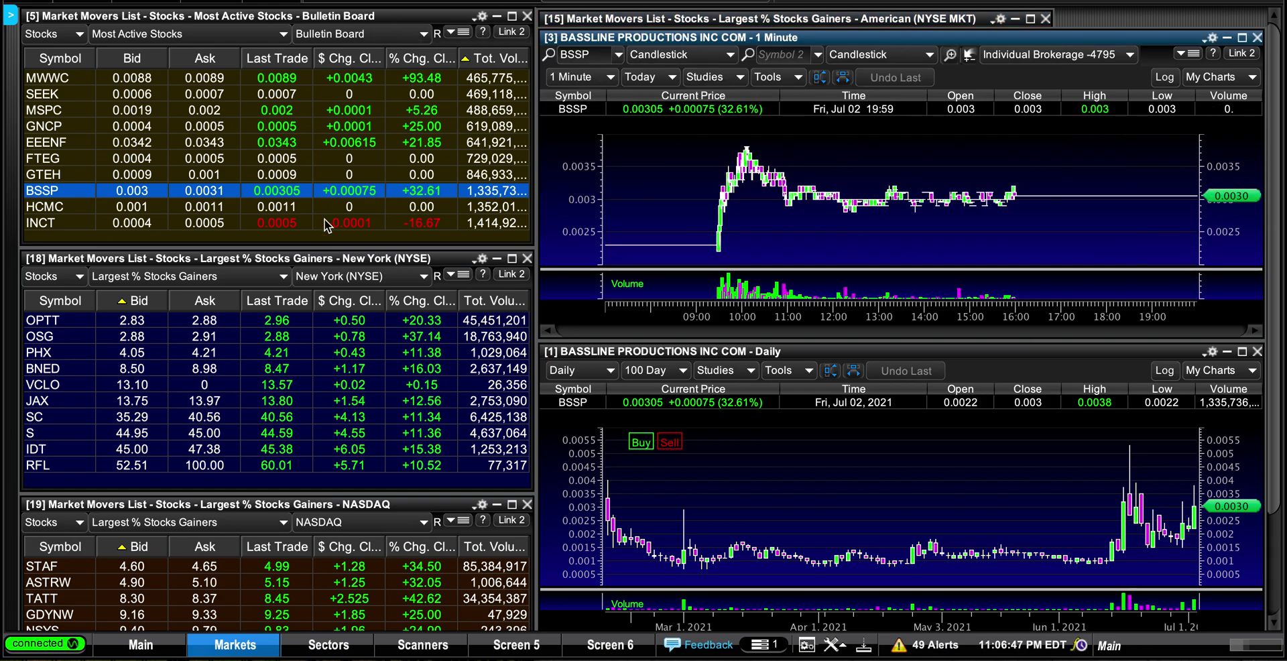
Switch to the Sectors screen and look through the sector performance table from Conglomerates down to the S&P 500
left_click(331, 647)
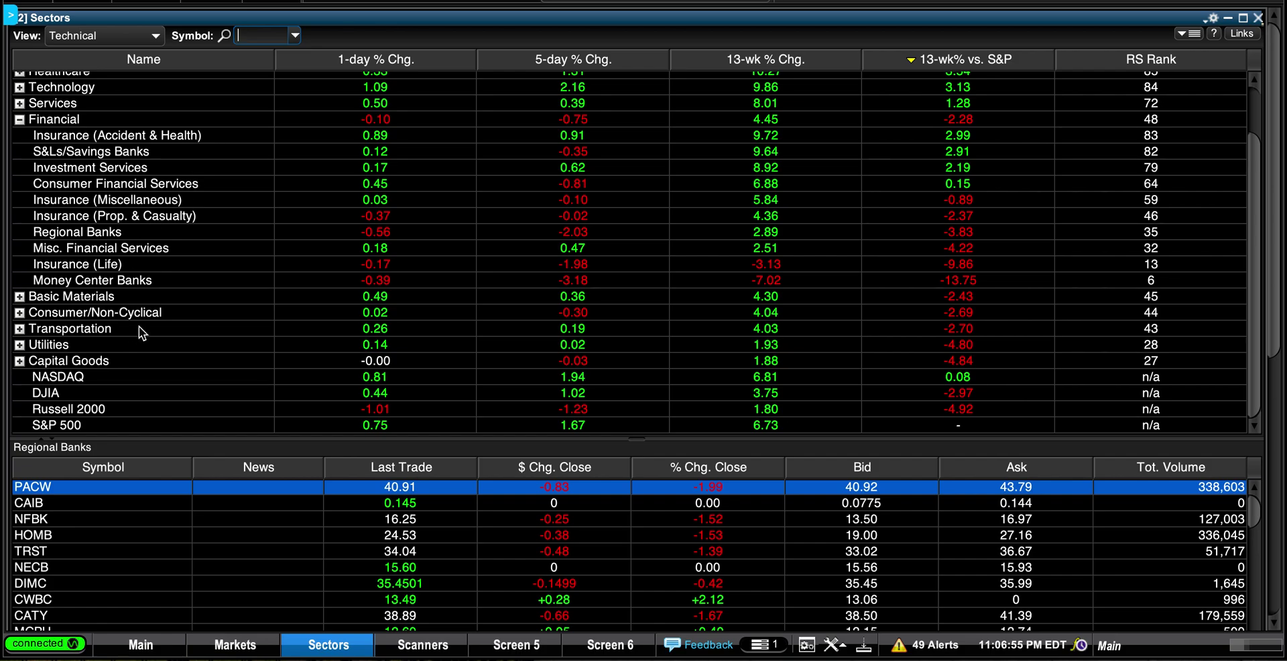
scroll(307, 252, "up", 2)
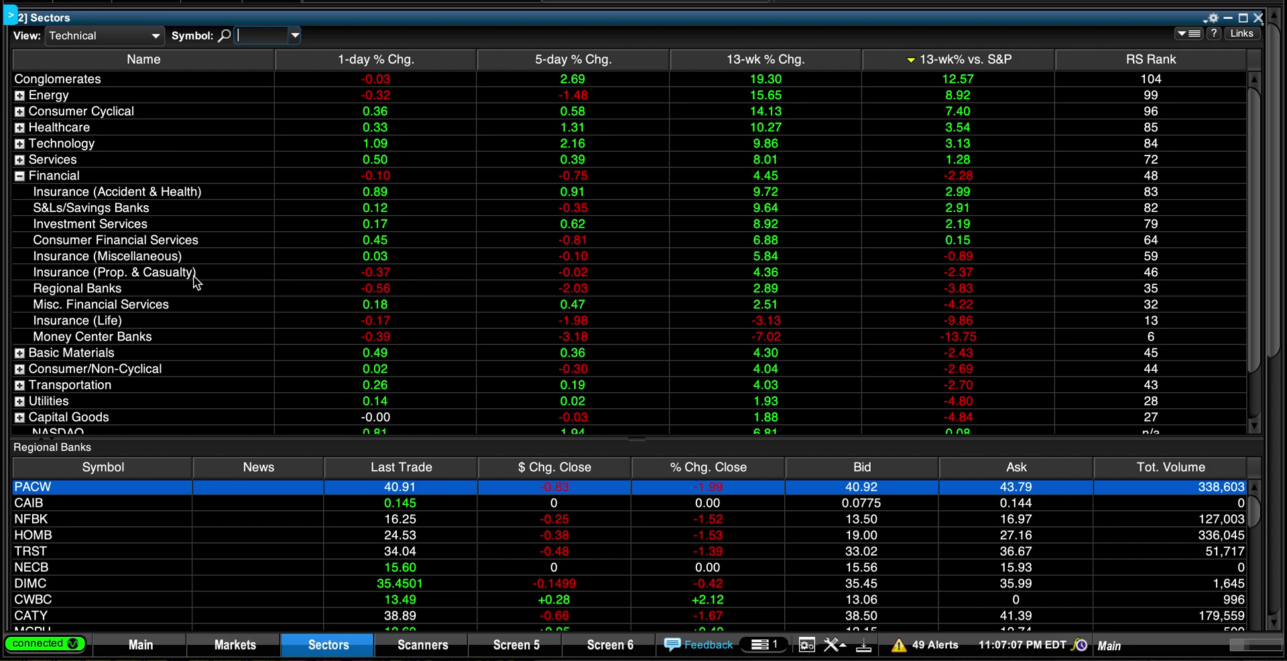
scroll(433, 272, "down", 3)
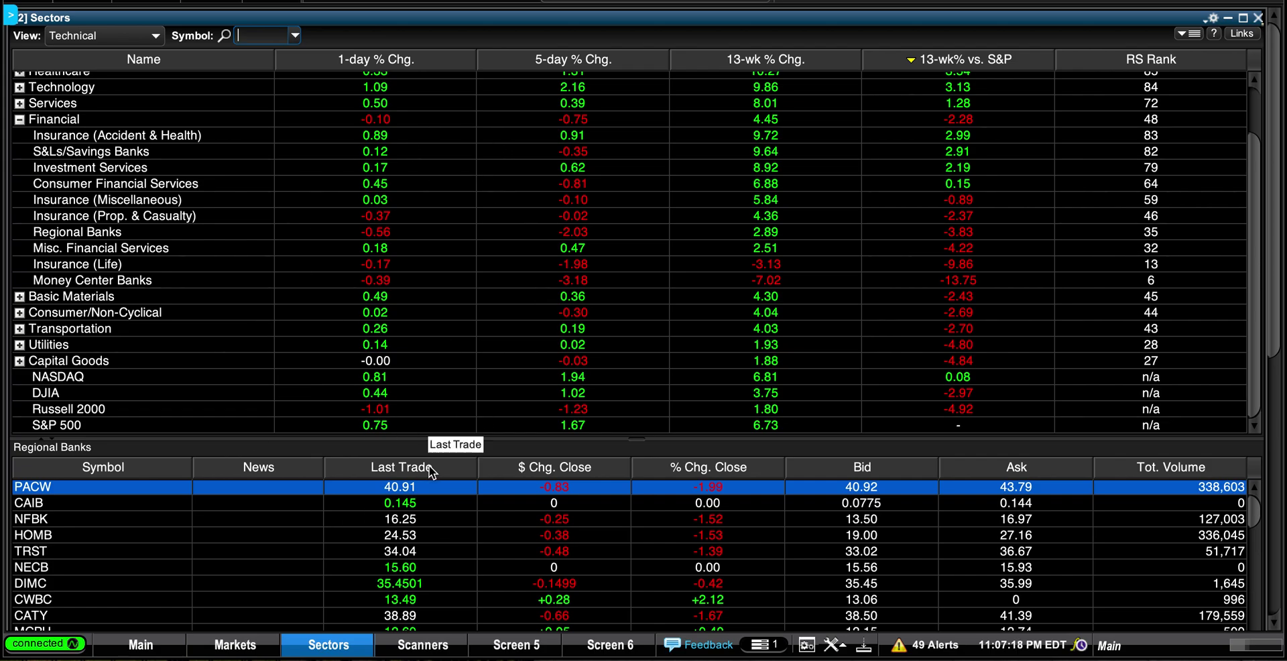
View the Scanners, Screen 5 and Screen 6 workspaces in turn, then return to the Sectors screen
left_click(429, 640)
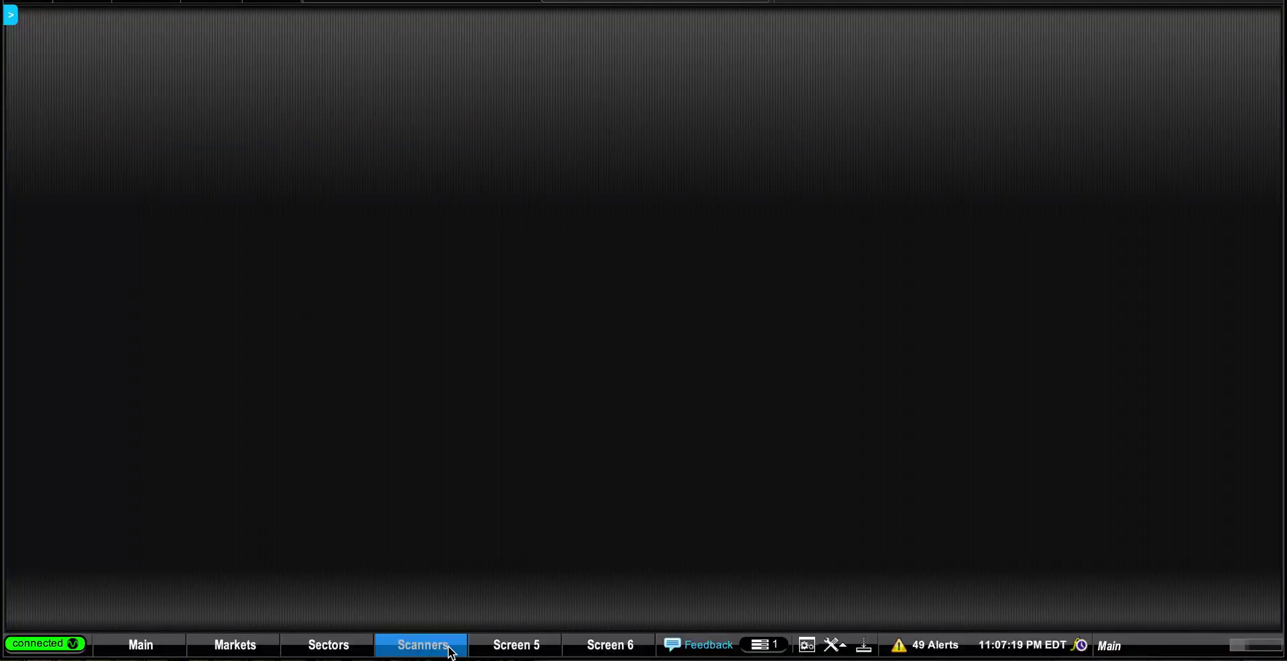
left_click(516, 647)
left_click(611, 648)
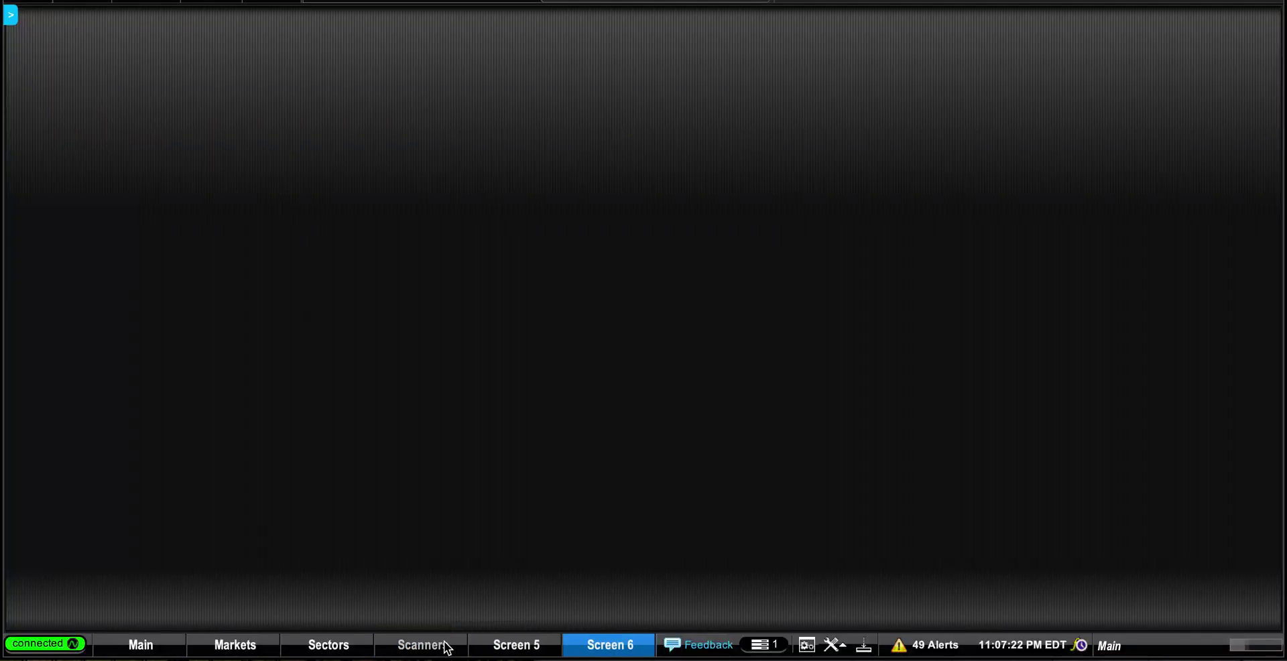
left_click(442, 647)
left_click(530, 647)
left_click(590, 647)
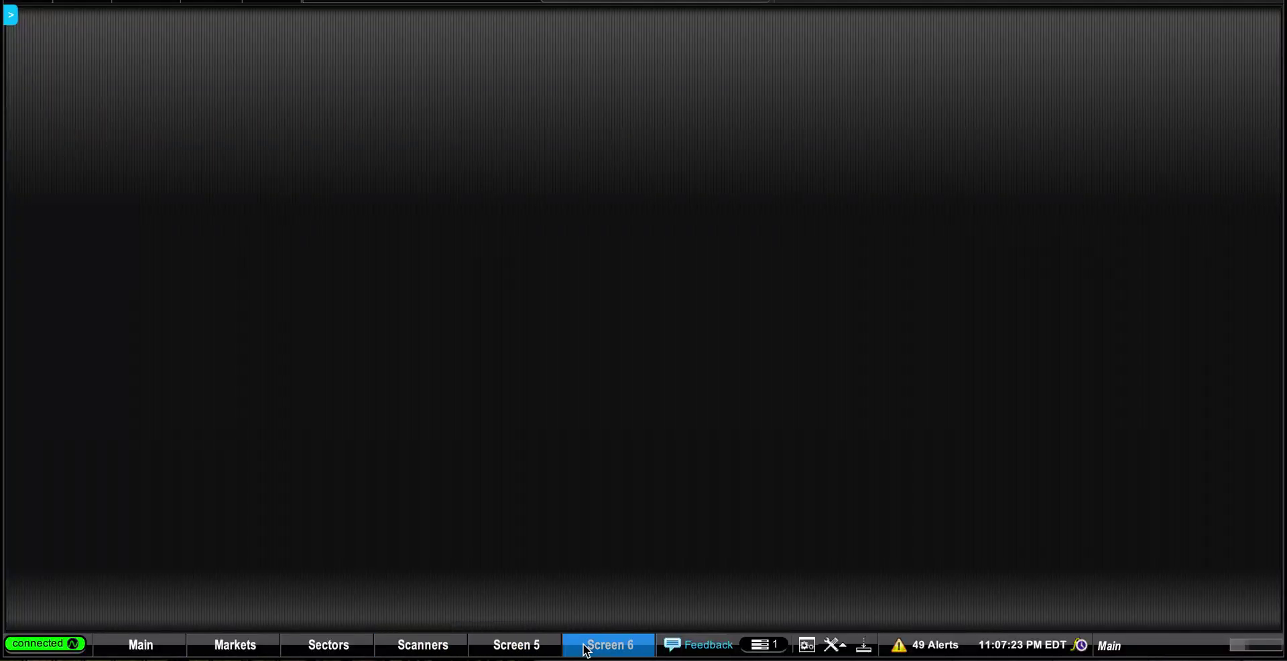
left_click(339, 644)
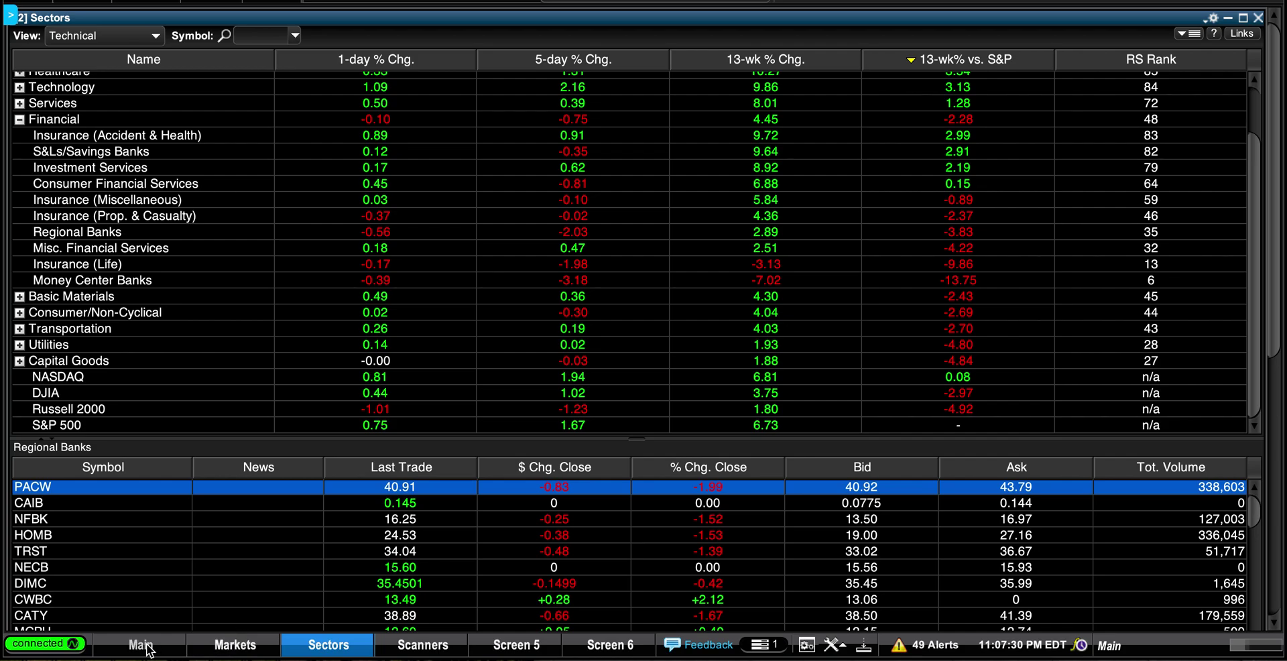
Alternate between the Markets and Main screens, then look over the platform's tool list from the Markets screen and dismiss it
left_click(208, 647)
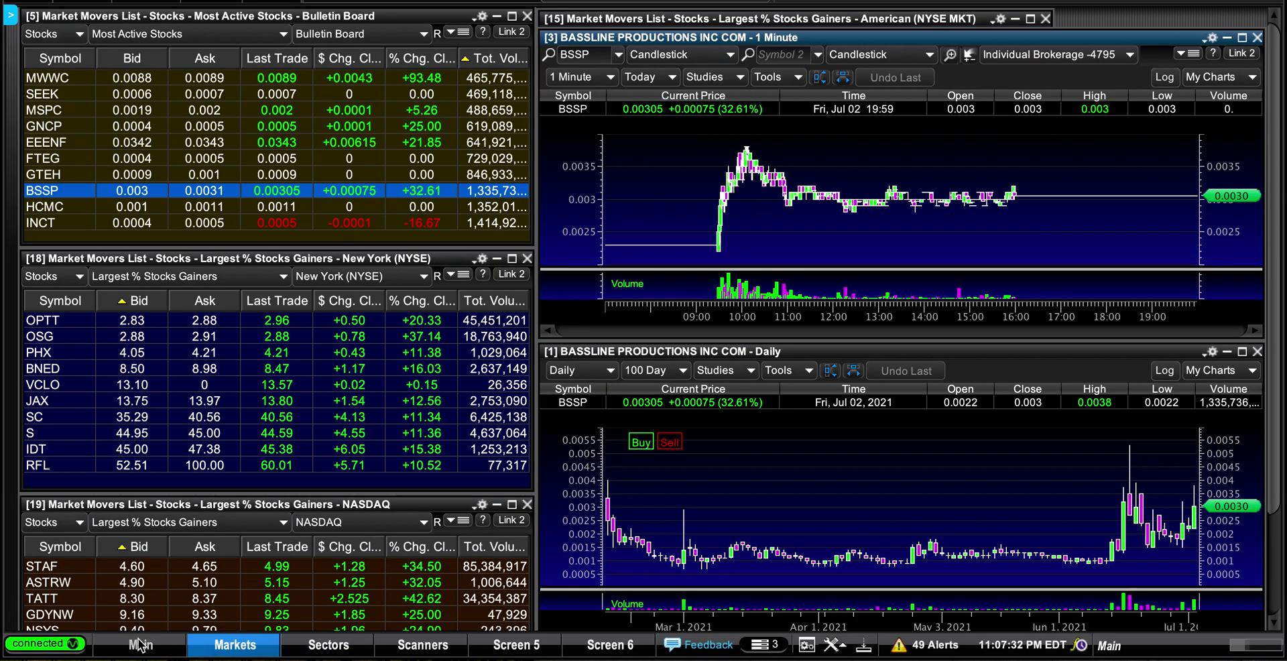
left_click(141, 645)
left_click(221, 647)
left_click(10, 14)
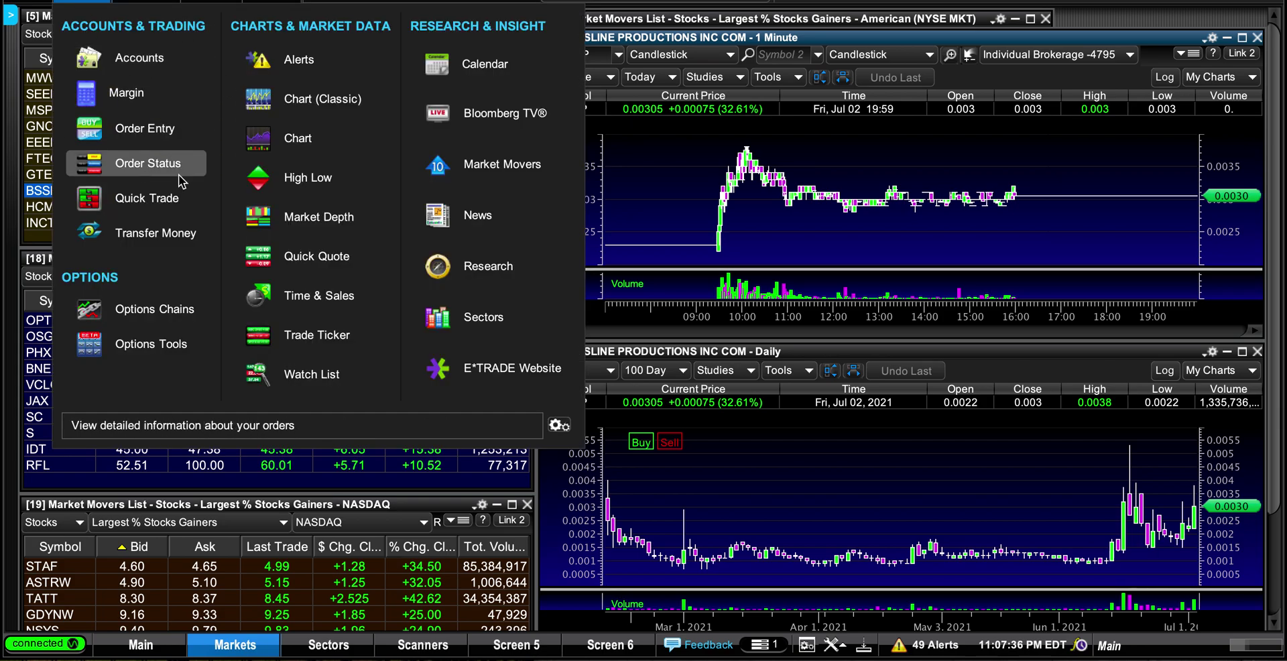
left_click(681, 216)
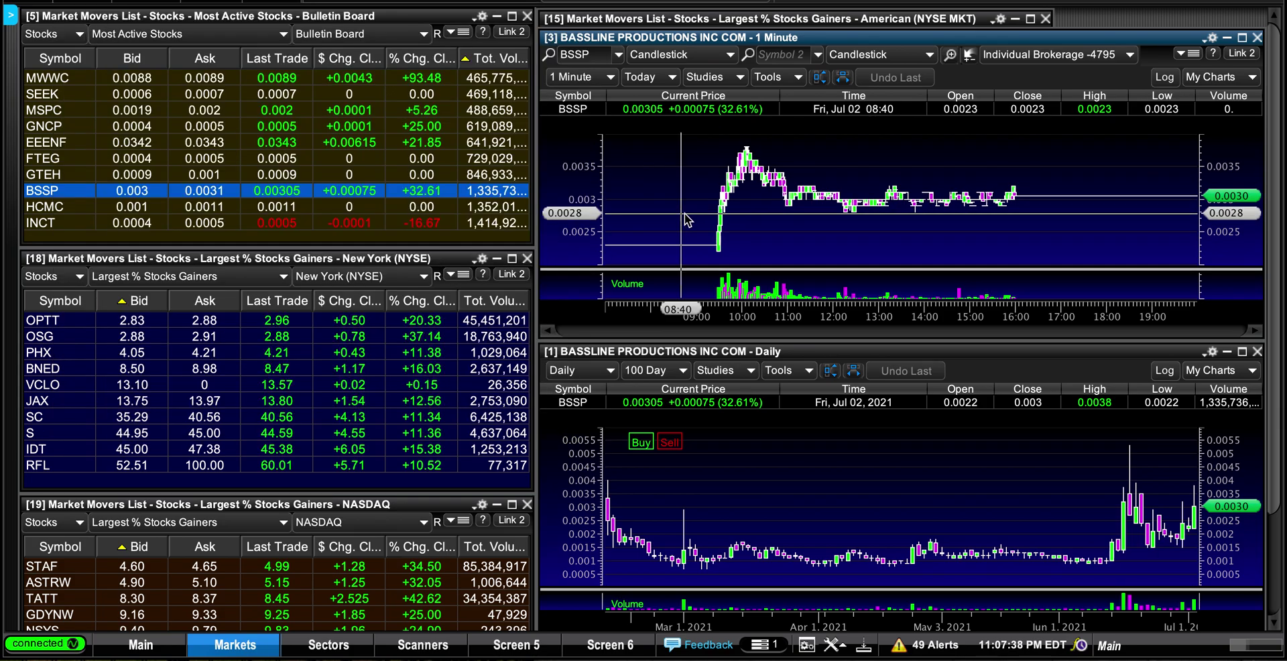
Return to the Main screen and review the available account, chart and research tools, closing the list when done
left_click(147, 645)
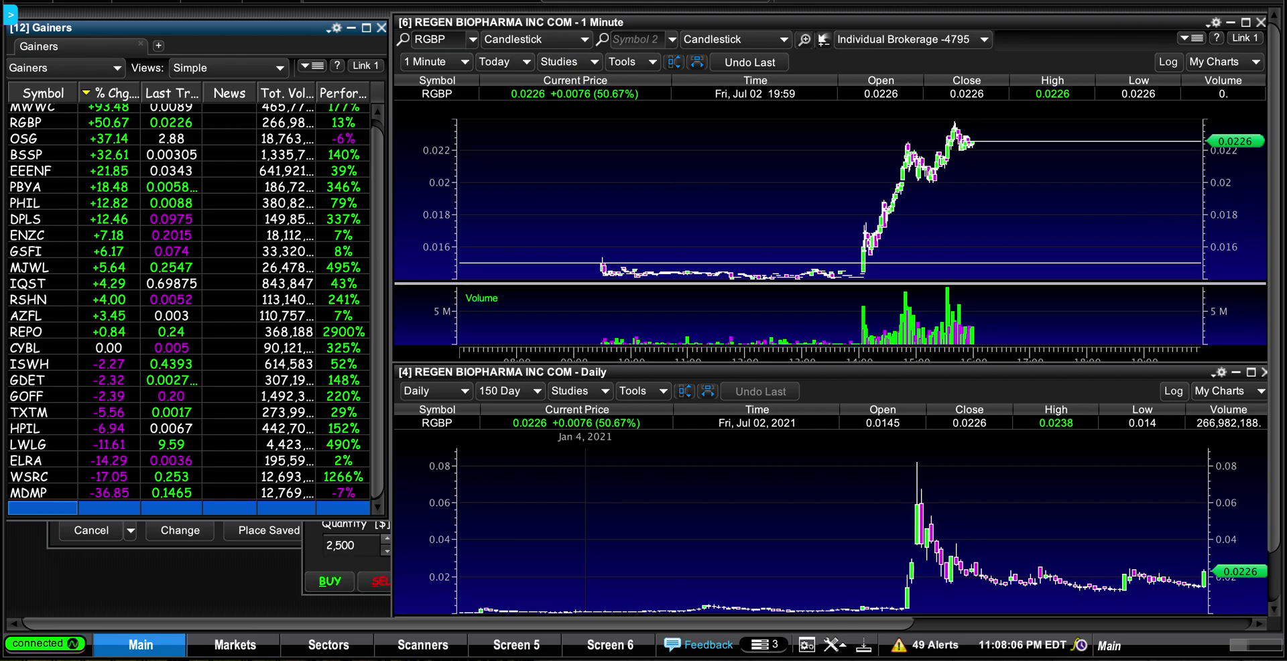
left_click(80, 3)
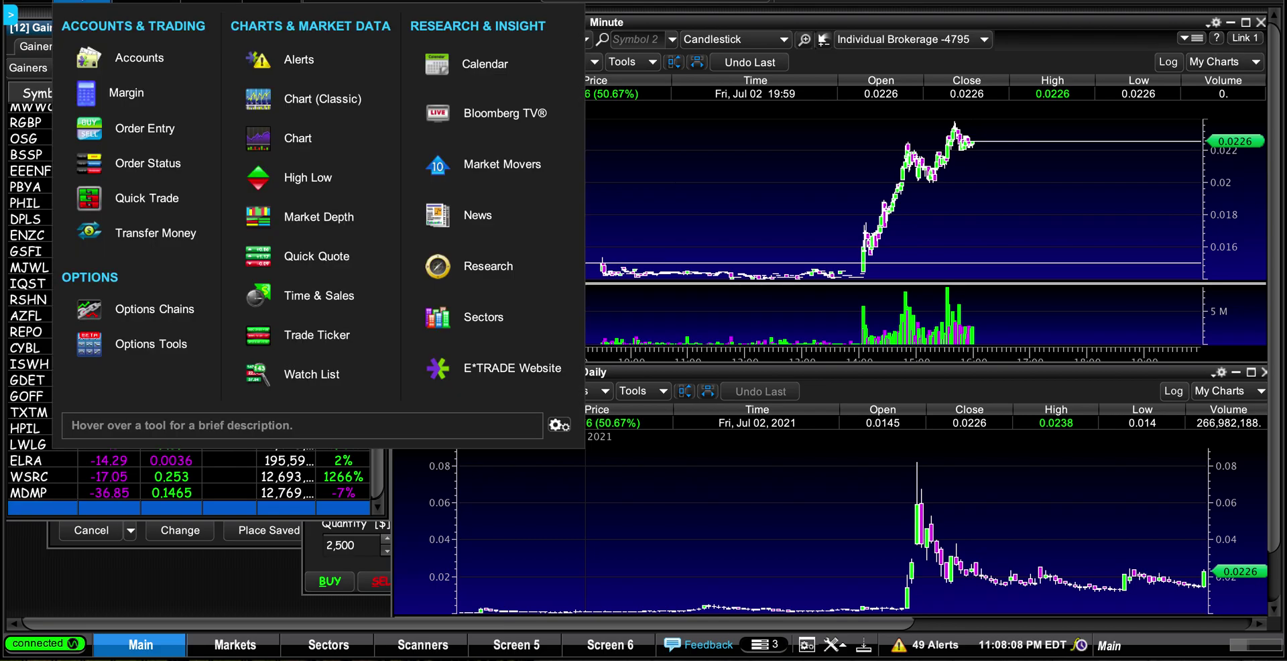
left_click(148, 2)
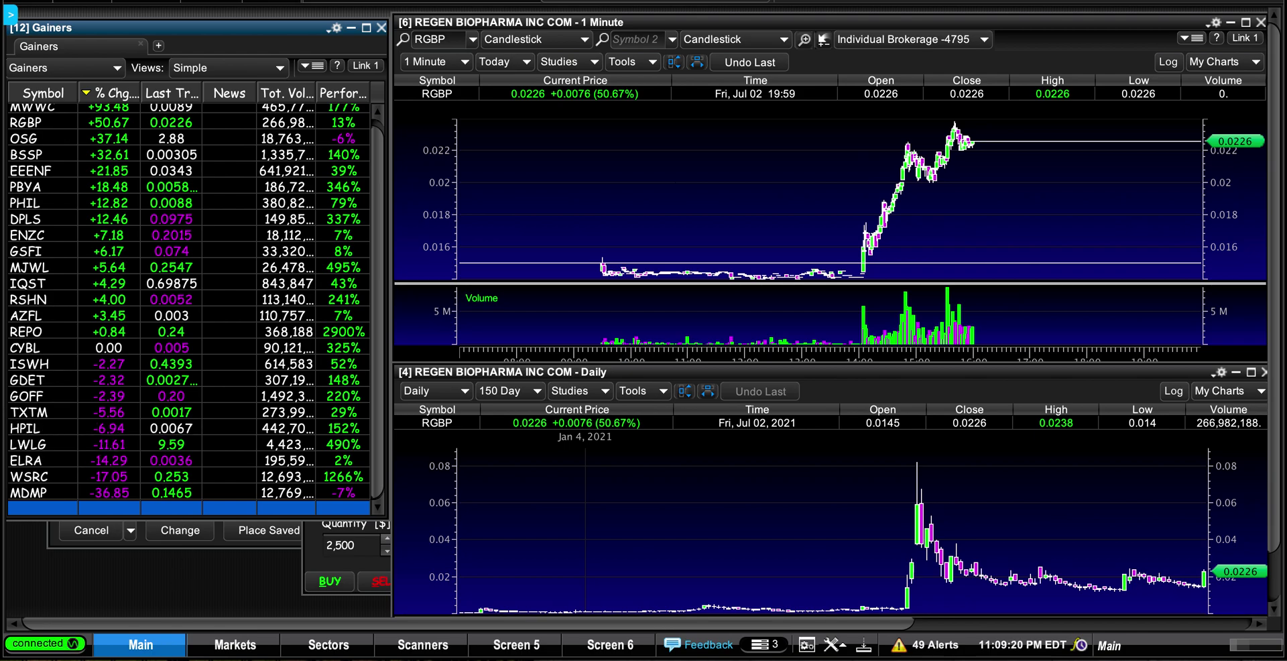
Bring the RGBP quote montage forward, followed by the one-minute and daily charts, and end with the montage in front
left_click(317, 553)
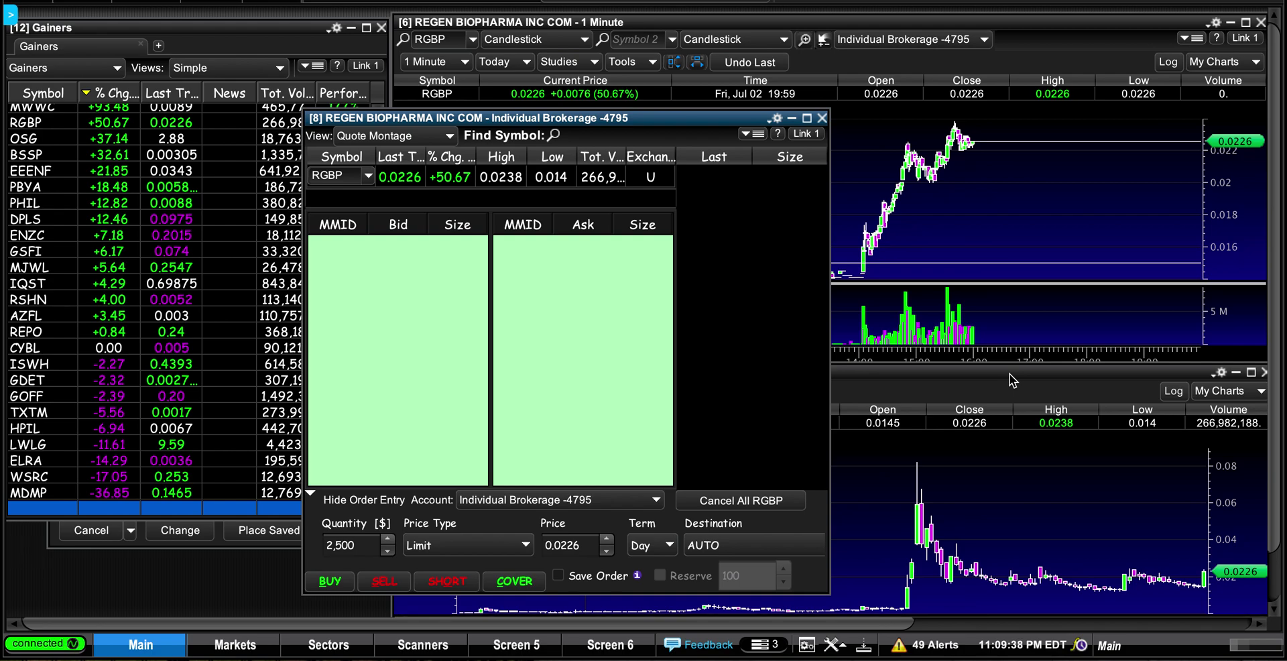
left_click(975, 201)
left_click(985, 492)
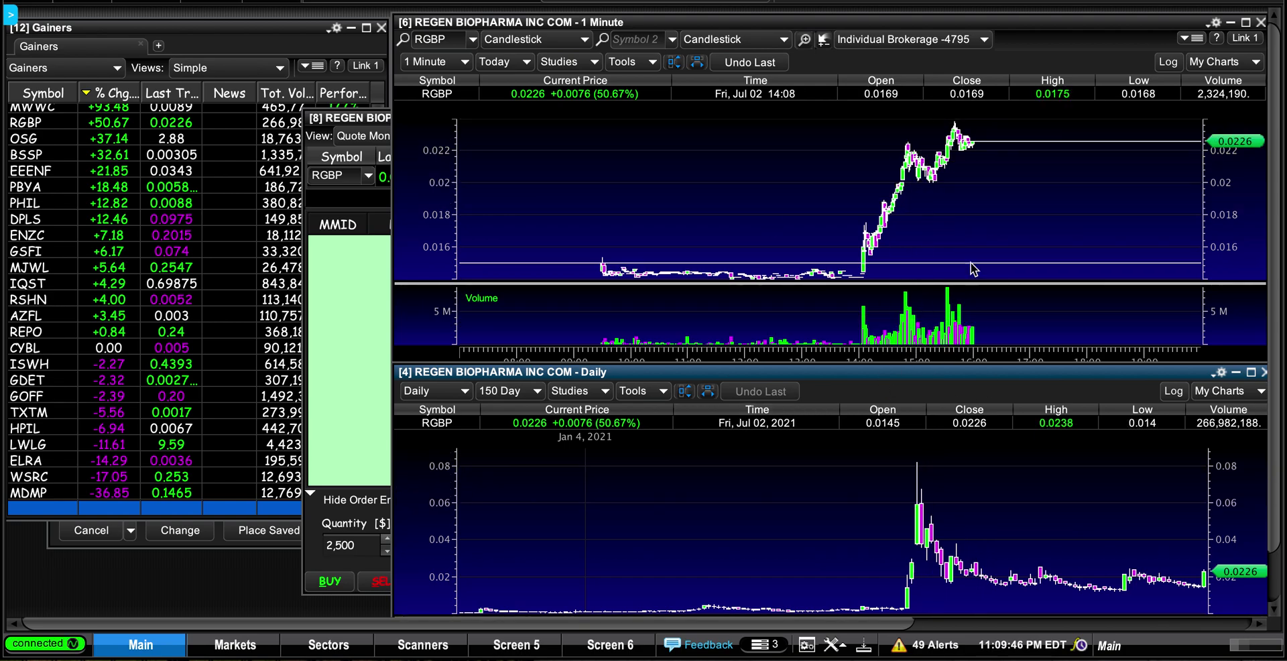
left_click(354, 356)
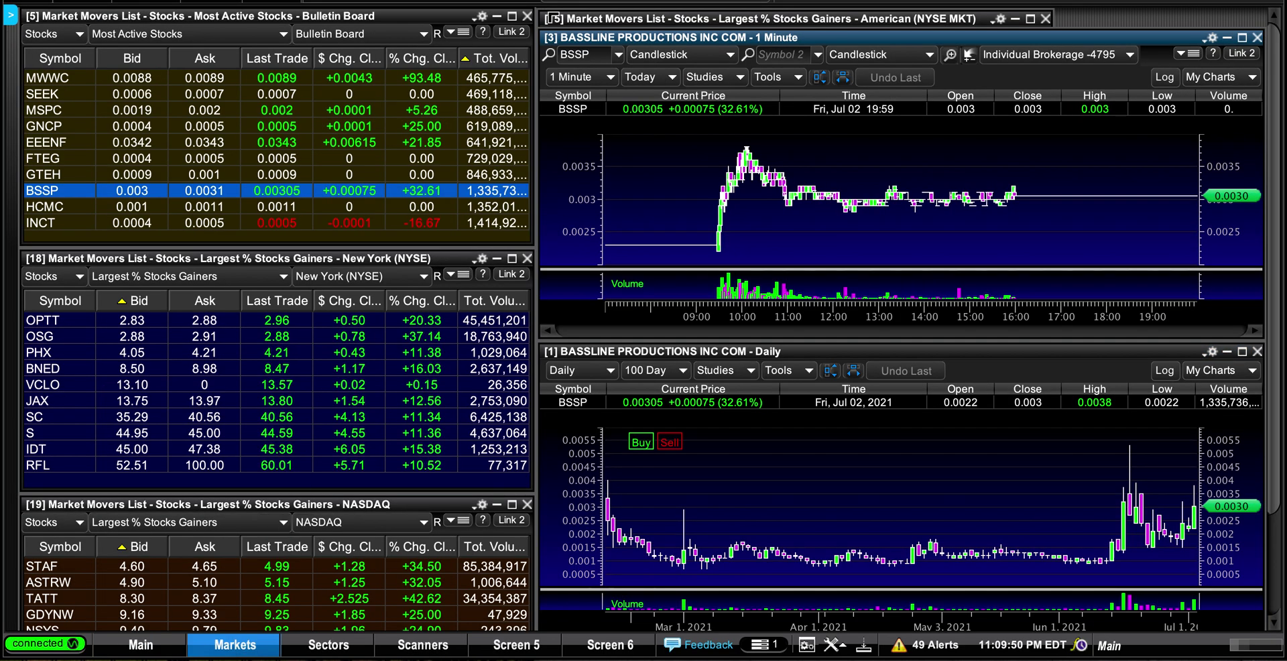
Flip between the Markets and Main screens twice to compare the two layouts, ending on Main
left_click(229, 646)
left_click(140, 653)
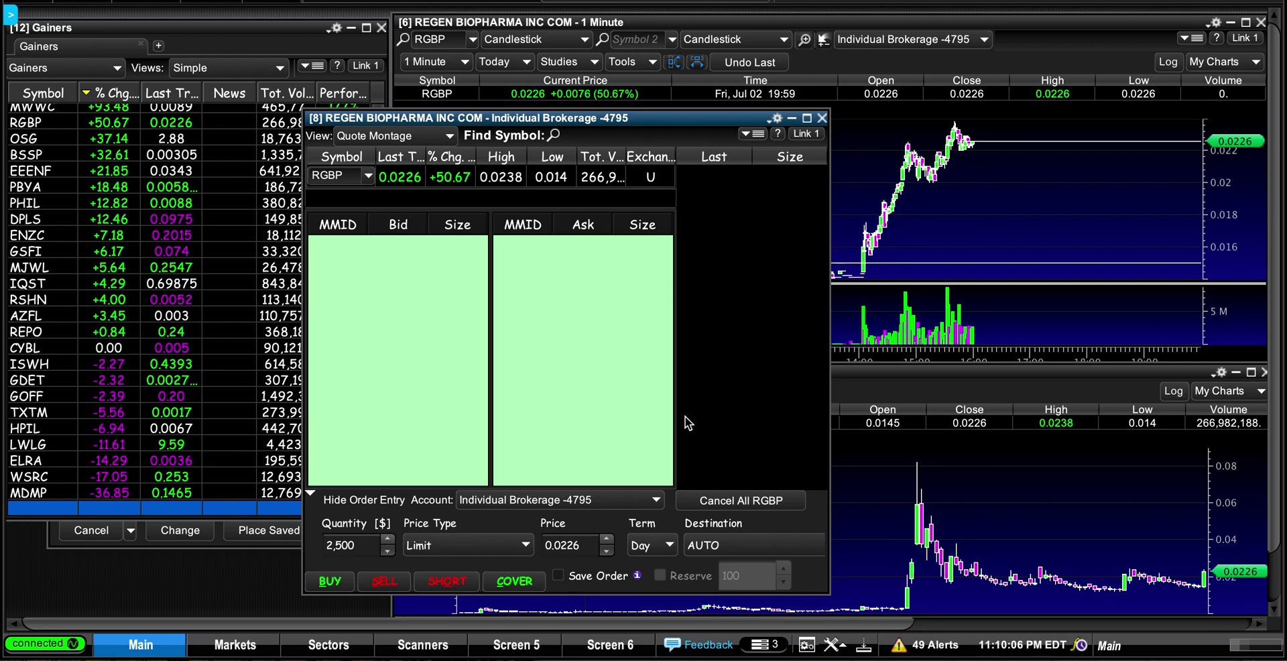
left_click(231, 646)
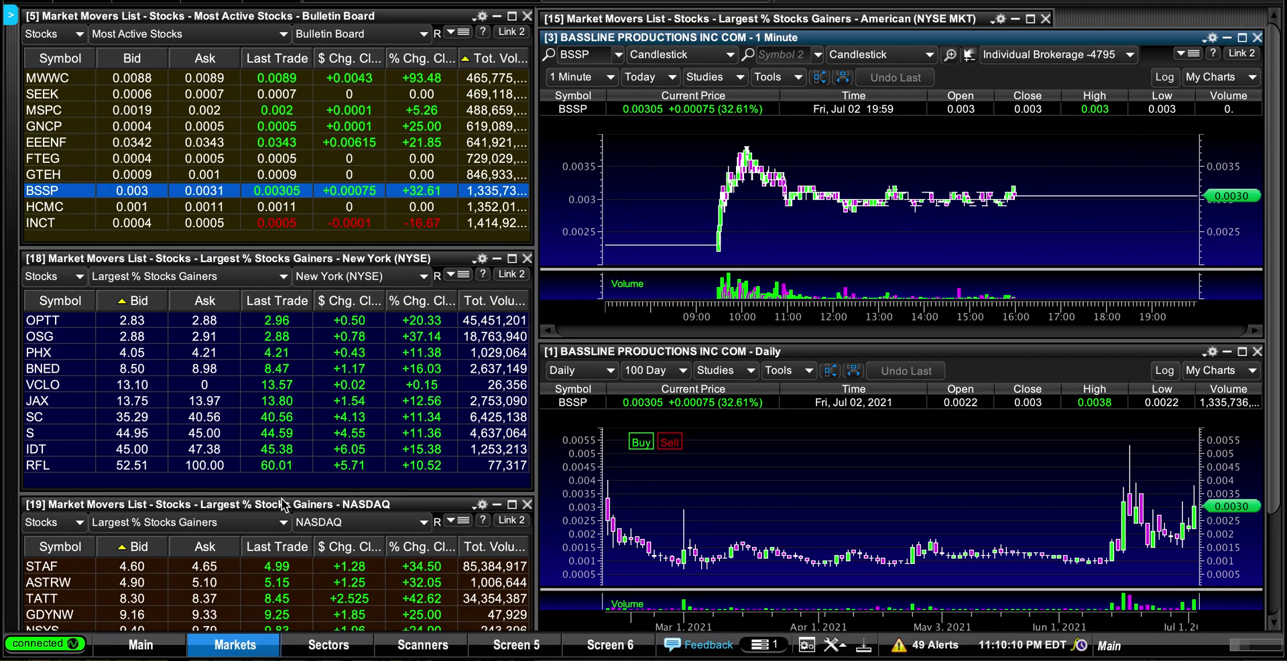
left_click(151, 642)
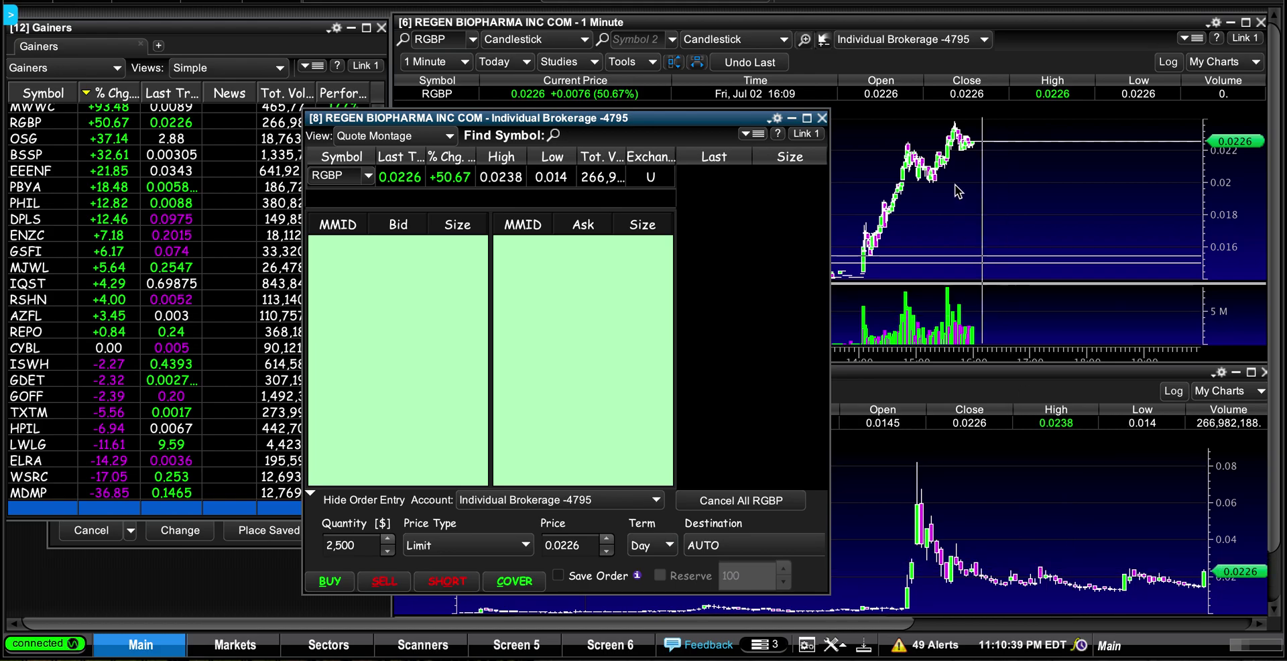
Overlap the RGBP one-minute chart and quote montage in turn, leaving the montage in front and the Gainers list showing from MWWC
left_click(957, 155)
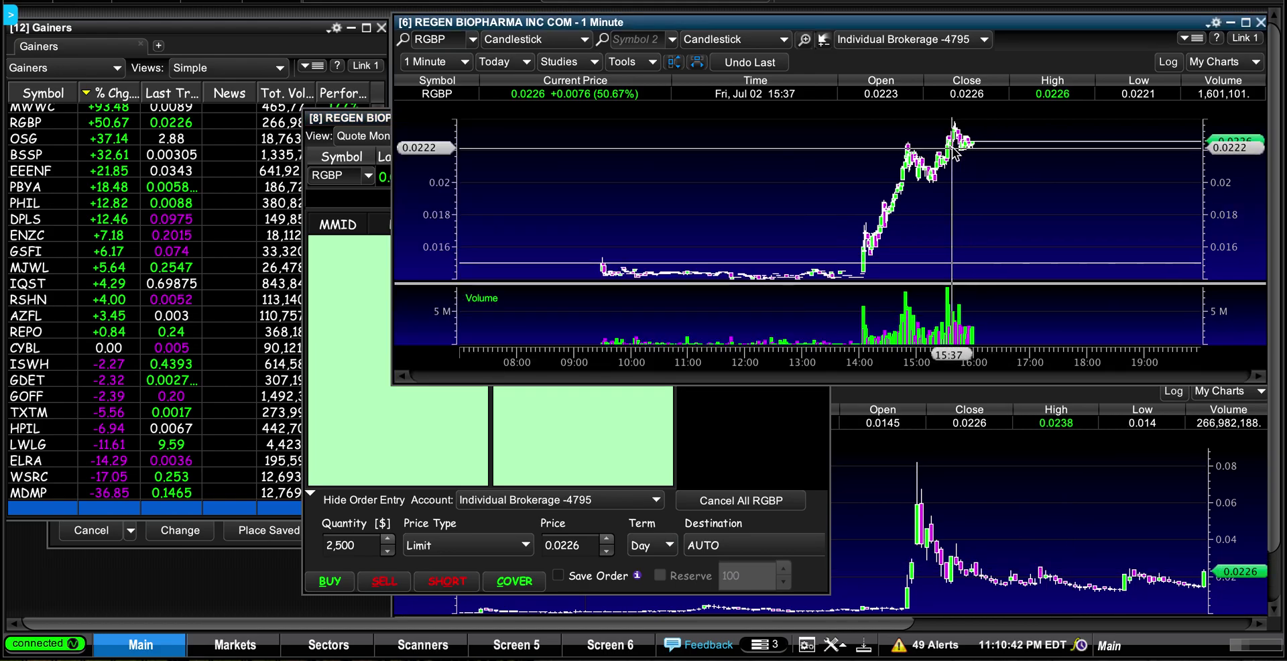
left_click(573, 434)
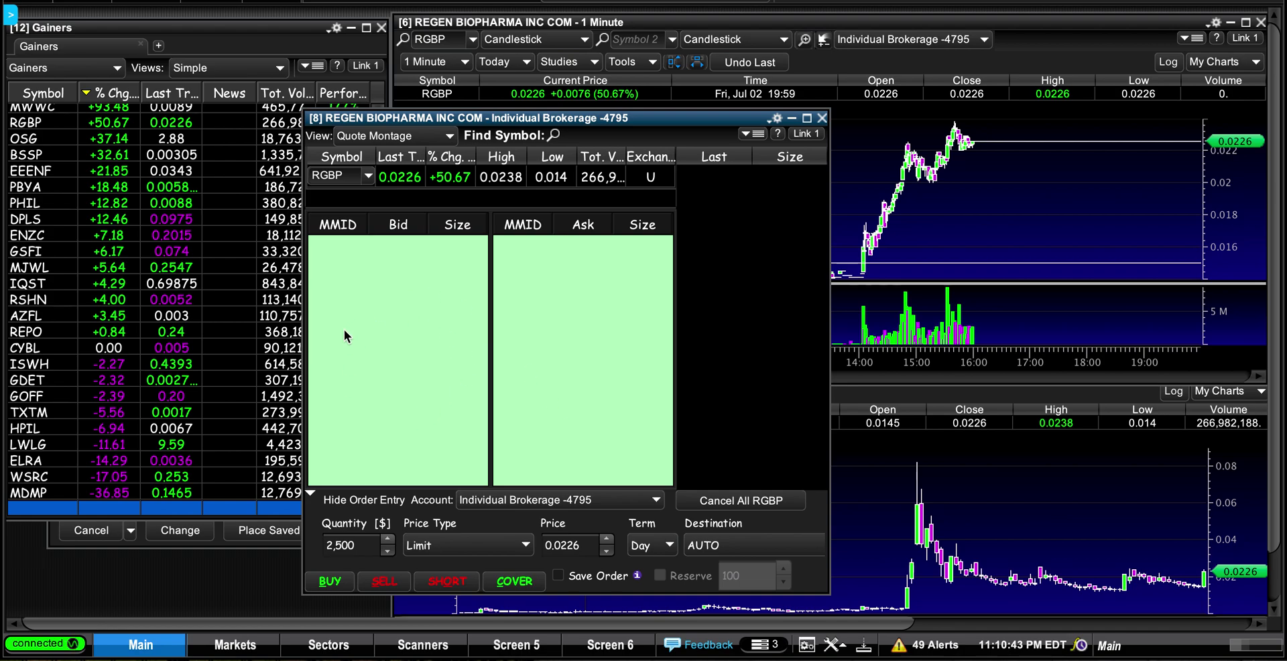
scroll(148, 120, "up", 1)
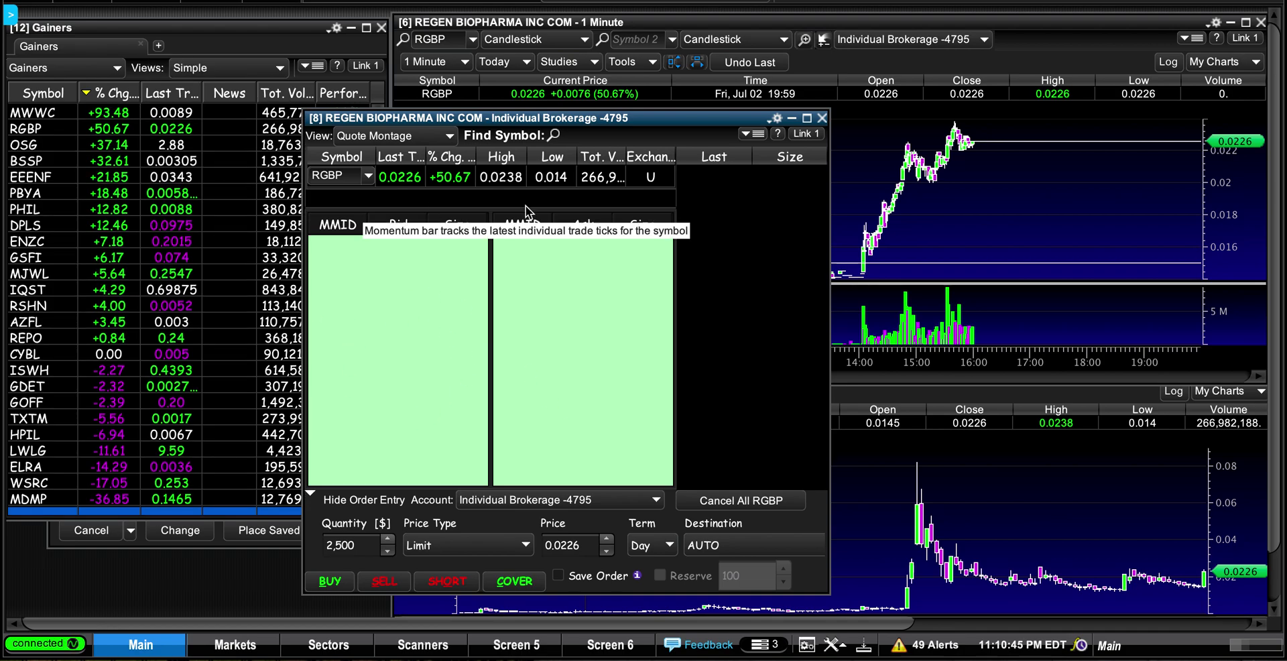